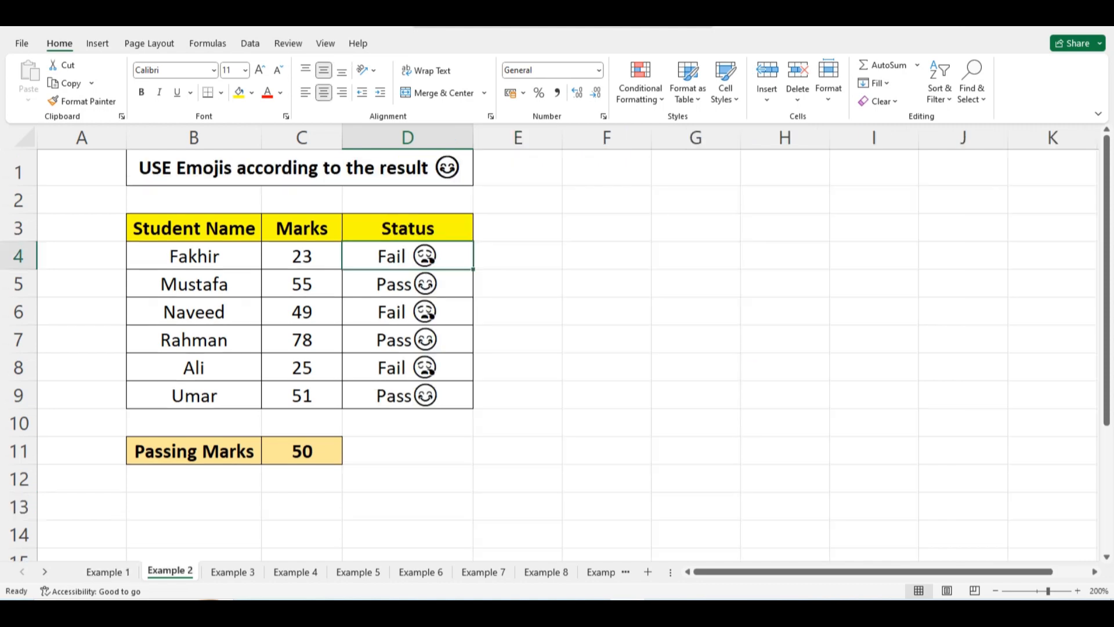
# Step: Look through the workbook's example sheets, from Example 1 to Example 9, to review the different IF formula cases
pyautogui.doubleClick(232, 572)
pyautogui.click(295, 572)
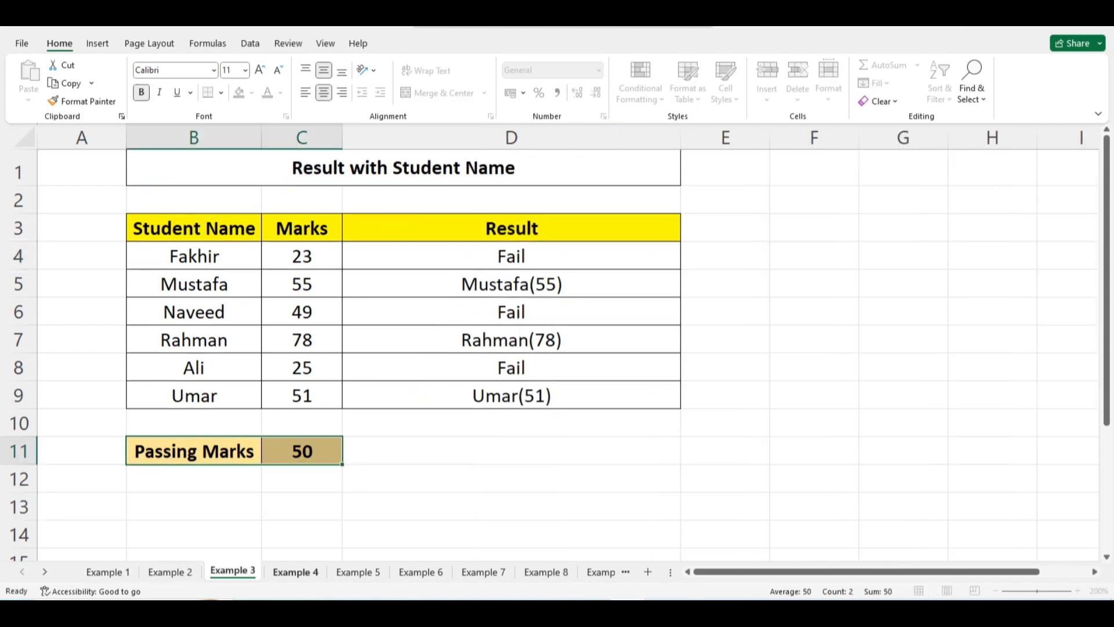
pyautogui.click(358, 572)
pyautogui.click(421, 572)
pyautogui.click(483, 572)
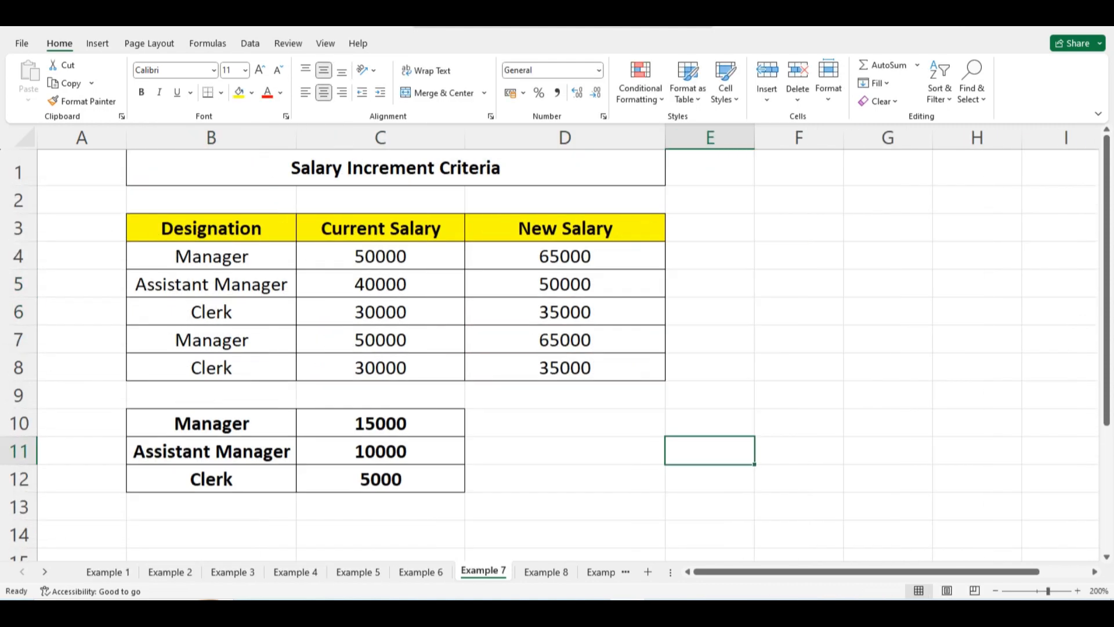
pyautogui.click(546, 572)
pyautogui.click(600, 572)
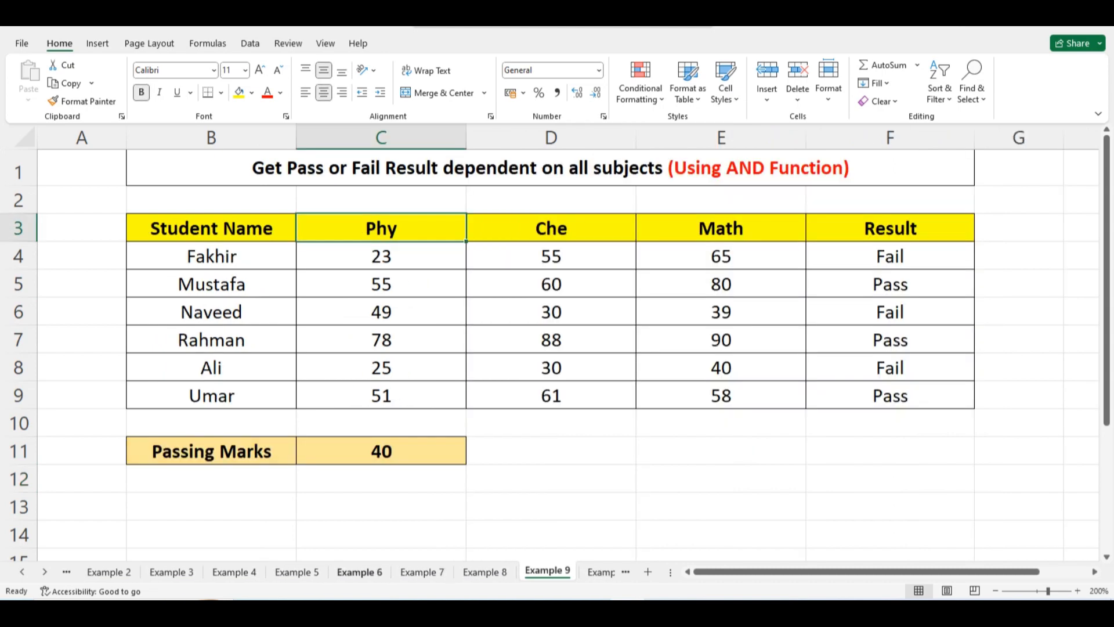
pyautogui.click(359, 572)
pyautogui.click(297, 571)
pyautogui.click(234, 571)
pyautogui.click(171, 572)
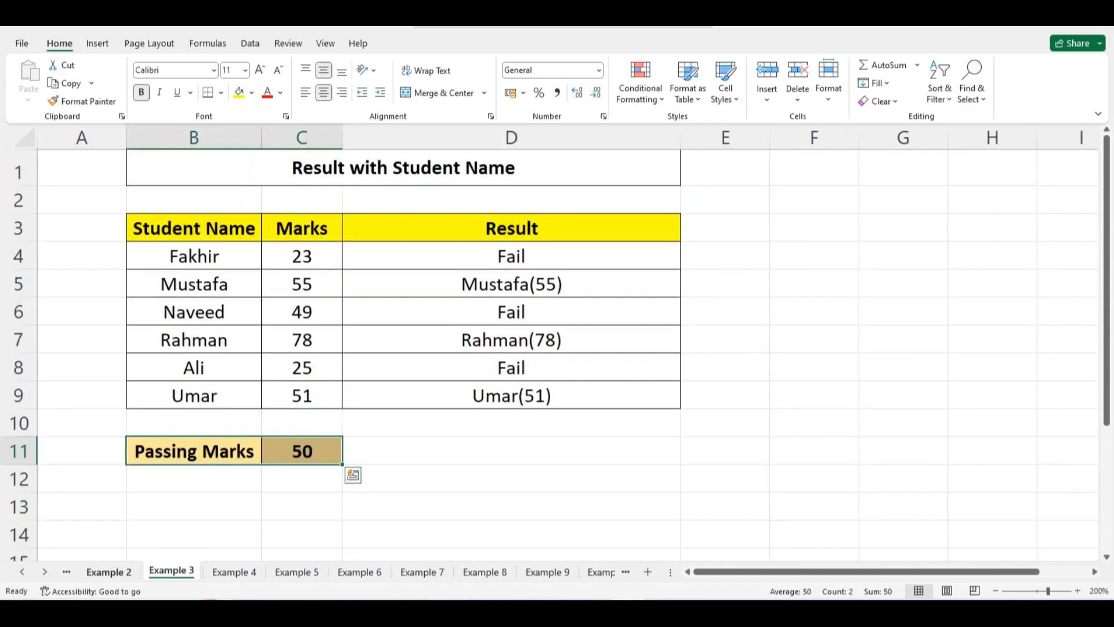
pyautogui.click(108, 571)
pyautogui.click(66, 571)
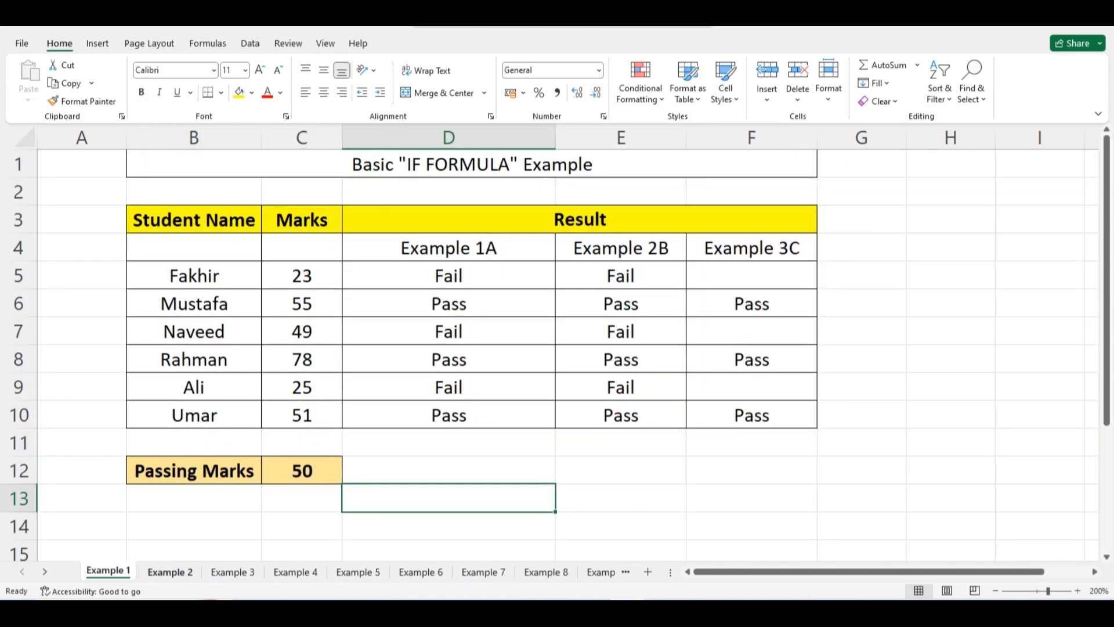
pyautogui.click(170, 572)
pyautogui.click(233, 571)
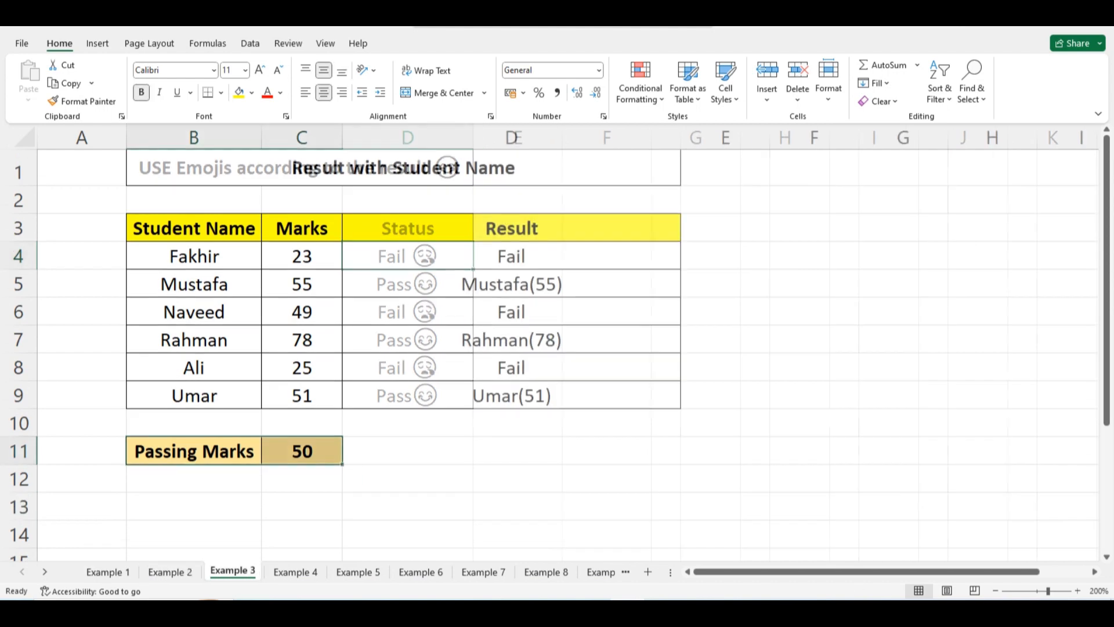
pyautogui.click(295, 572)
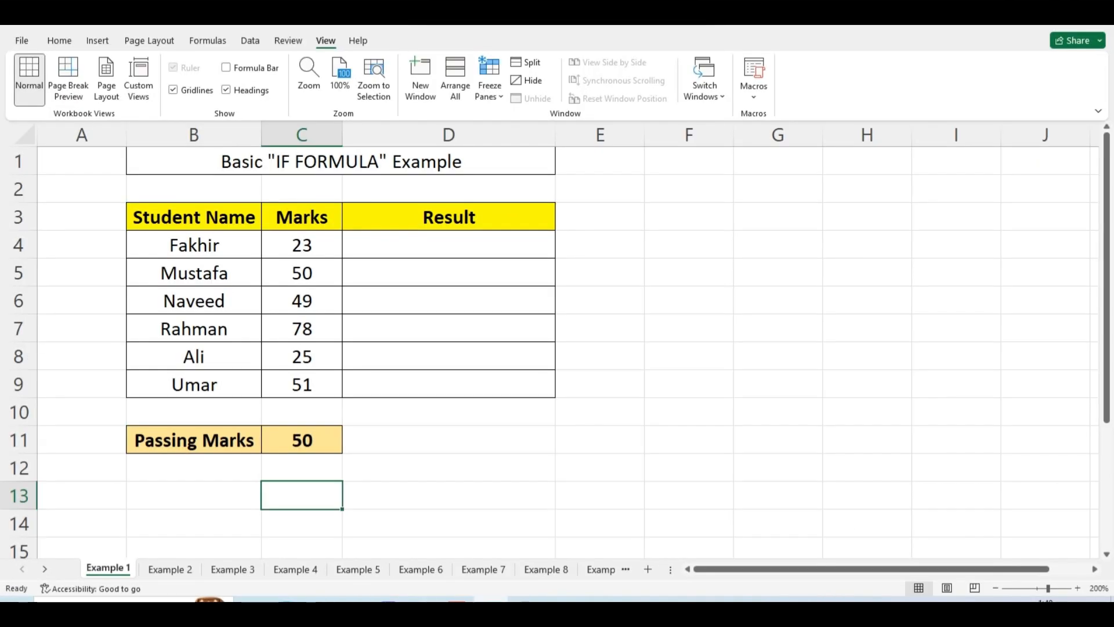
# Step: Examine the Example 1 table's name, marks and result columns, the passing marks row and the first student's entry
pyautogui.moveTo(194, 217); pyautogui.dragTo(194, 385)
pyautogui.moveTo(302, 217); pyautogui.dragTo(301, 385)
pyautogui.moveTo(448, 217); pyautogui.dragTo(448, 385)
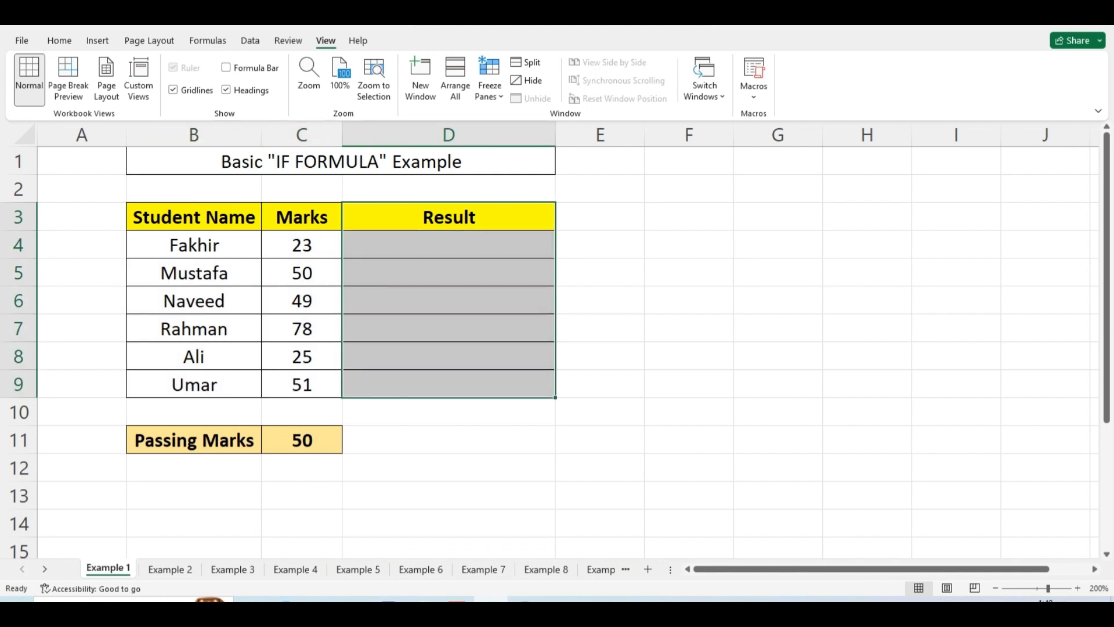
pyautogui.click(448, 245)
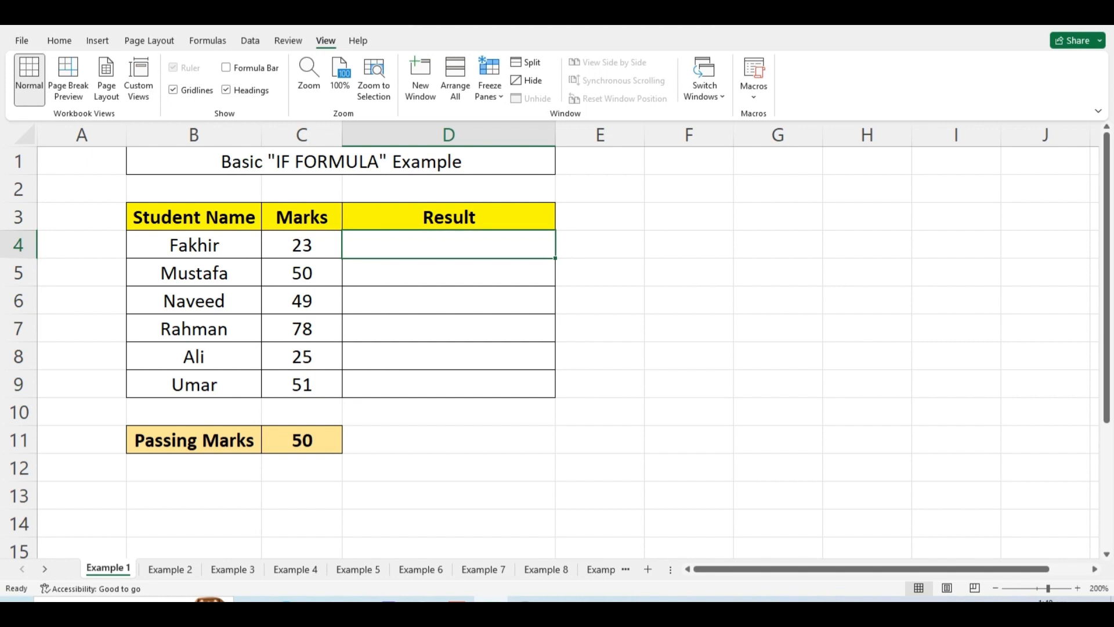
pyautogui.moveTo(194, 441); pyautogui.dragTo(302, 441)
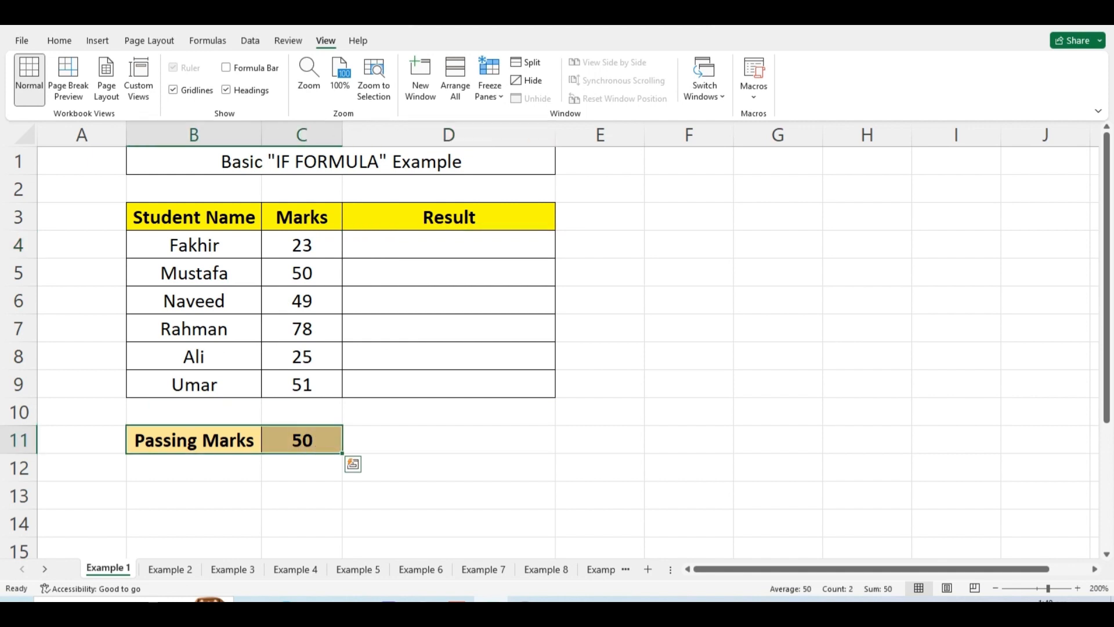
pyautogui.click(194, 245)
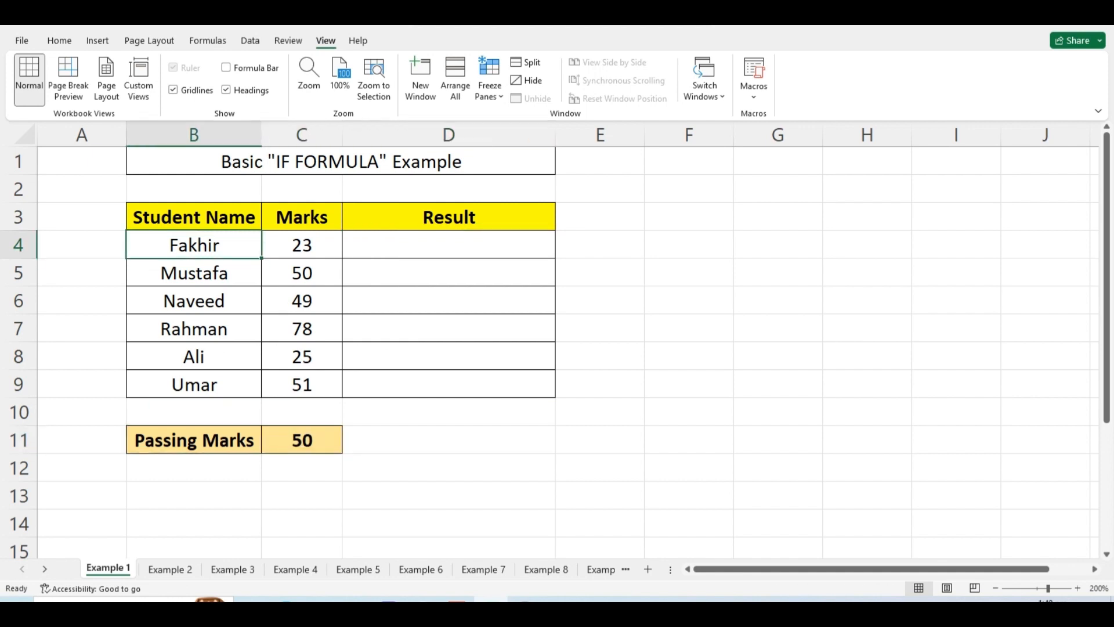
pyautogui.click(302, 245)
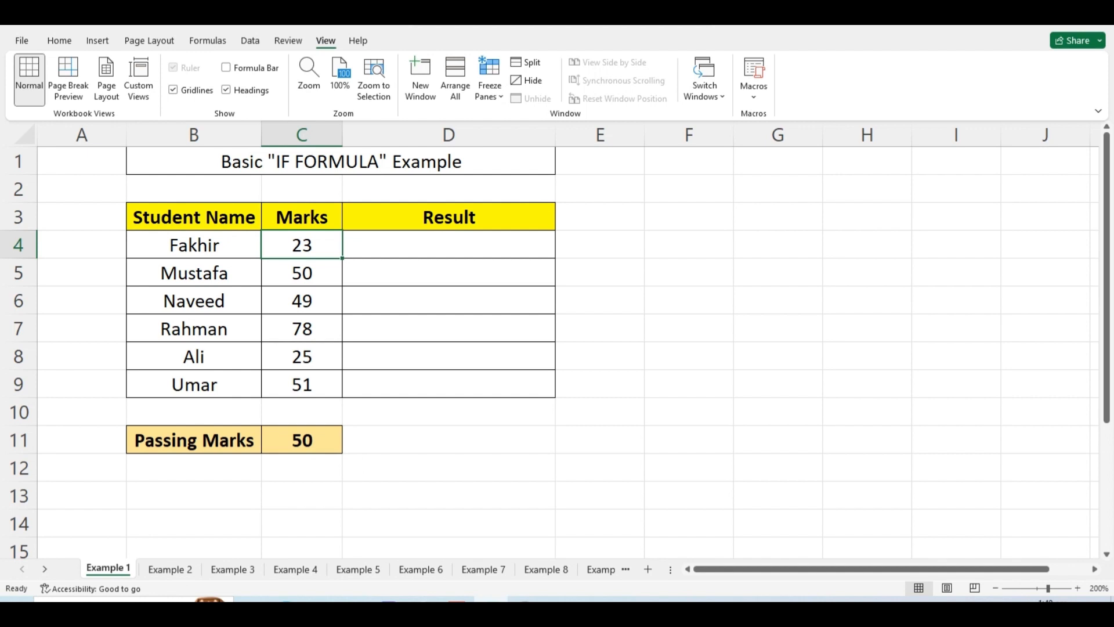
# Step: Enter =IF(C4>=50,"Pass","Fail") in D4 of the Result column and fill the formula down to D9
pyautogui.click(449, 244)
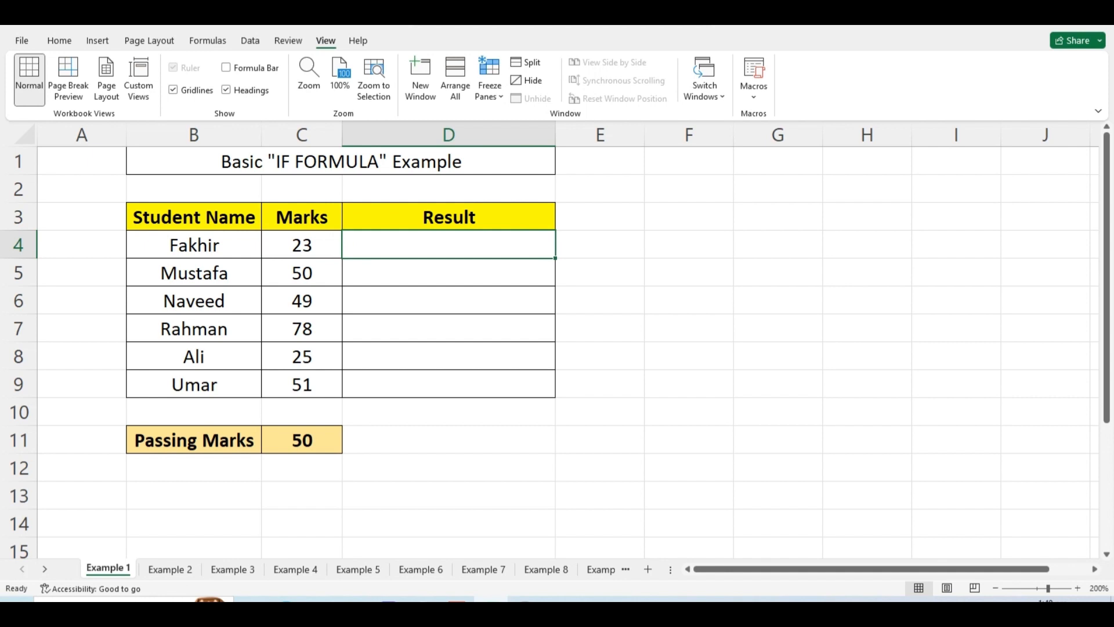
pyautogui.write('=')
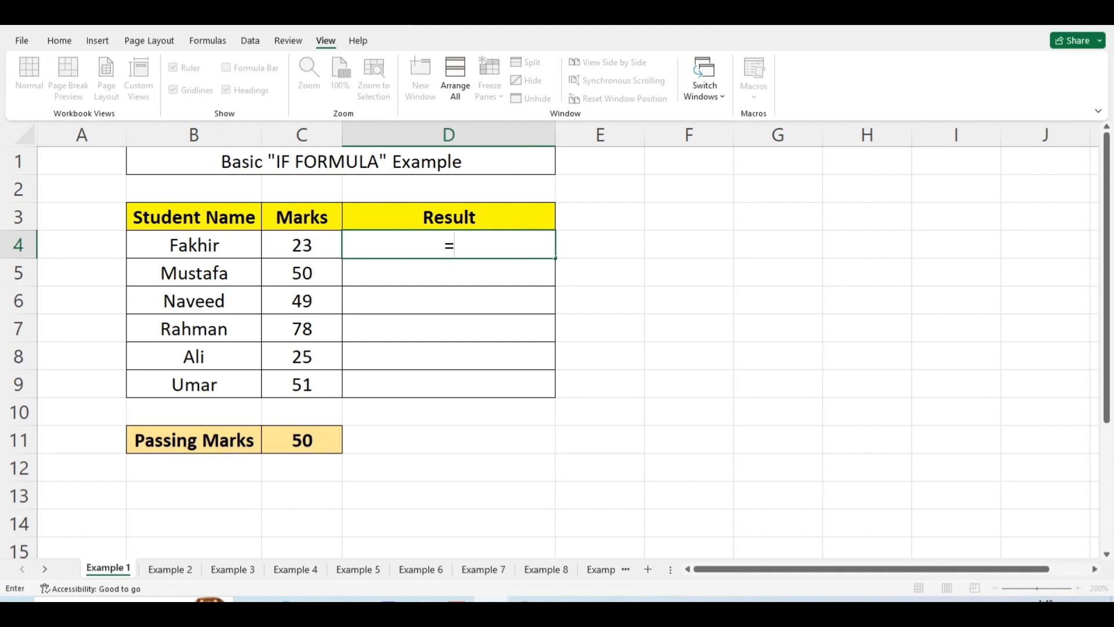
pyautogui.write('if(')
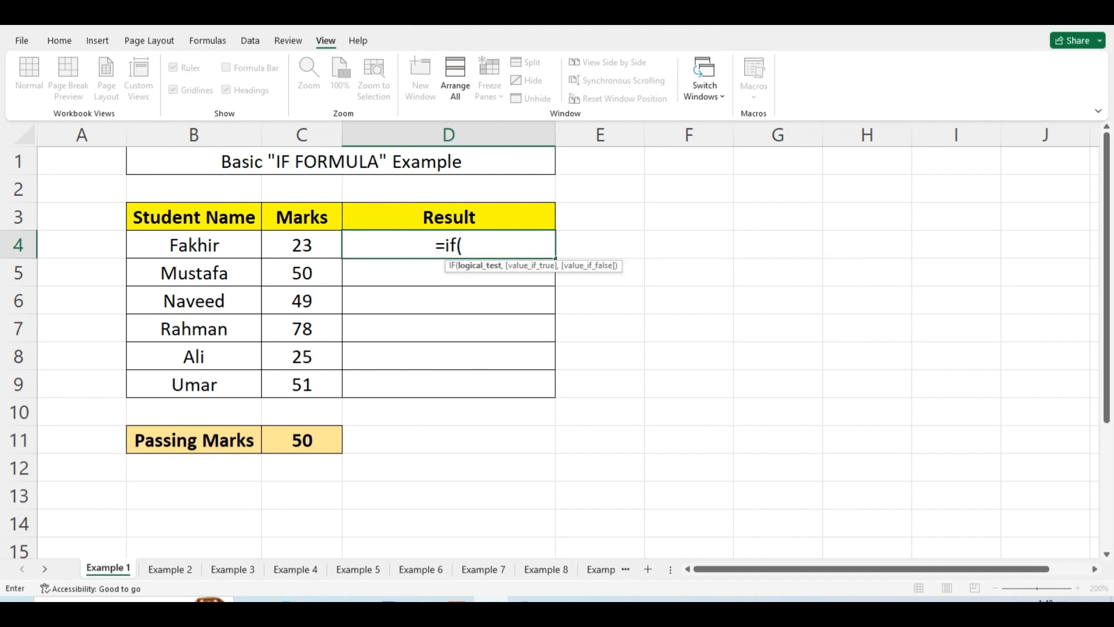
pyautogui.click(337, 253)
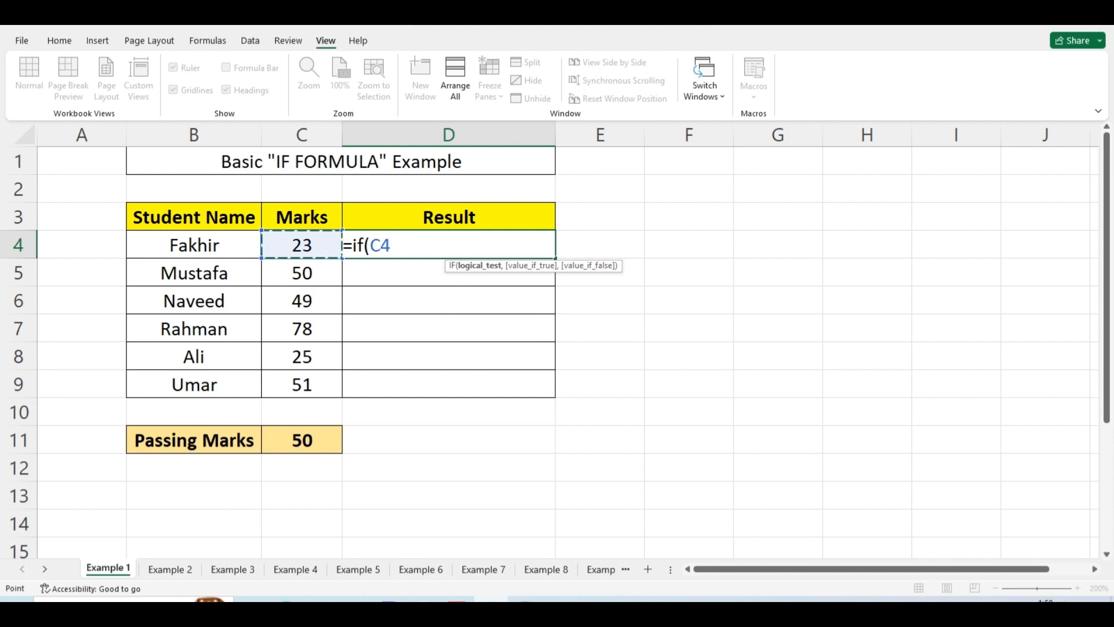
pyautogui.write('>')
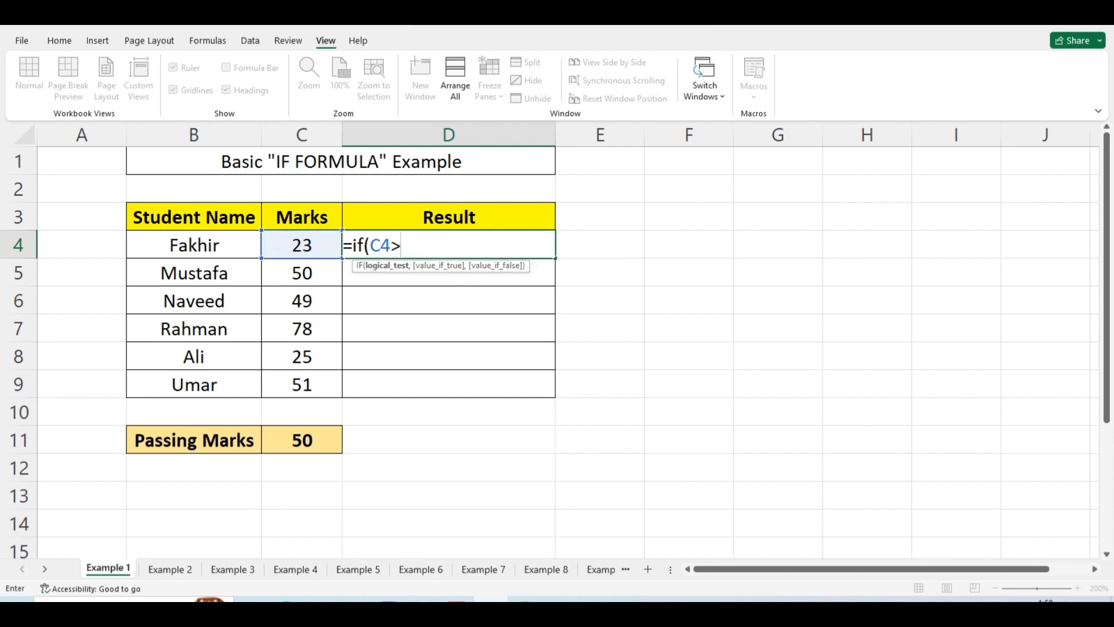
pyautogui.write('=50,')
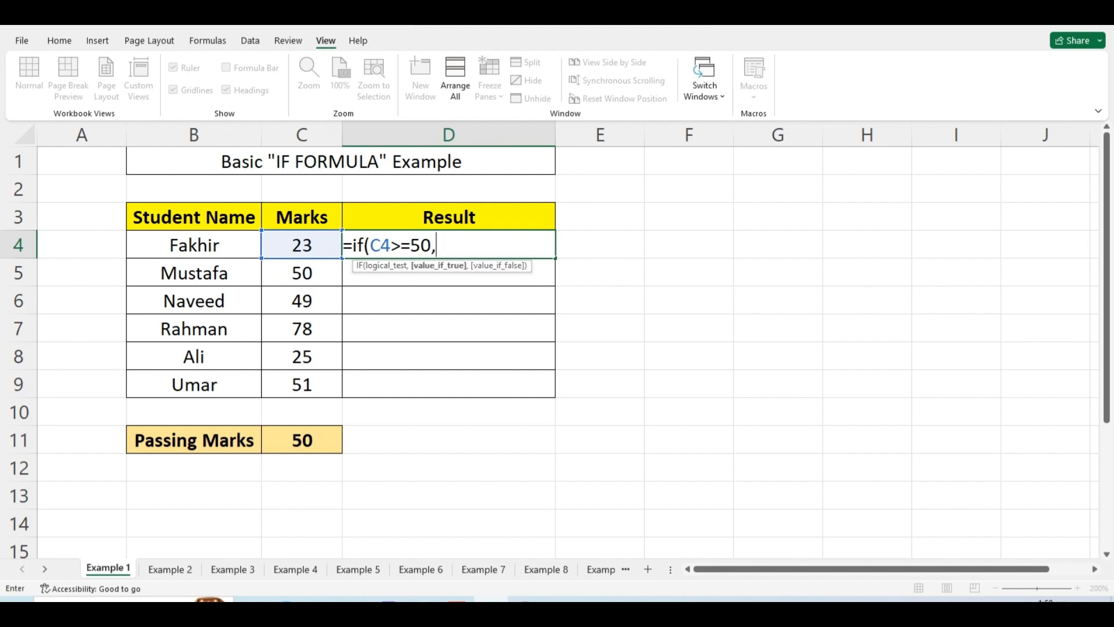
pyautogui.write('"Pass",')
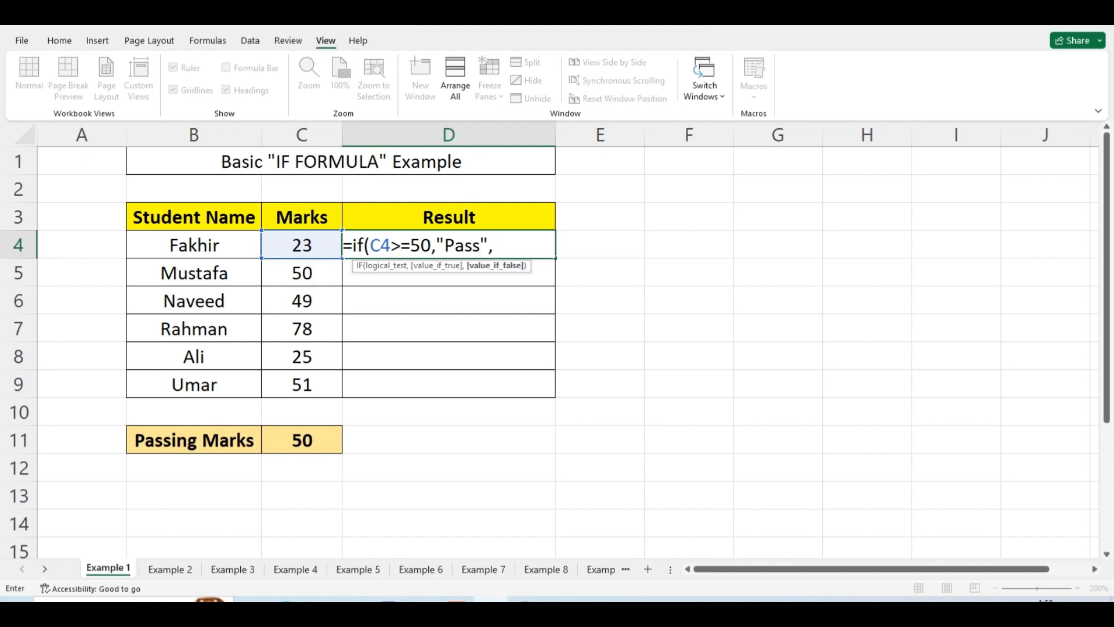
pyautogui.write('"Fail")')
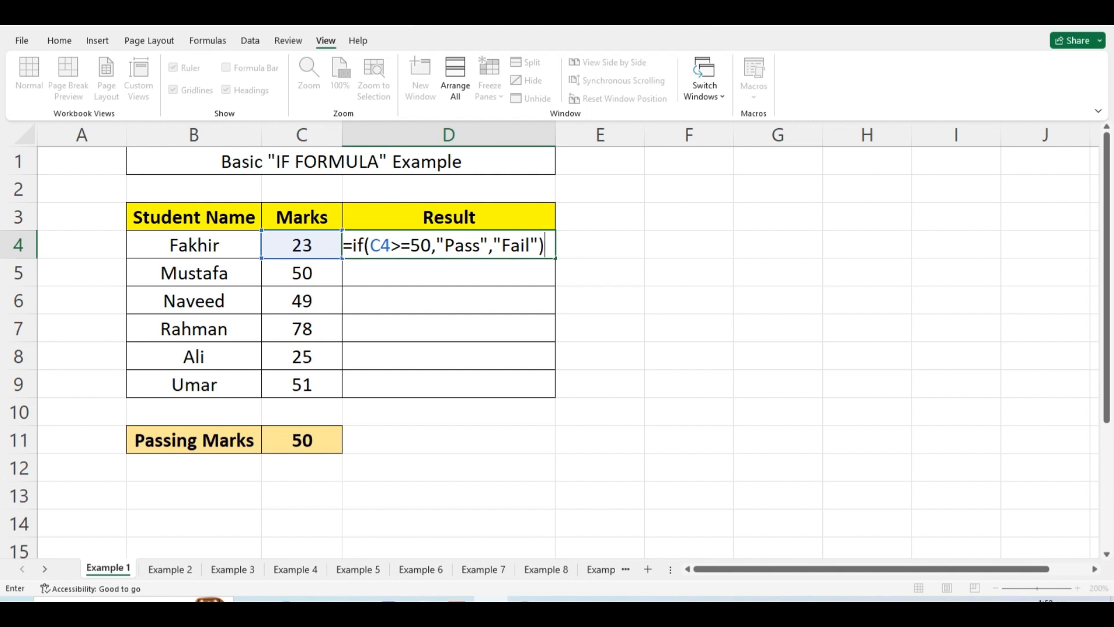
pyautogui.press('Return')
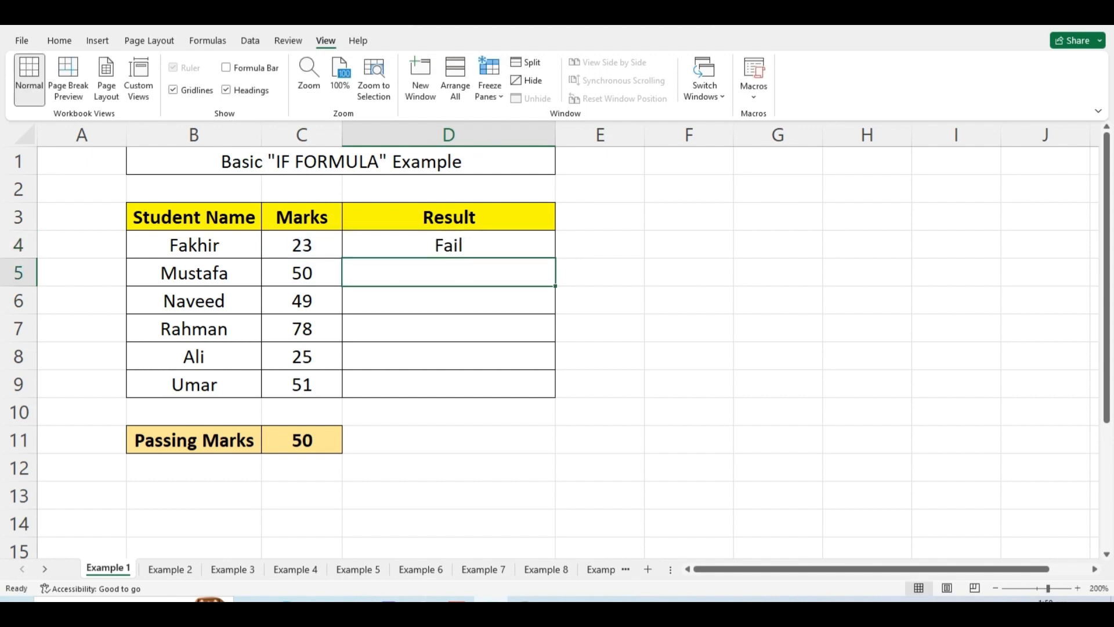
pyautogui.click(449, 245)
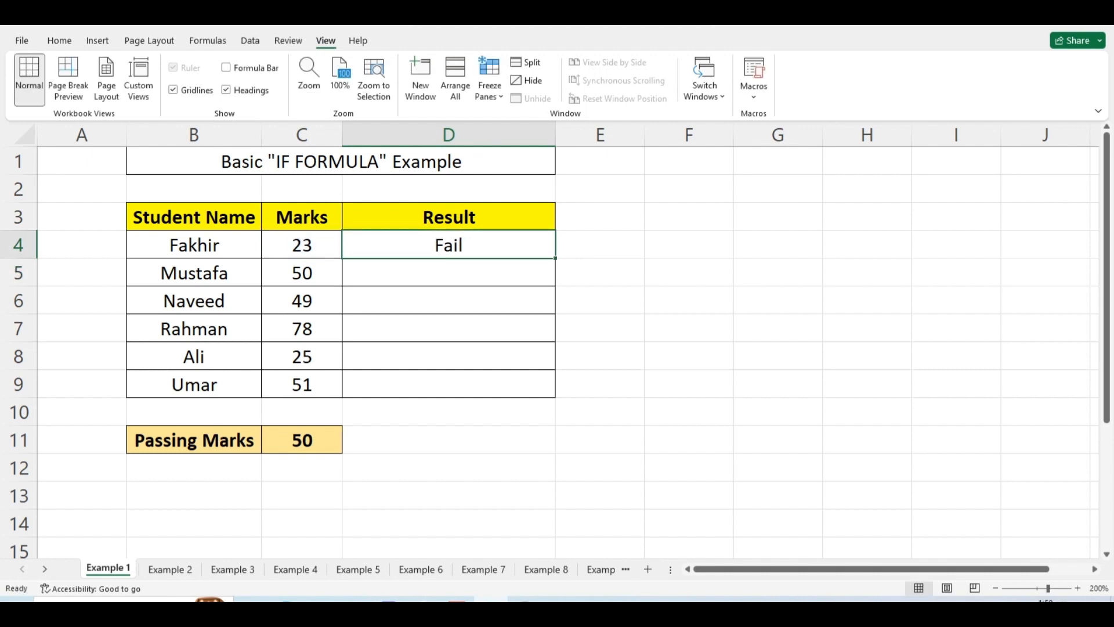
pyautogui.moveTo(556, 258); pyautogui.dragTo(556, 397)
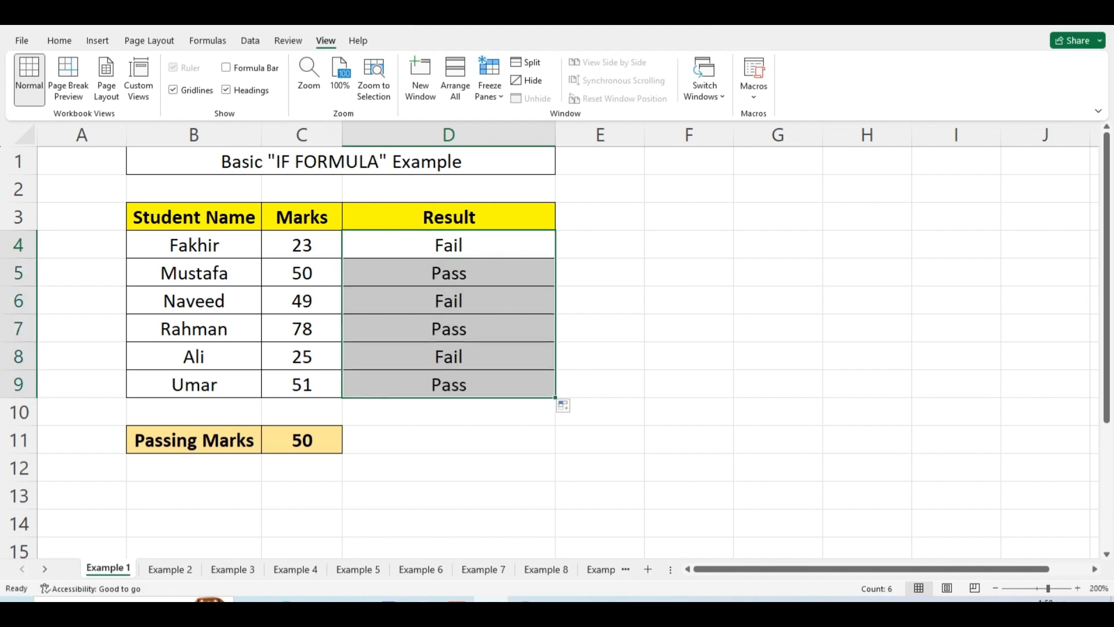
# Step: Check the Pass and Fail results against the marks in rows 5, 7 and 8
pyautogui.click(302, 272)
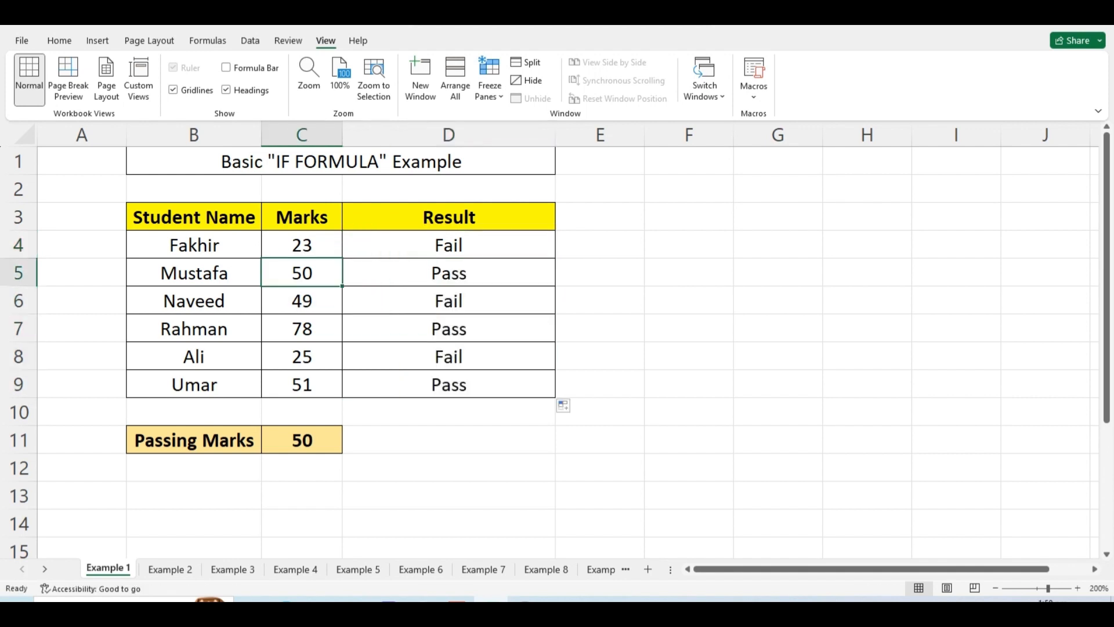
pyautogui.click(448, 272)
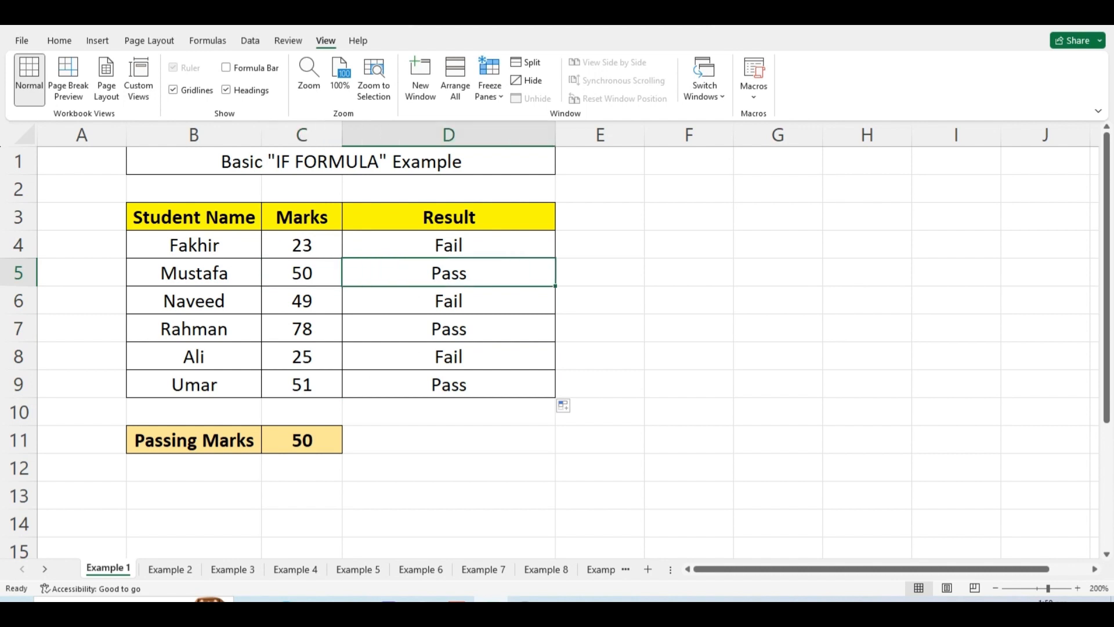
pyautogui.click(302, 329)
pyautogui.click(449, 329)
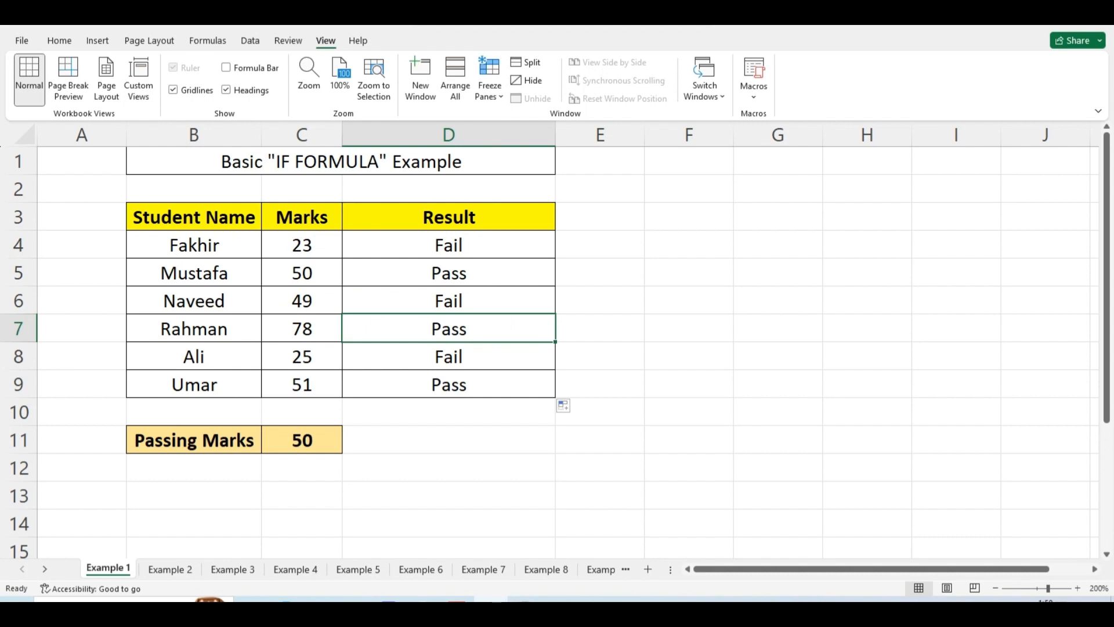
pyautogui.click(449, 357)
pyautogui.click(448, 440)
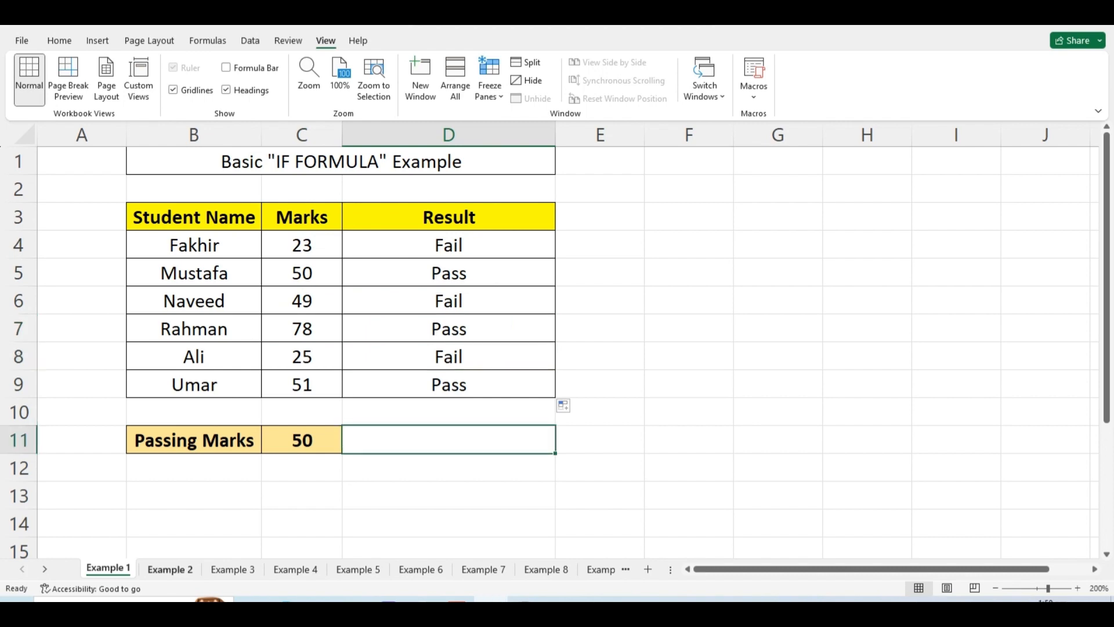
# Step: Clear the existing Status entries in D4:D9 on the Example 2 sheet
pyautogui.hotkey('ctrl', 'pagedown')
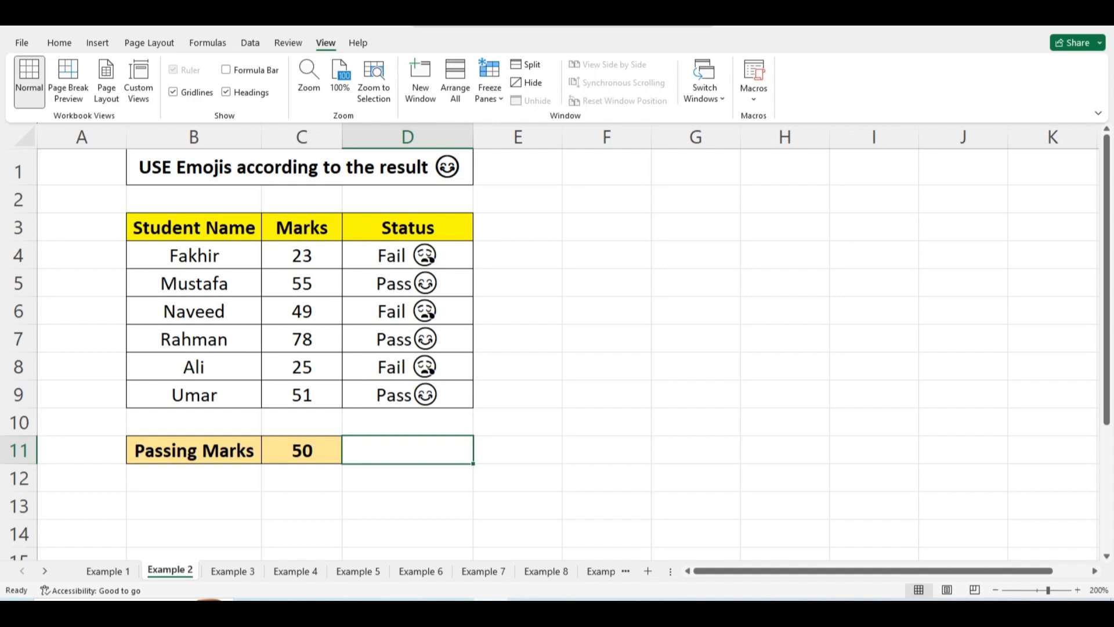
pyautogui.click(517, 338)
pyautogui.click(407, 450)
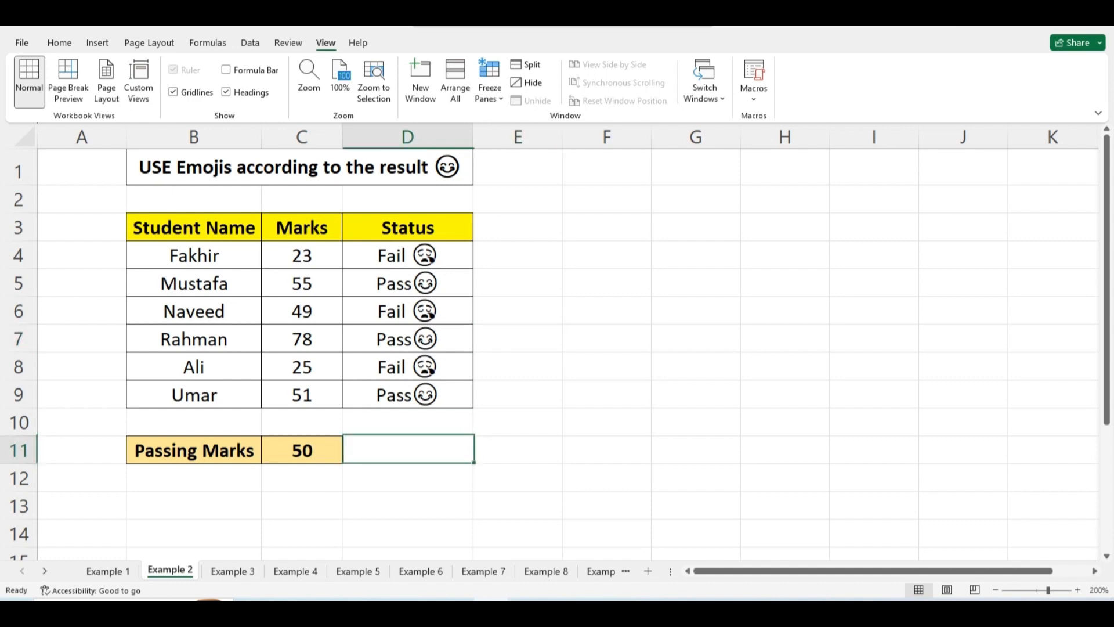
pyautogui.moveTo(407, 255); pyautogui.dragTo(407, 394)
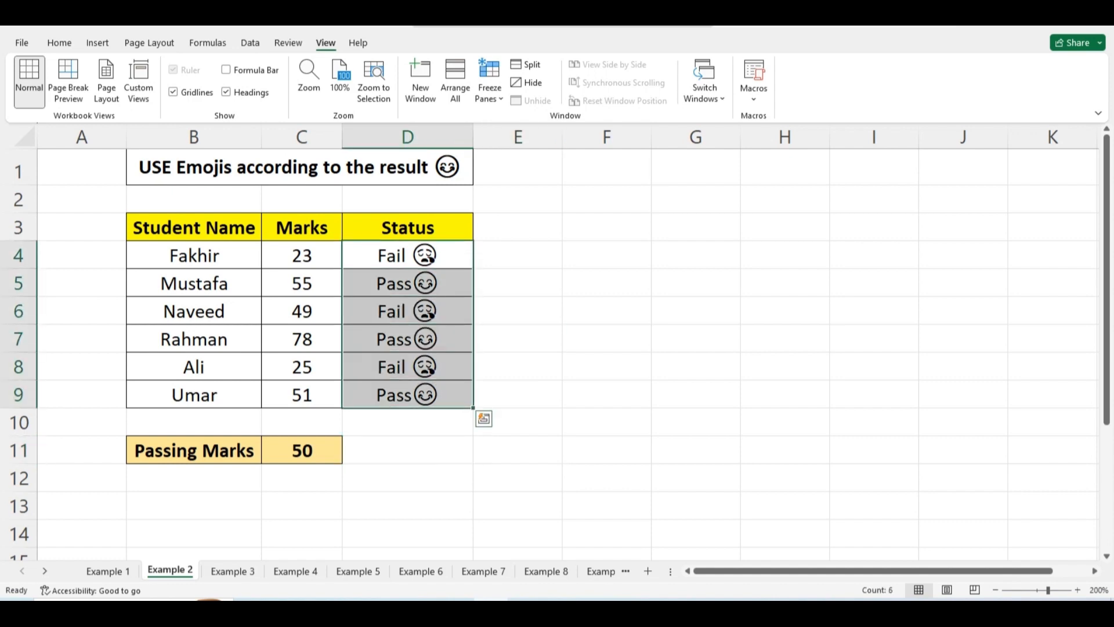
pyautogui.press('Delete')
# Step: Begin an IF formula in Status cell D4 that tests C4>=50 and returns "Pass 😍" when true
pyautogui.click(407, 256)
pyautogui.write('=')
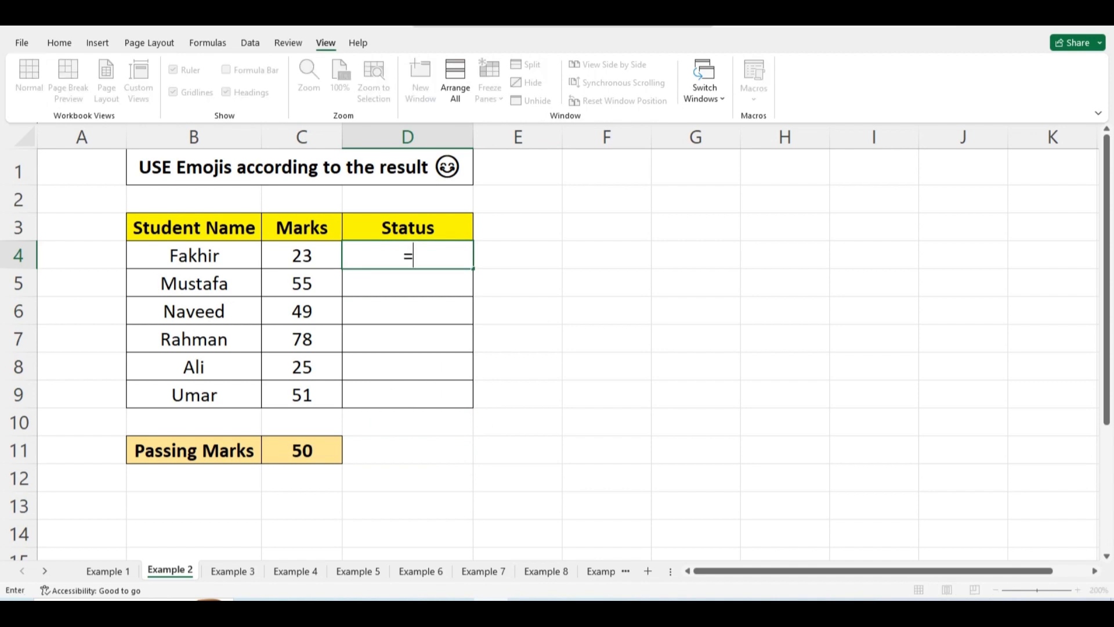
pyautogui.write('if(')
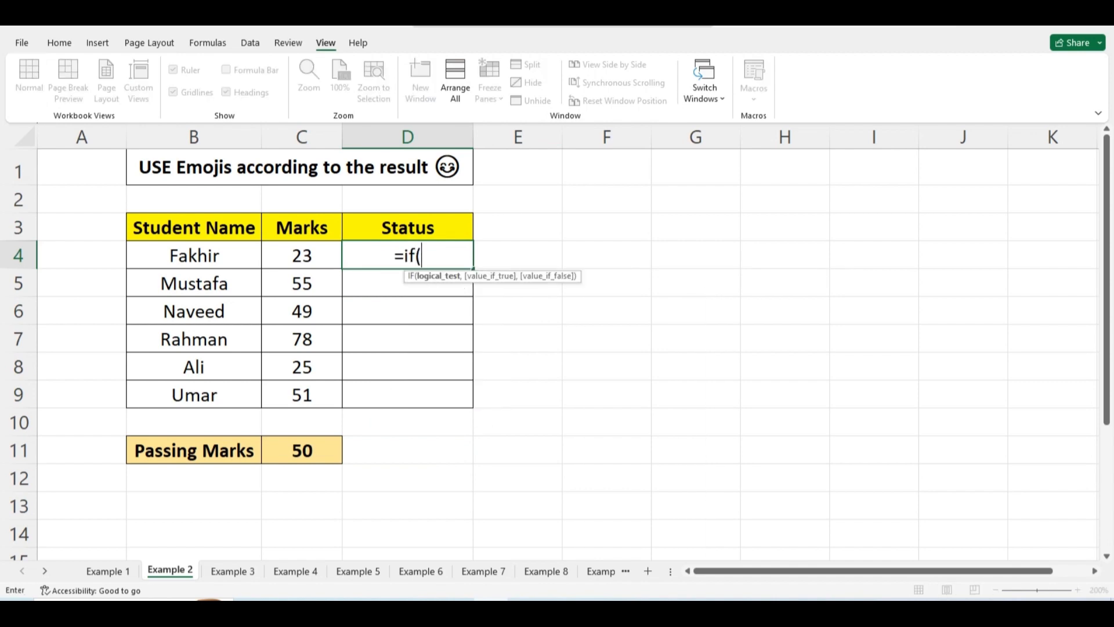
pyautogui.press('Left')
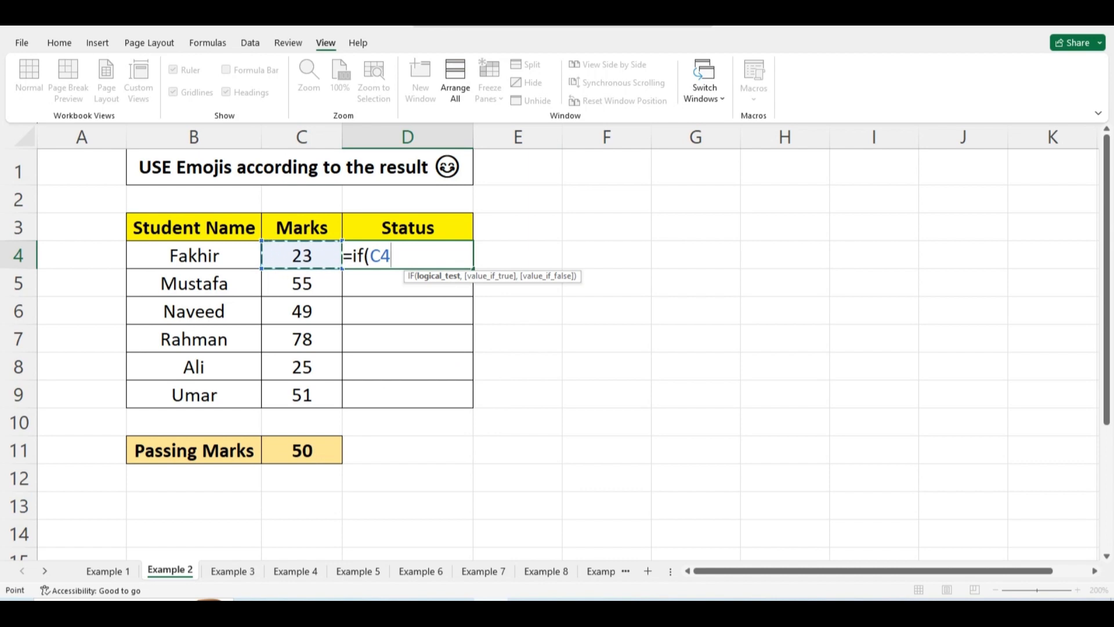
pyautogui.write('>')
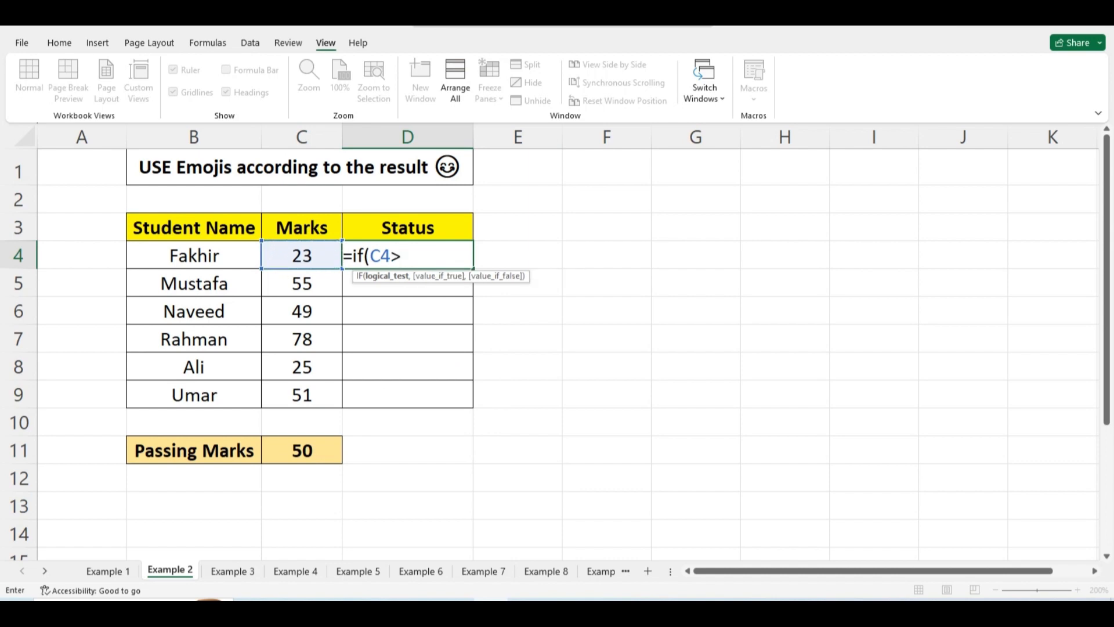
pyautogui.write('=50,')
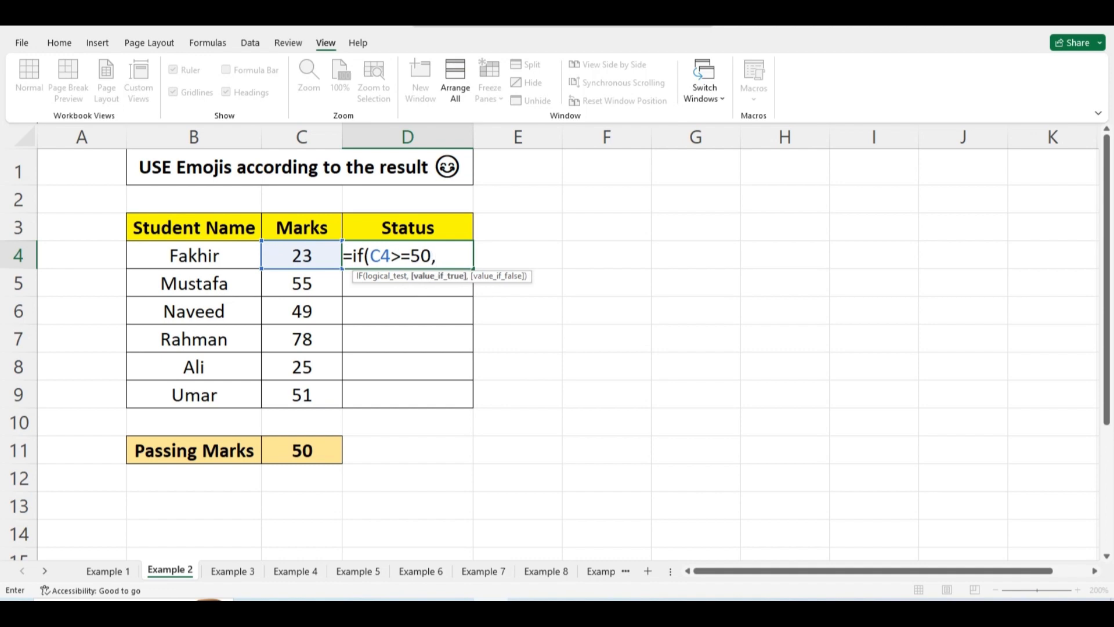
pyautogui.write('"Pass')
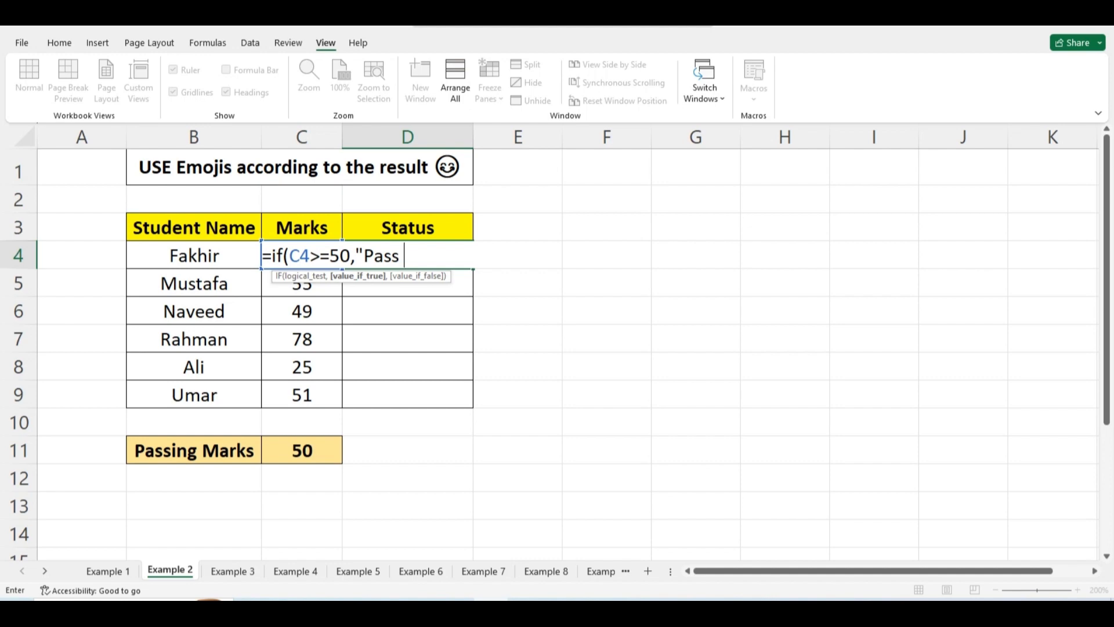
pyautogui.press('super+period')
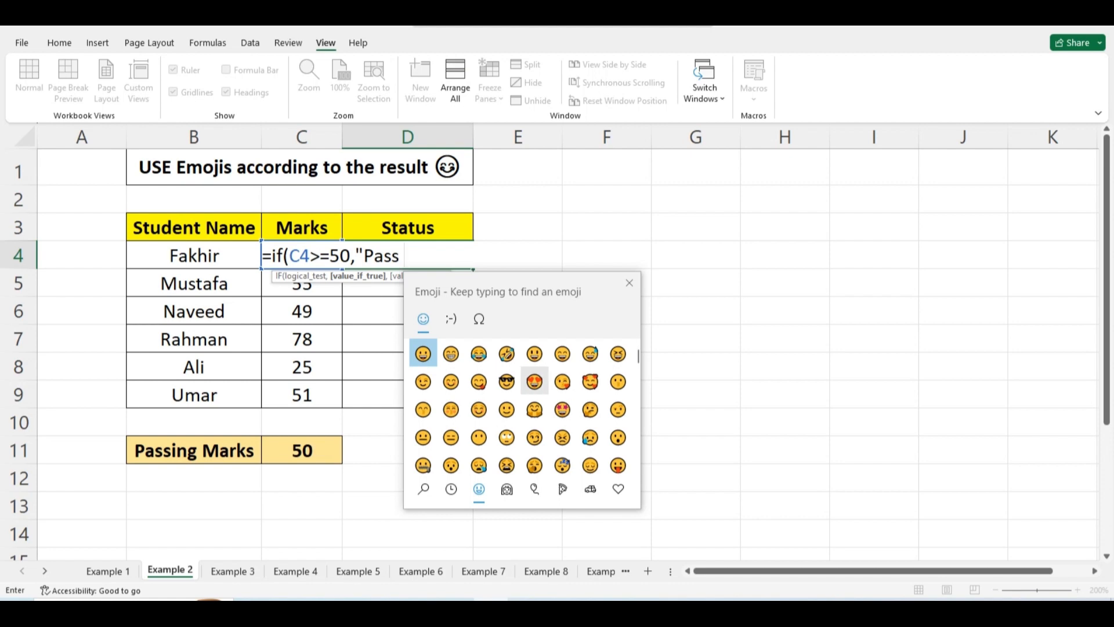
pyautogui.click(534, 381)
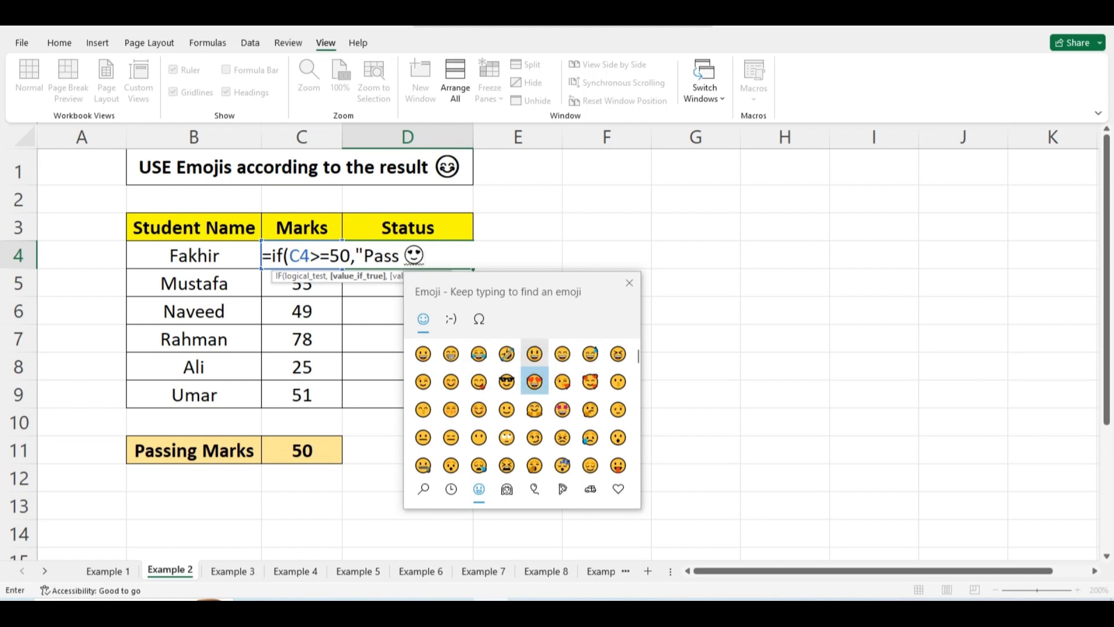
pyautogui.write('"')
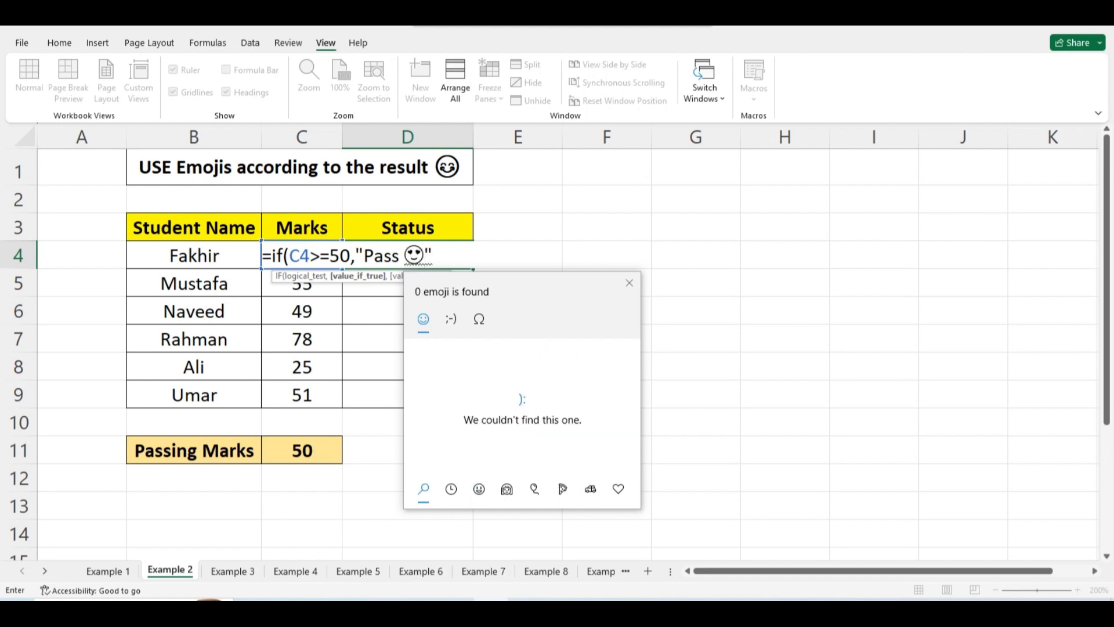
pyautogui.press('Escape')
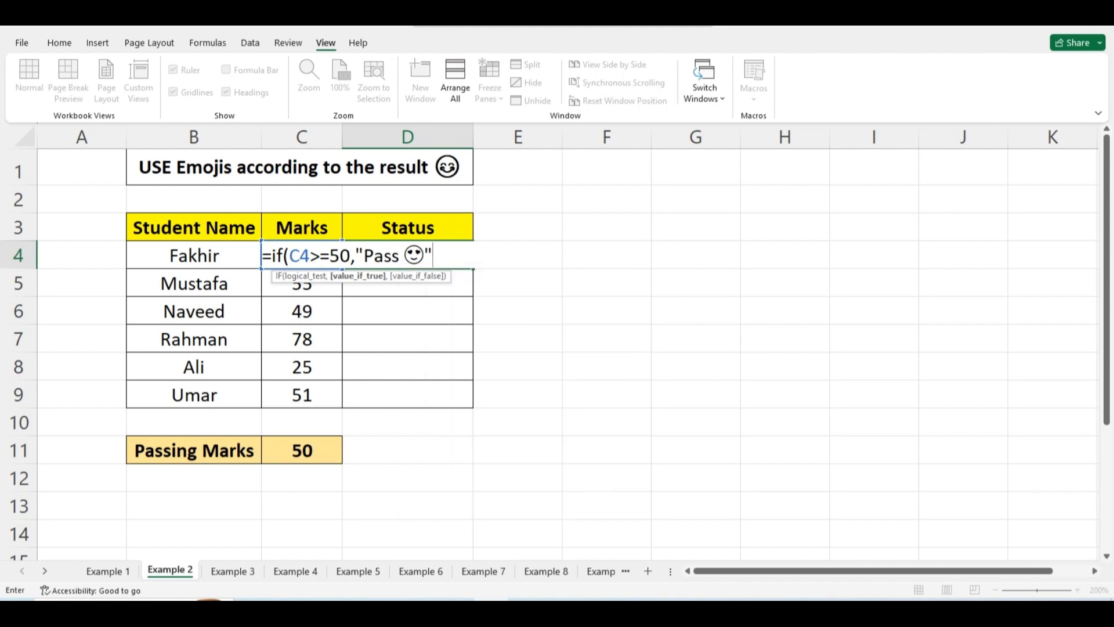
# Step: Complete the D4 formula with "Fail 😥" as the value if false and enter it
pyautogui.write(',')
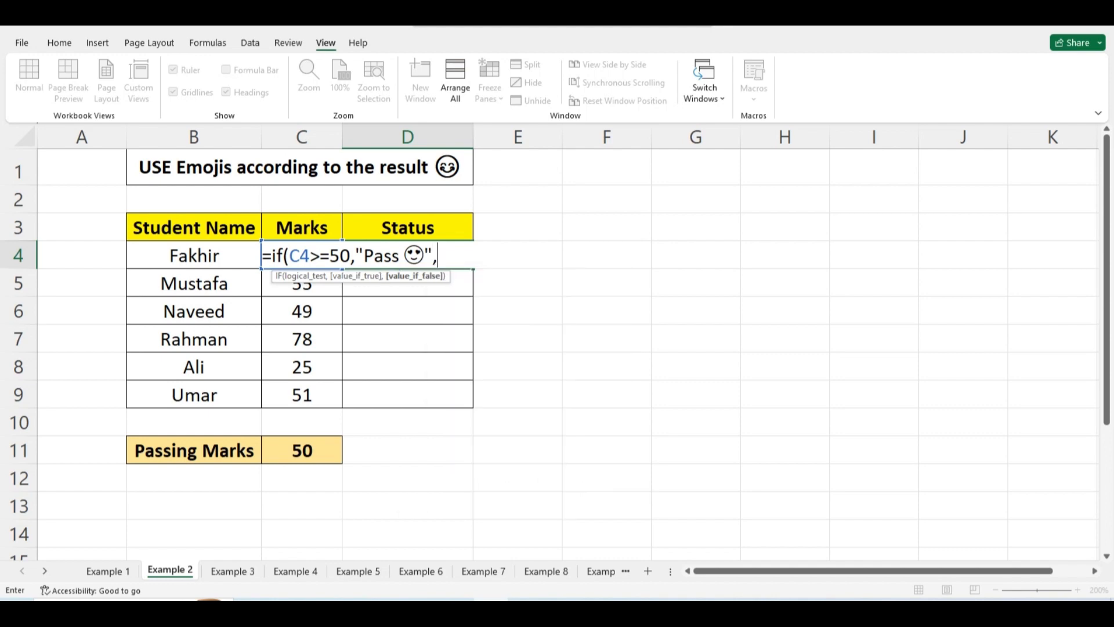
pyautogui.write('"Fail')
pyautogui.press('super+period')
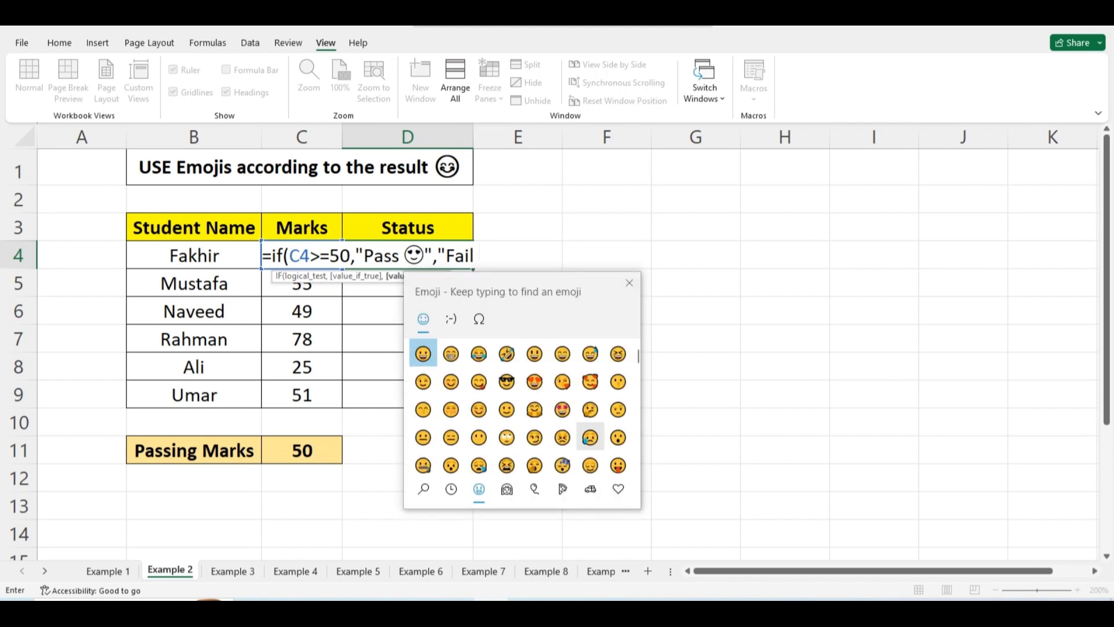
pyautogui.click(590, 437)
pyautogui.click(629, 283)
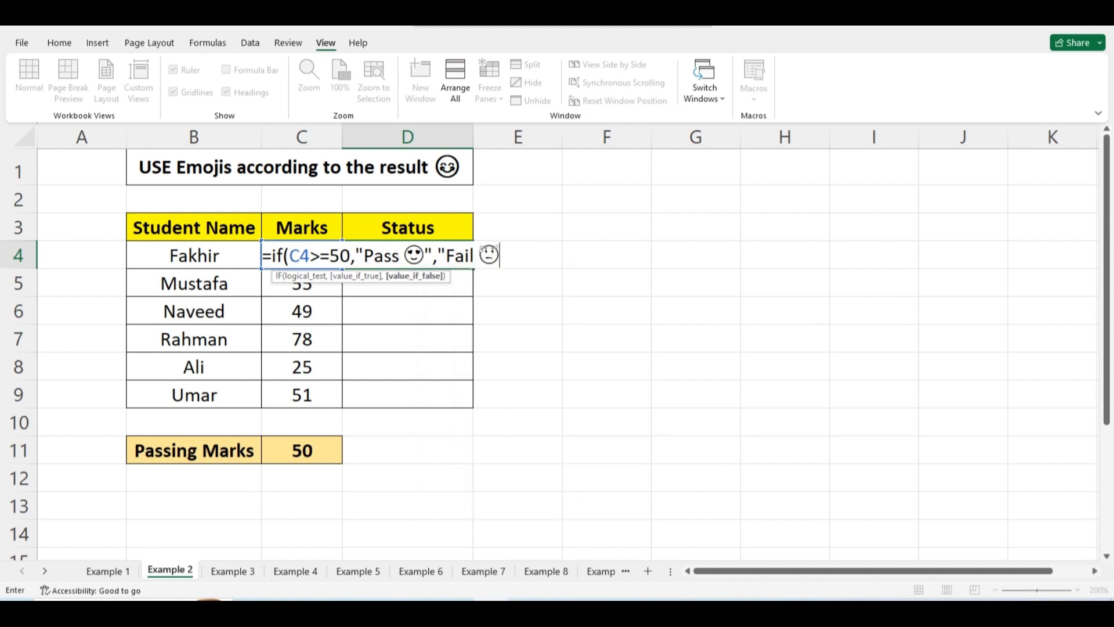
pyautogui.write('")')
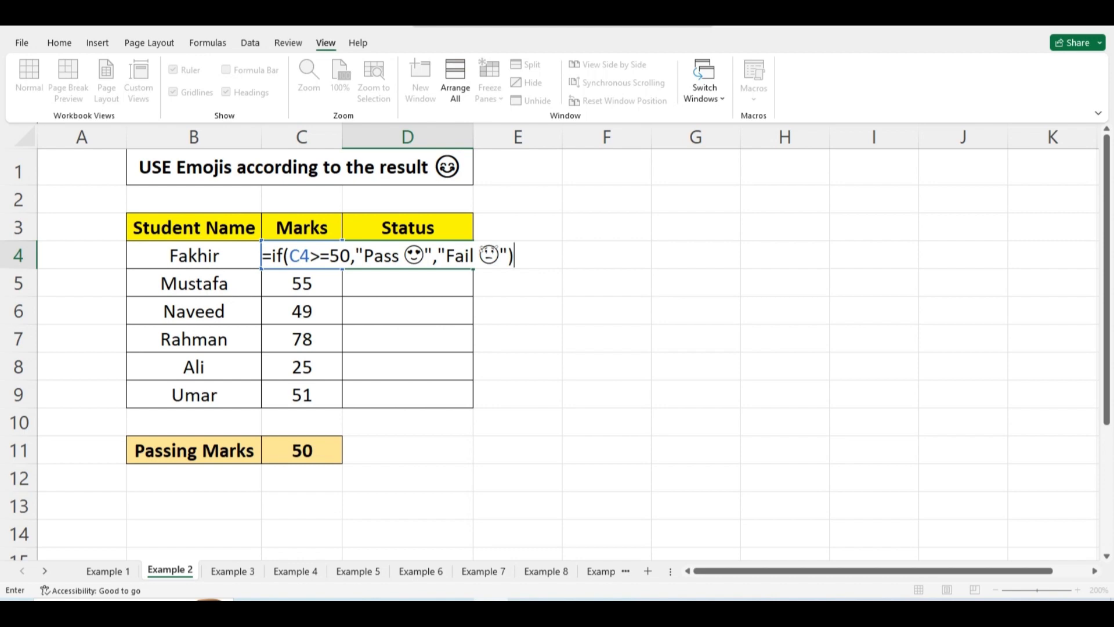
pyautogui.press('Return')
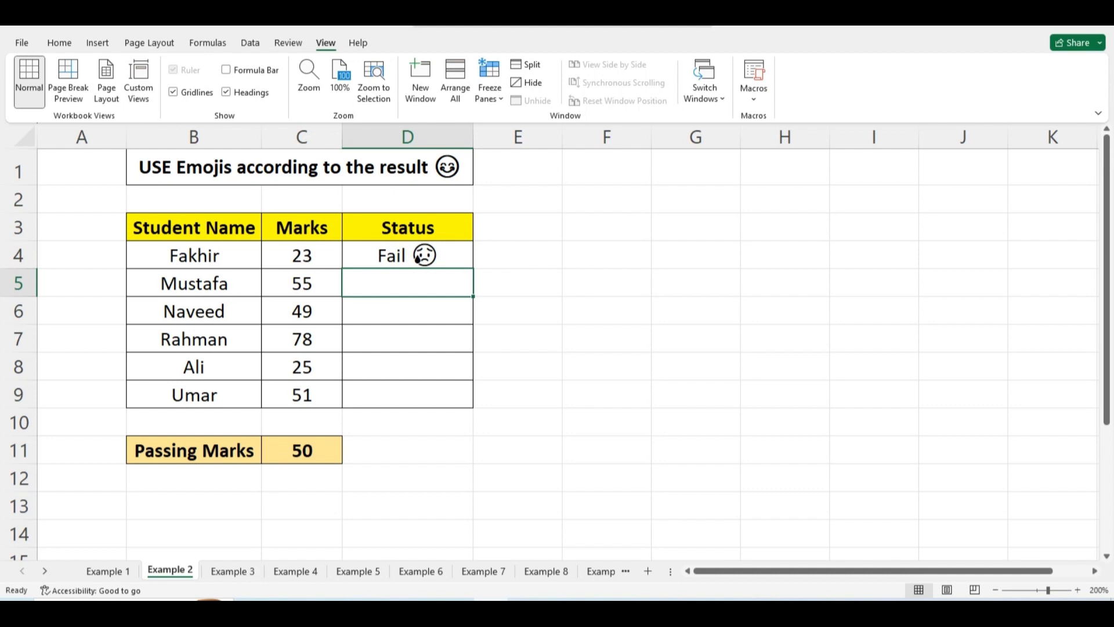
# Step: Fill the emoji status formula from D4 down to D9
pyautogui.click(419, 257)
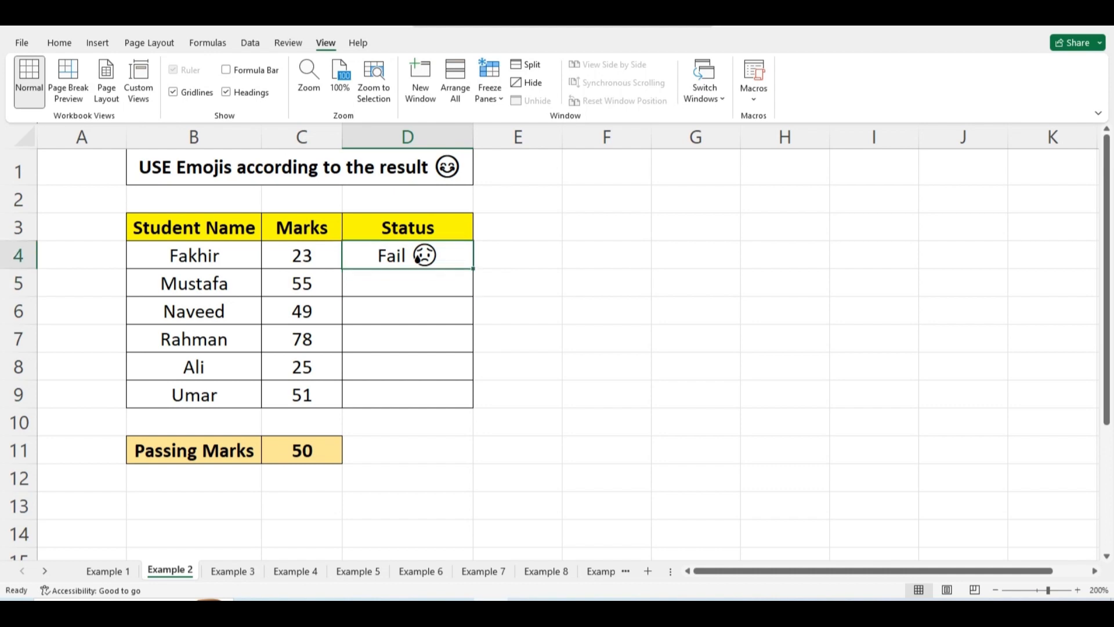
pyautogui.moveTo(473, 268); pyautogui.dragTo(473, 408)
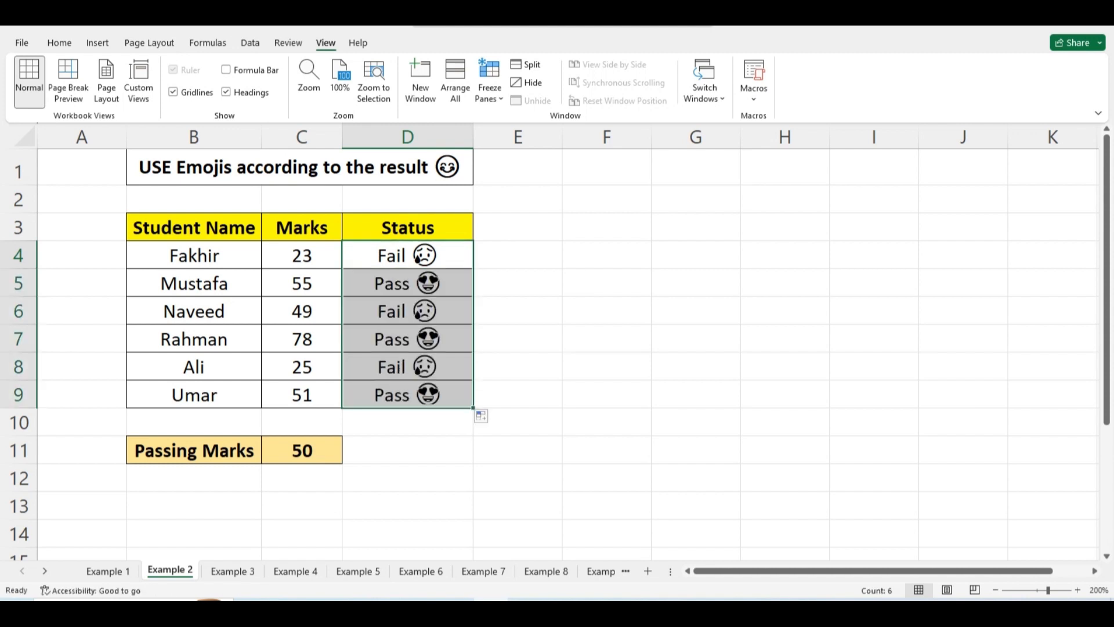
pyautogui.click(517, 310)
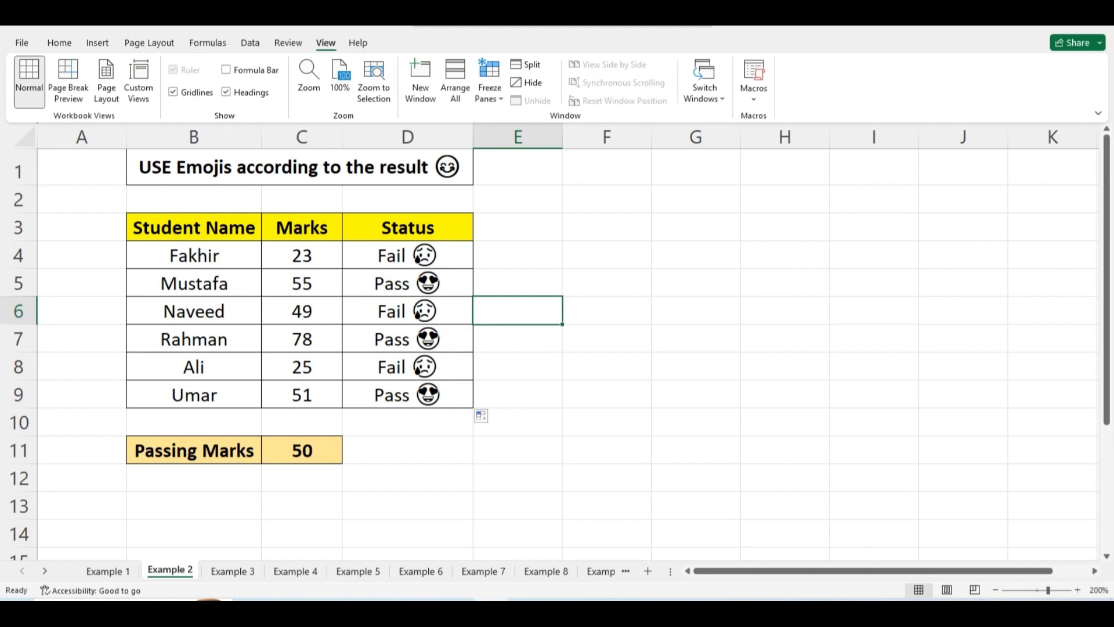
pyautogui.click(517, 395)
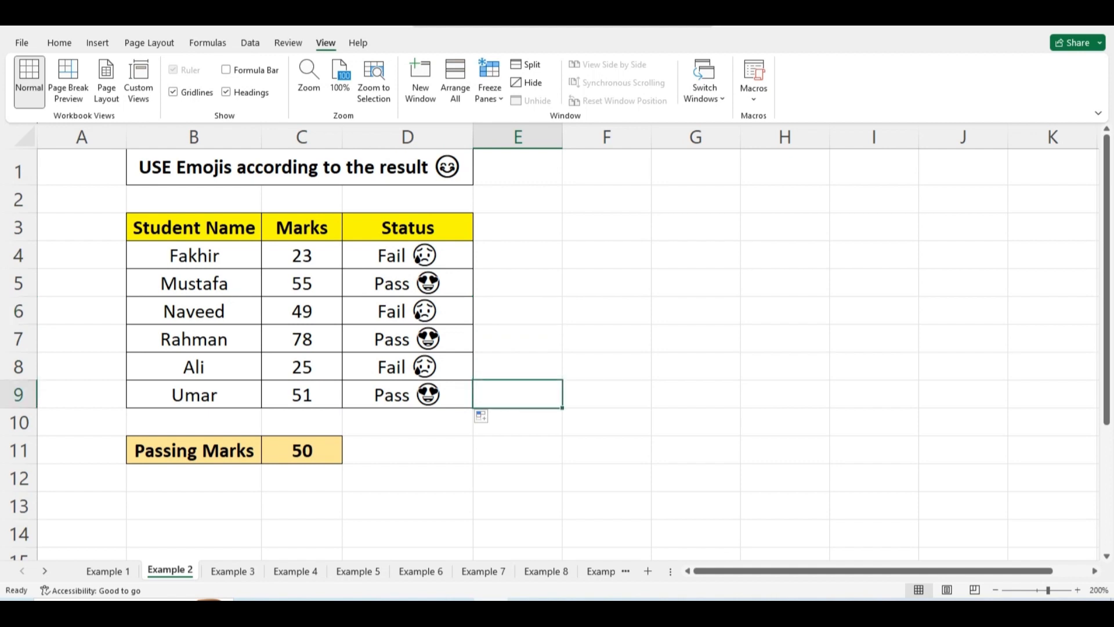
pyautogui.click(407, 505)
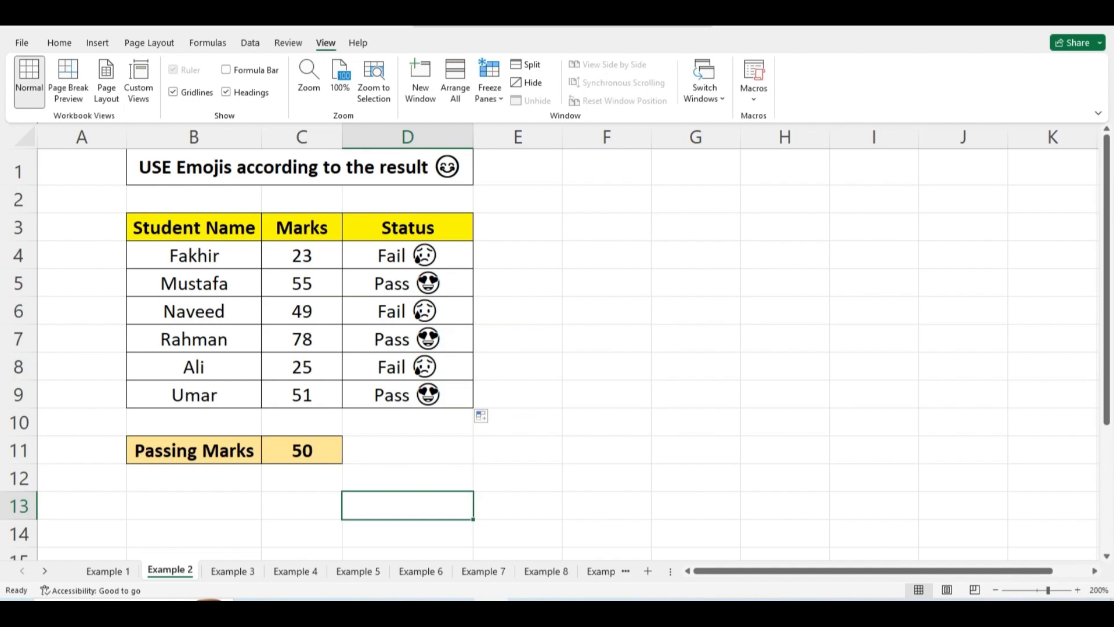
# Step: On the Example 3 sheet, begin an IF formula in Result cell D4 with the test C4>=50
pyautogui.hotkey('ctrl', 'pagedown')
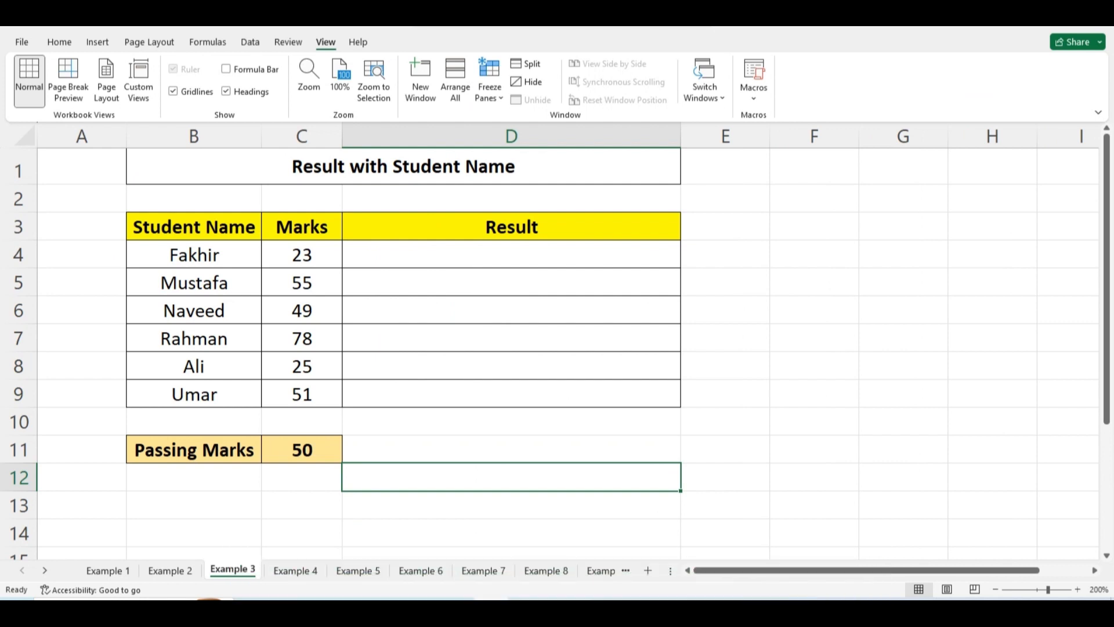
pyautogui.click(511, 254)
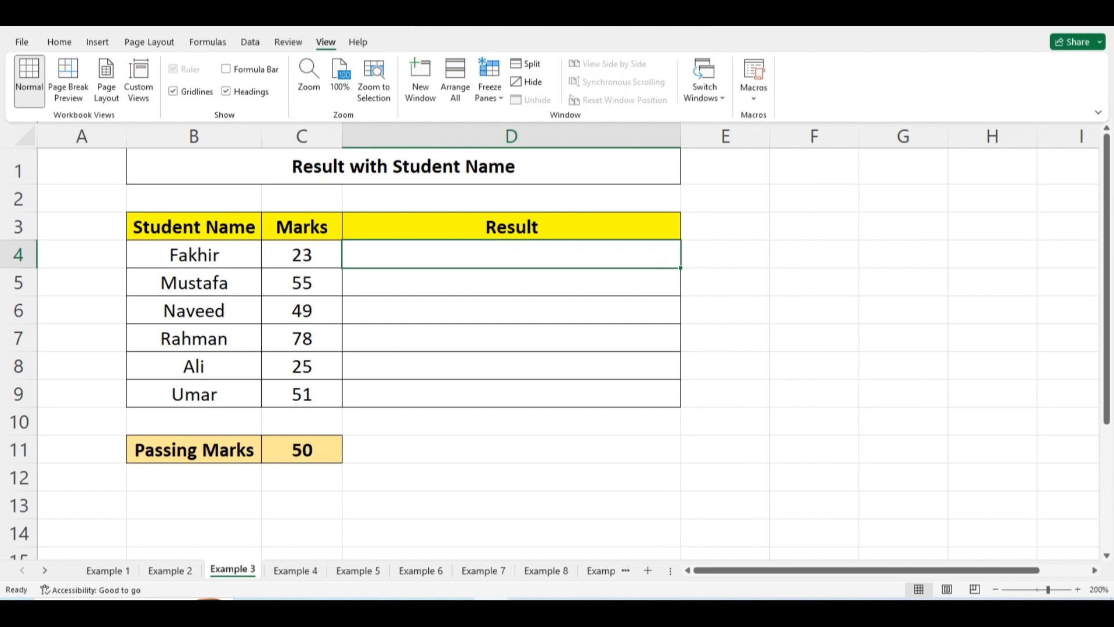
pyautogui.write('=if')
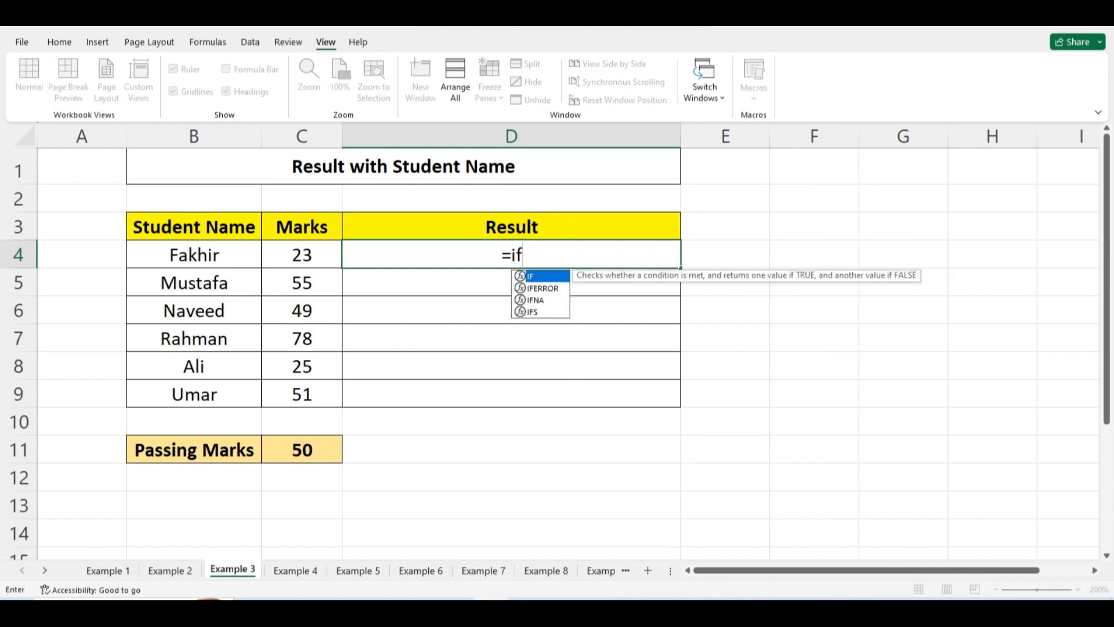
pyautogui.write('(')
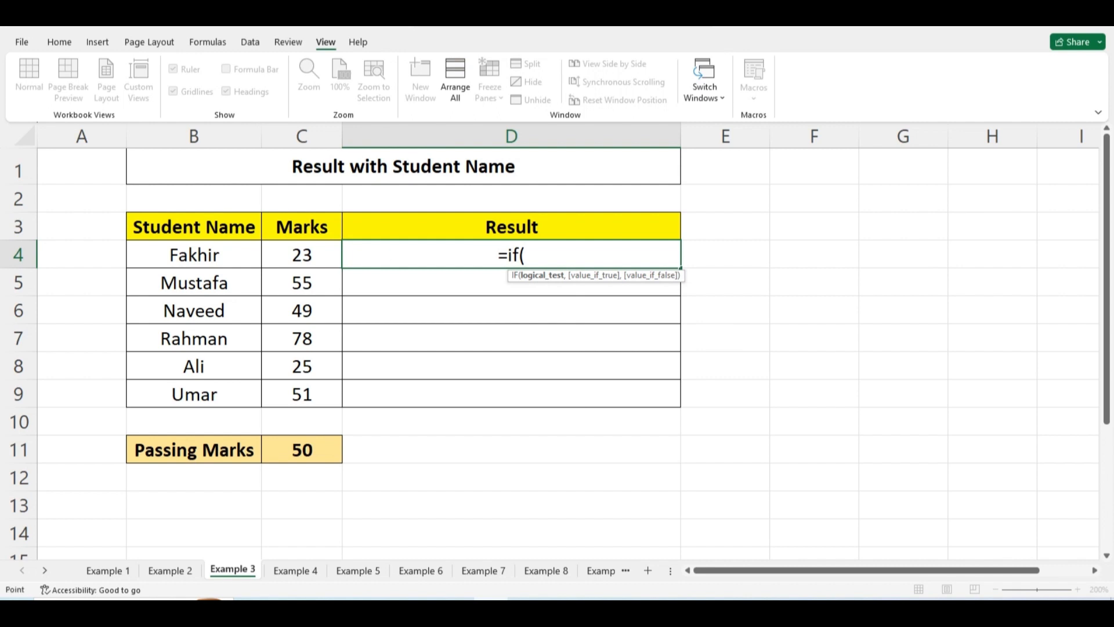
pyautogui.click(302, 255)
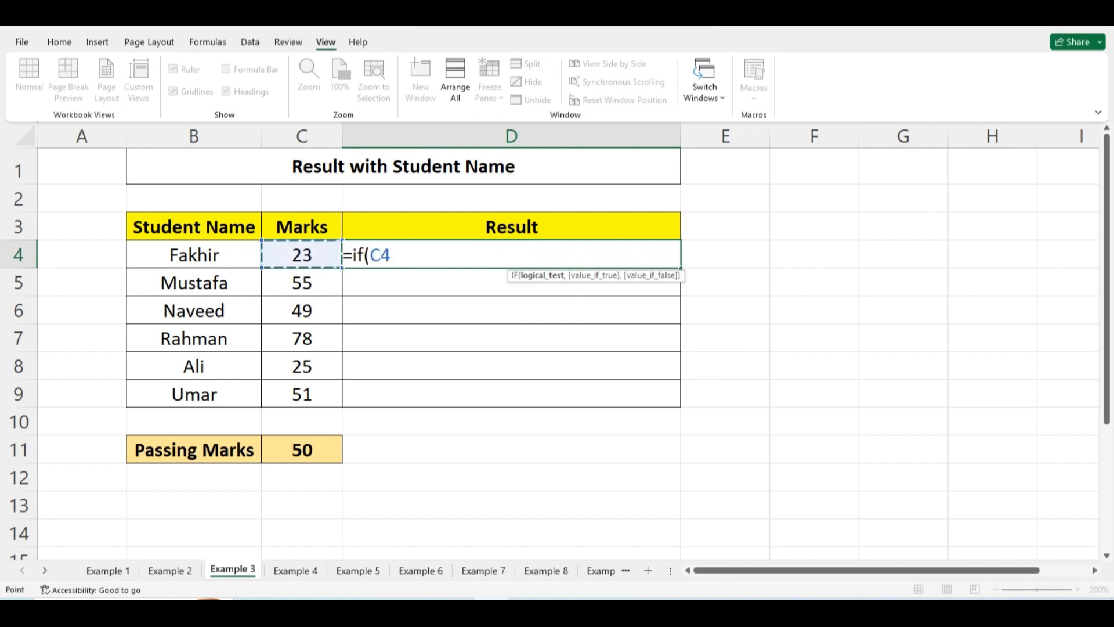
pyautogui.write('>')
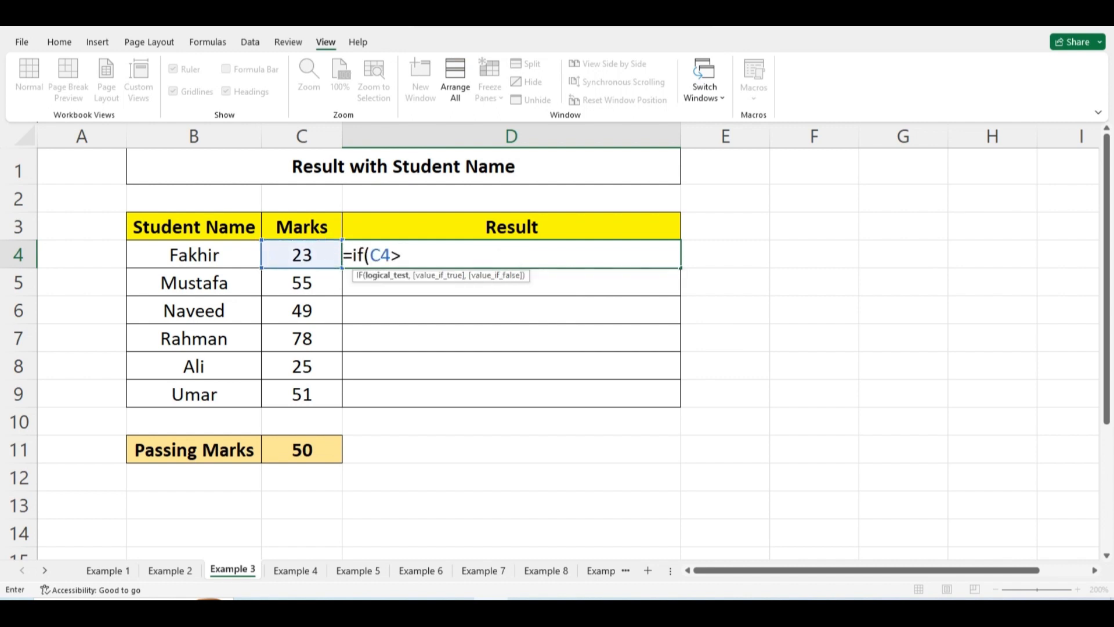
pyautogui.write('=50,')
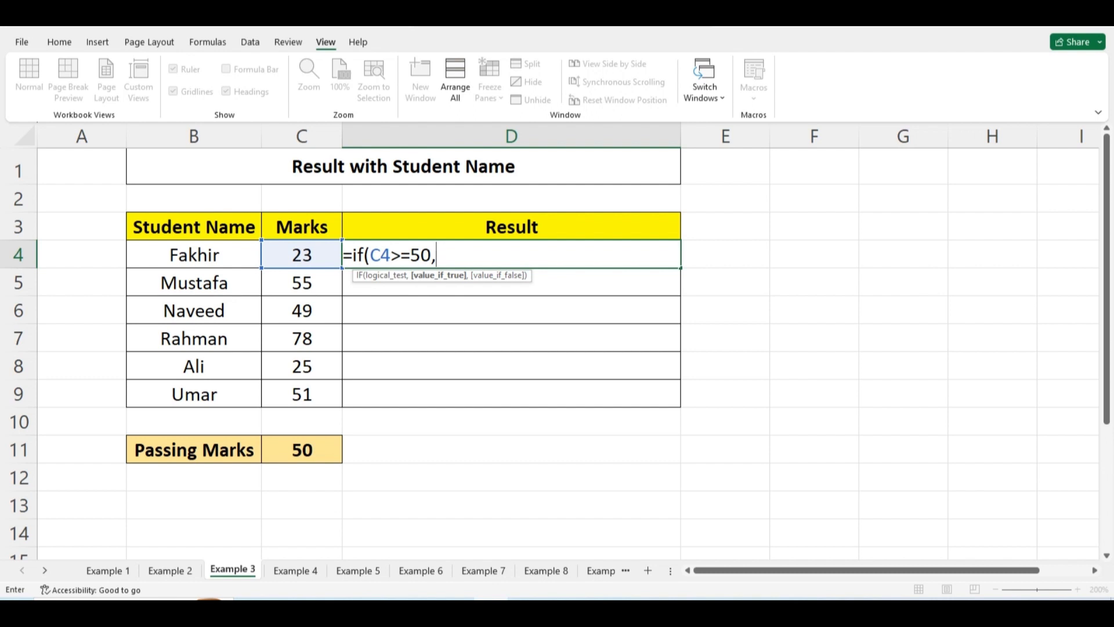
# Step: Set the formula's value if true to B4&"("&C4&")", joining the student's name with the marks in parentheses
pyautogui.click(194, 254)
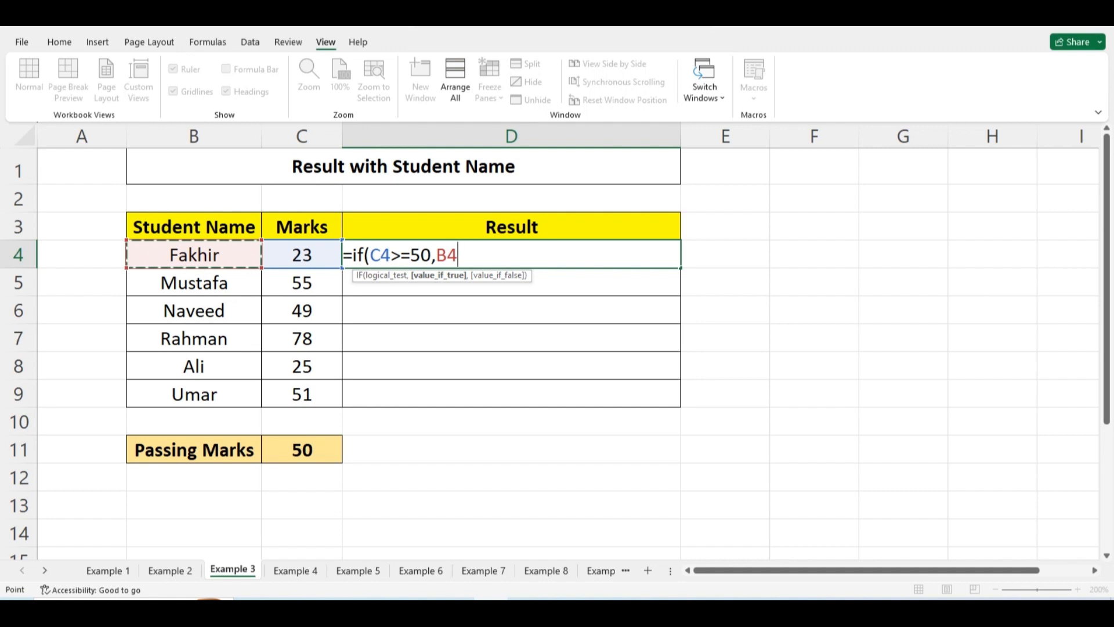
pyautogui.write('&')
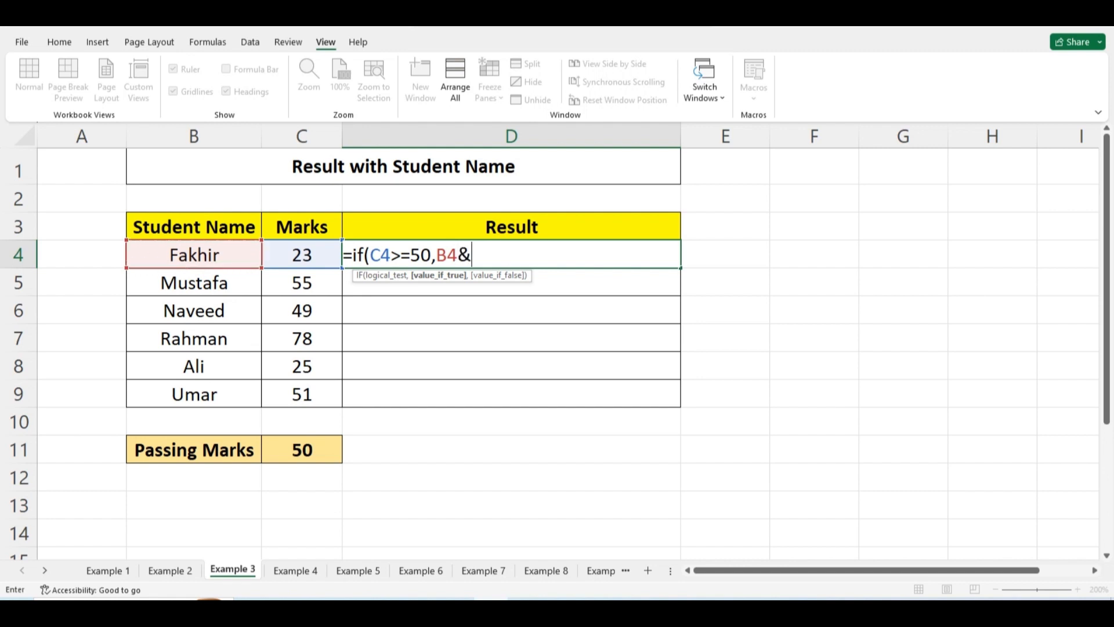
pyautogui.write('"("&')
pyautogui.press('Left')
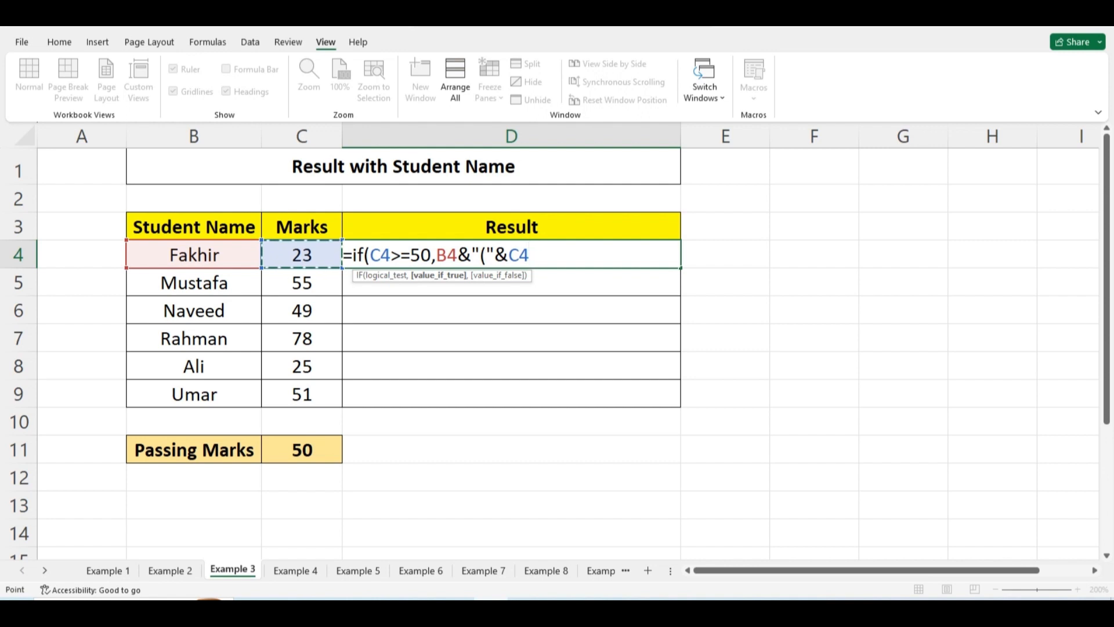
pyautogui.write('&"')
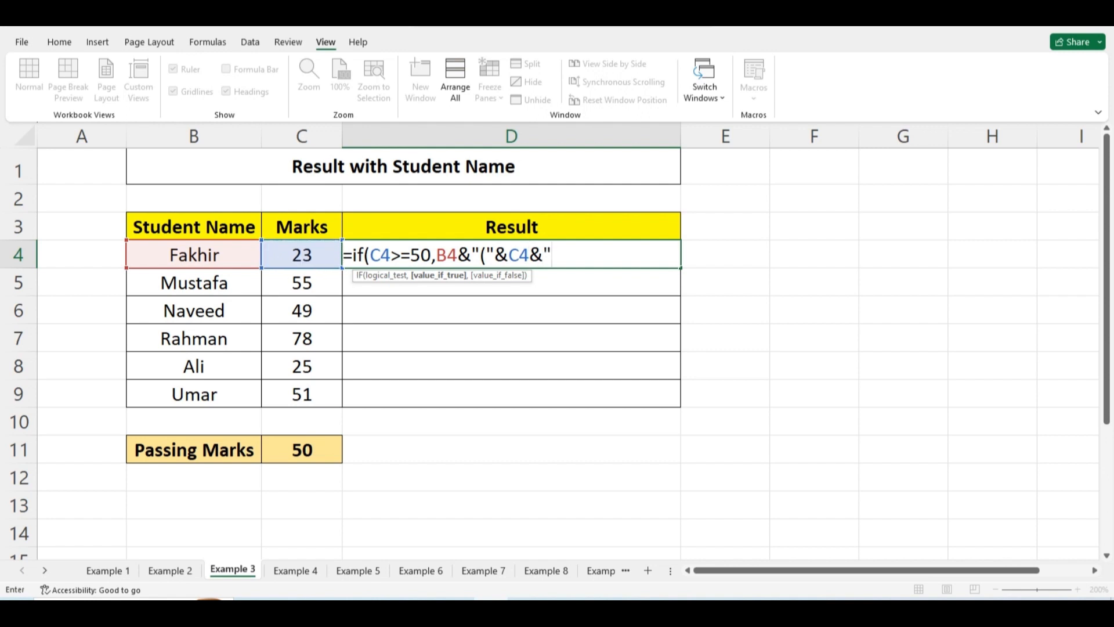
pyautogui.write(')",')
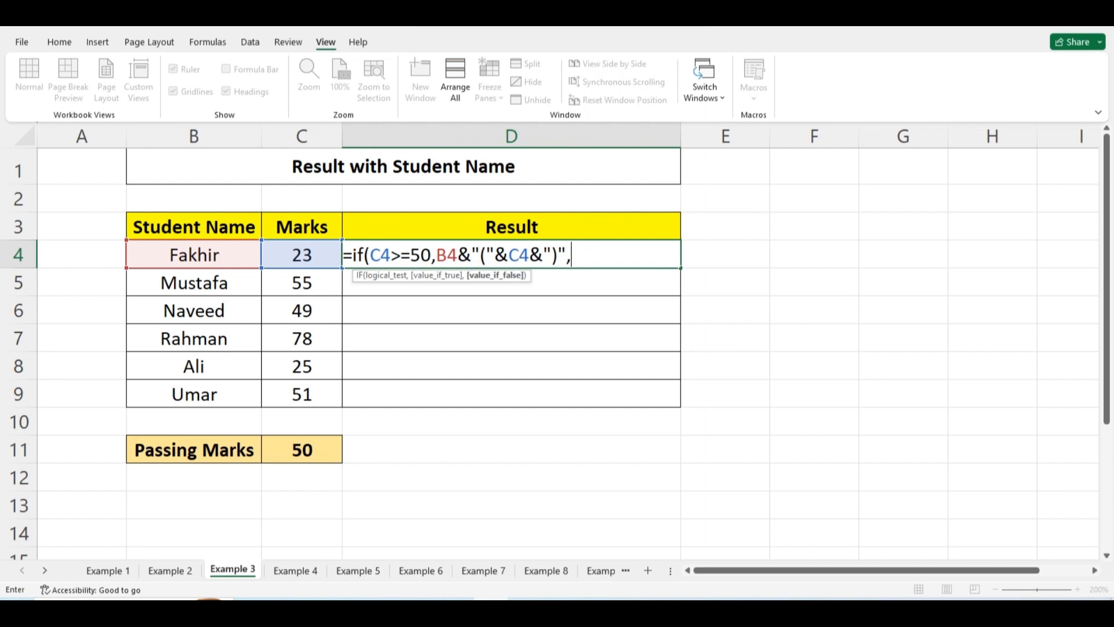
# Step: Complete the formula with "Fail" as the value if false and fill it down from D4 to D9
pyautogui.write('"Fail")')
pyautogui.press('Return')
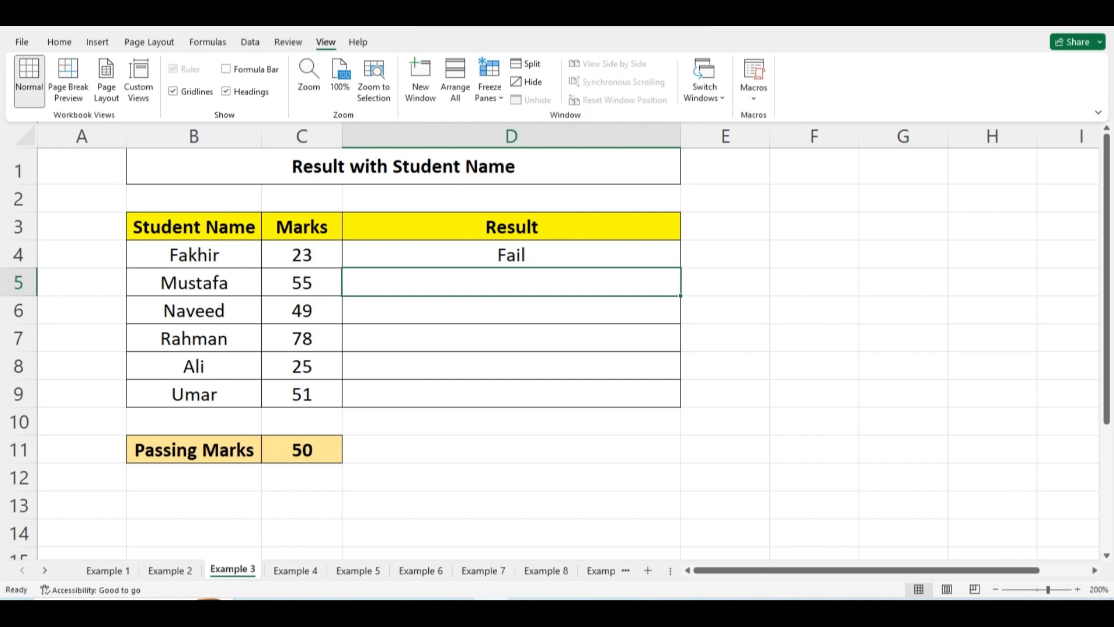
pyautogui.press('Up')
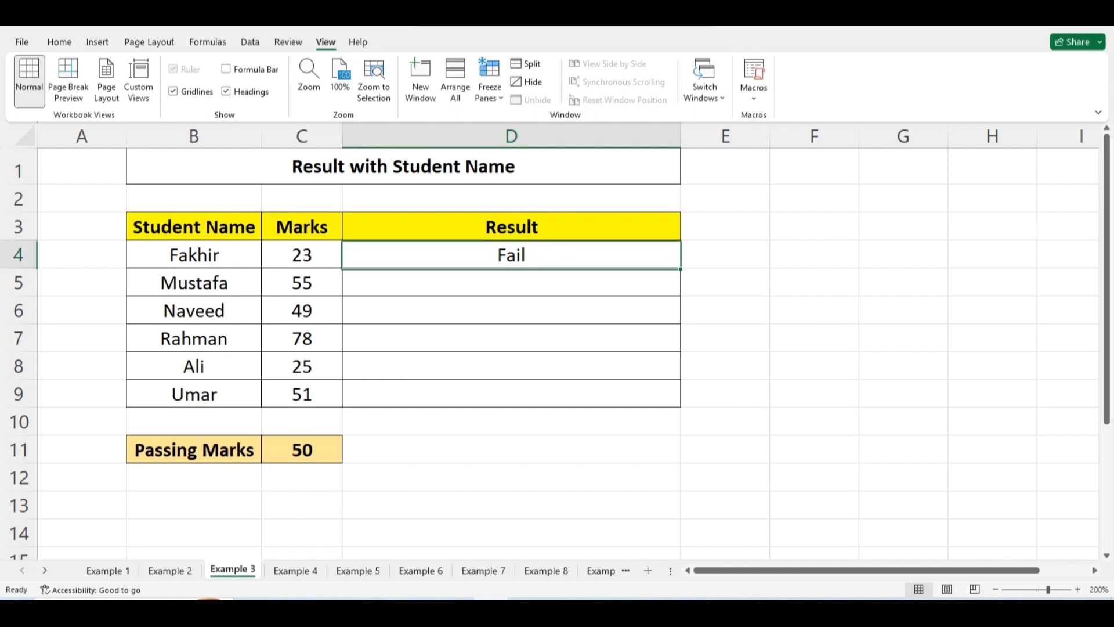
pyautogui.moveTo(680, 268); pyautogui.dragTo(681, 406)
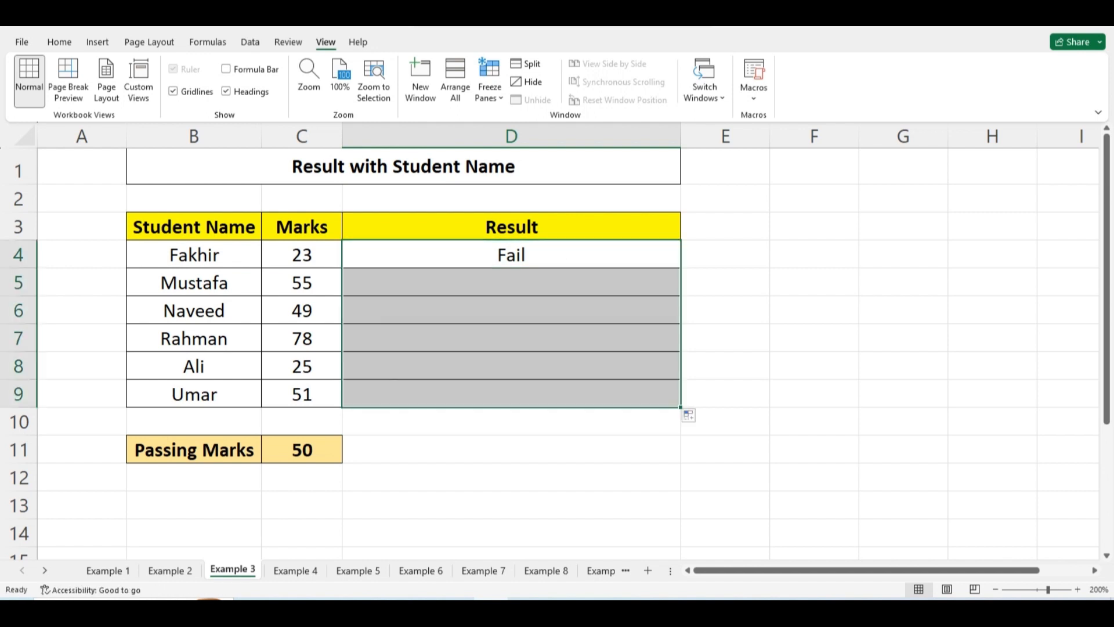
# Step: On the Example 4 sheet, clear the existing results from the Mr & Miss column, cells D4 to D9
pyautogui.press('Down')
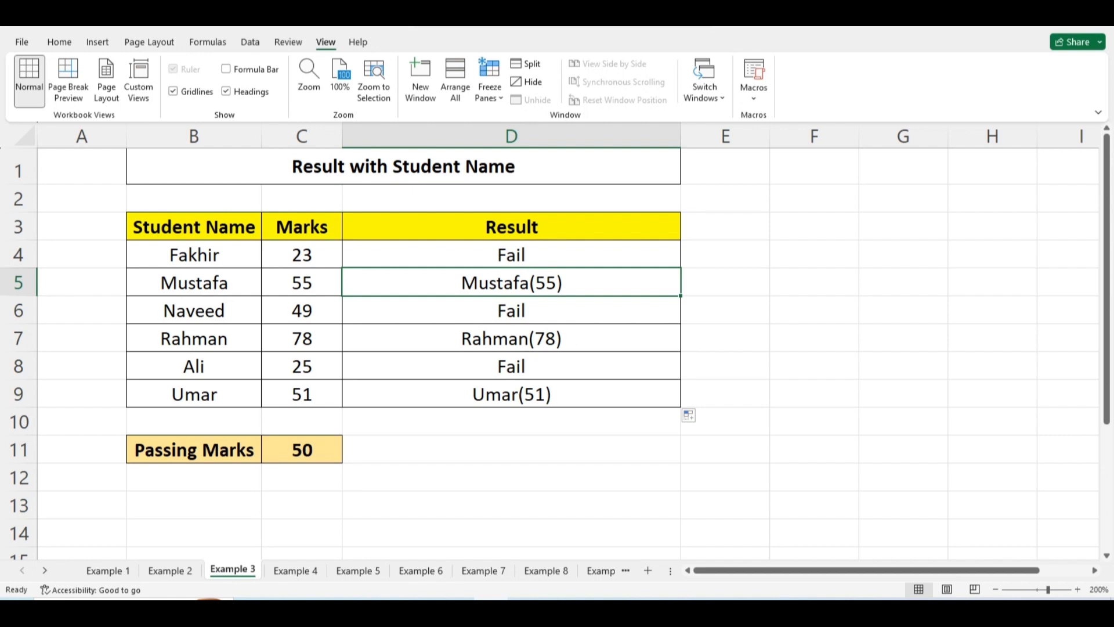
pyautogui.click(511, 421)
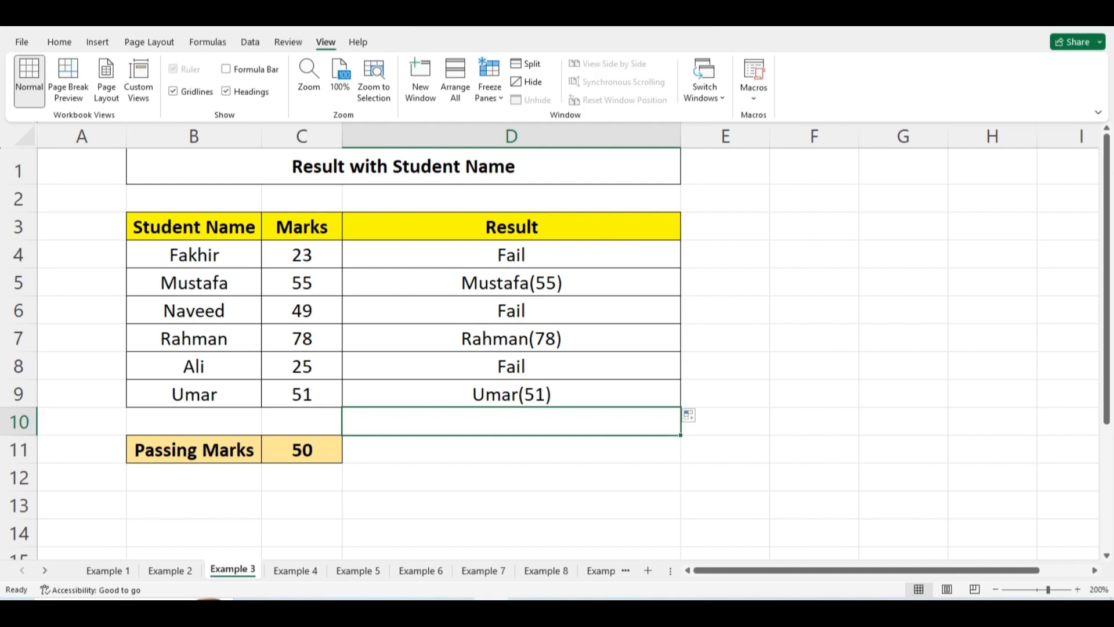
pyautogui.hotkey('ctrl', 'pagedown')
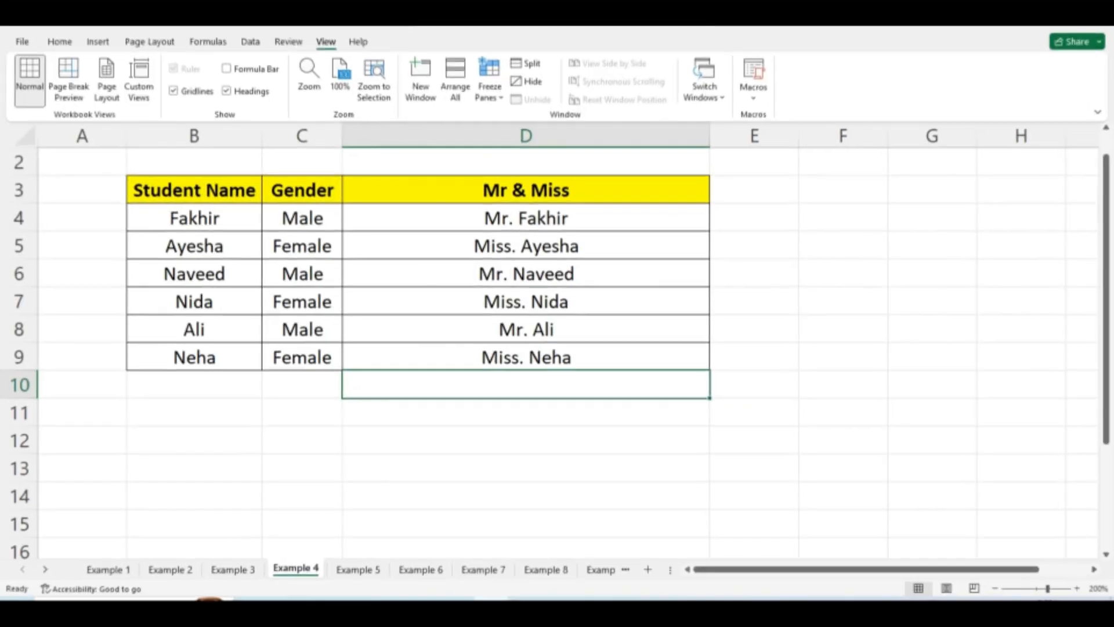
pyautogui.click(526, 440)
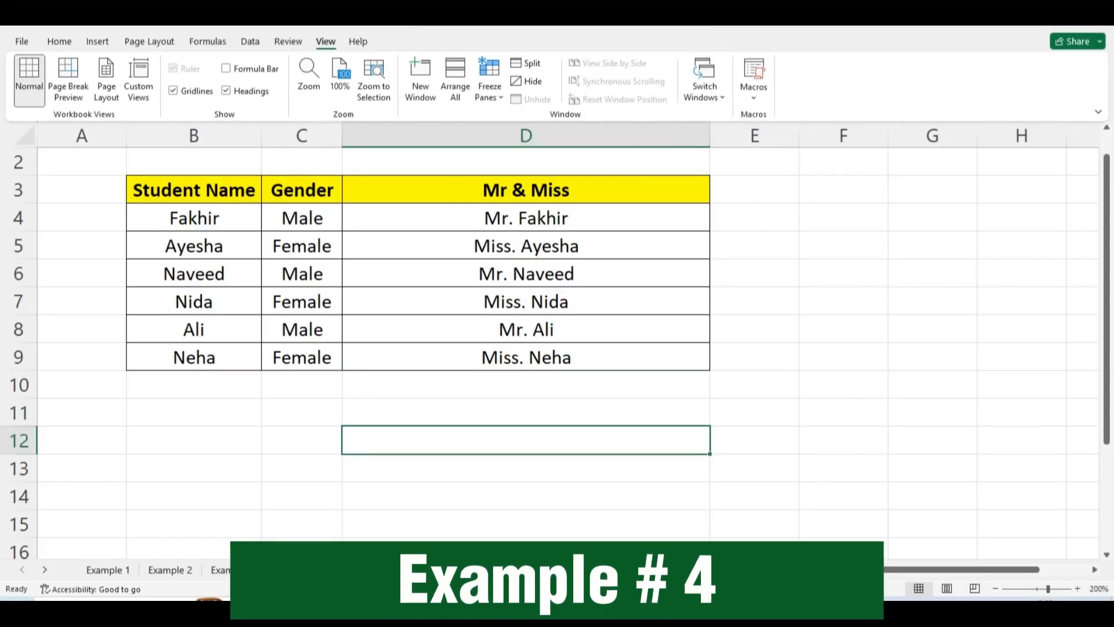
pyautogui.moveTo(301, 190); pyautogui.dragTo(302, 356)
pyautogui.click(525, 413)
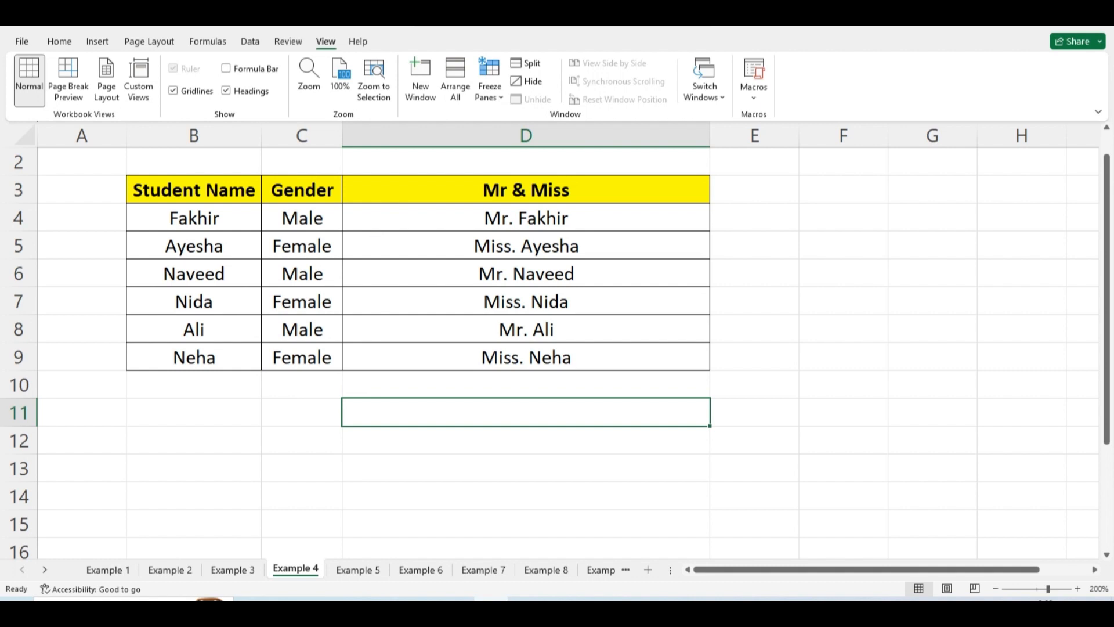
pyautogui.moveTo(526, 217); pyautogui.dragTo(526, 357)
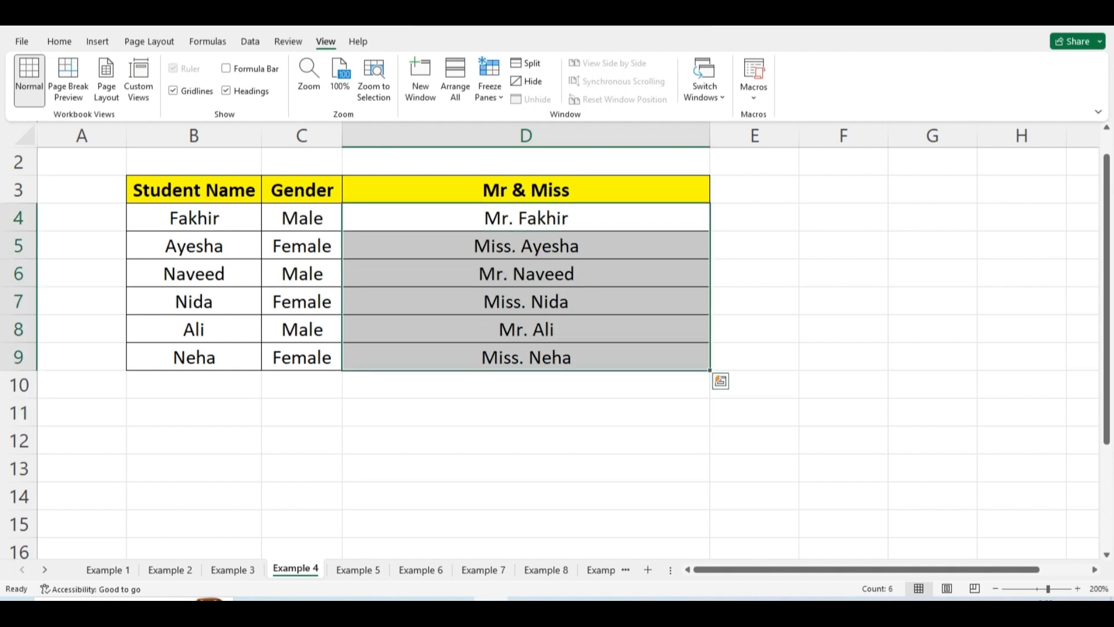
pyautogui.press('Delete')
# Step: Begin an IF formula in Mr & Miss cell D4 with the test C4="Male"
pyautogui.click(525, 218)
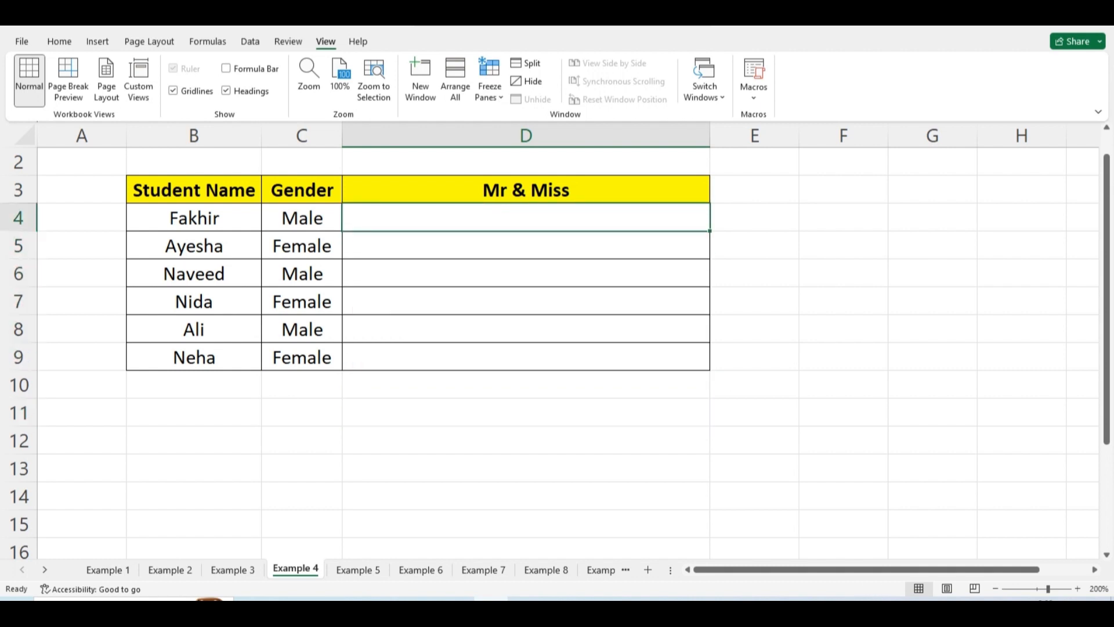
pyautogui.write('=if')
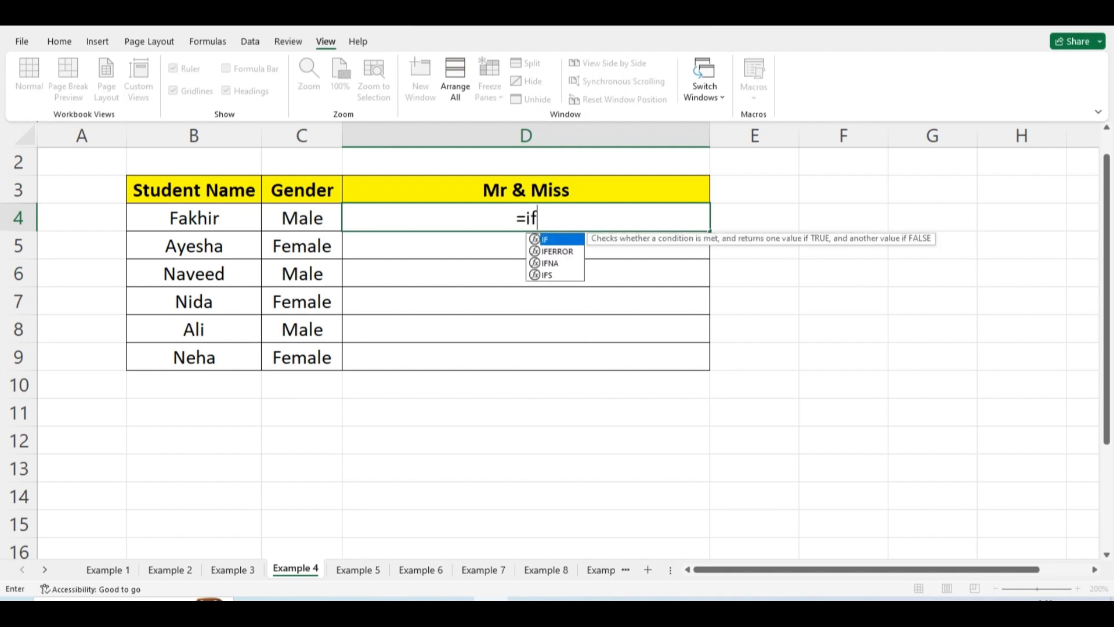
pyautogui.write('(')
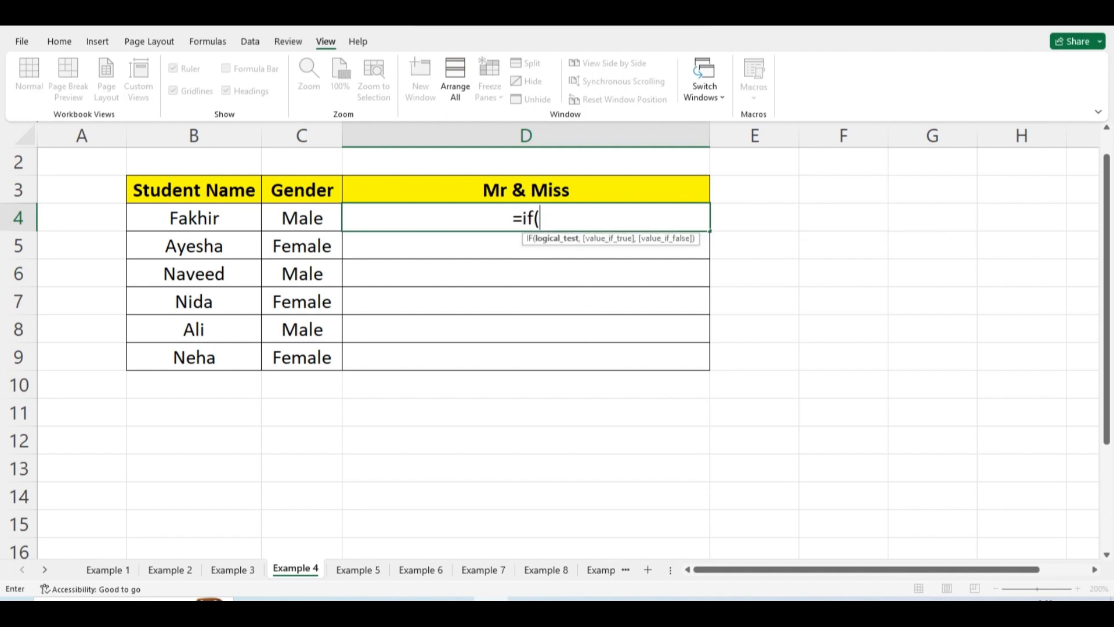
pyautogui.press('Left')
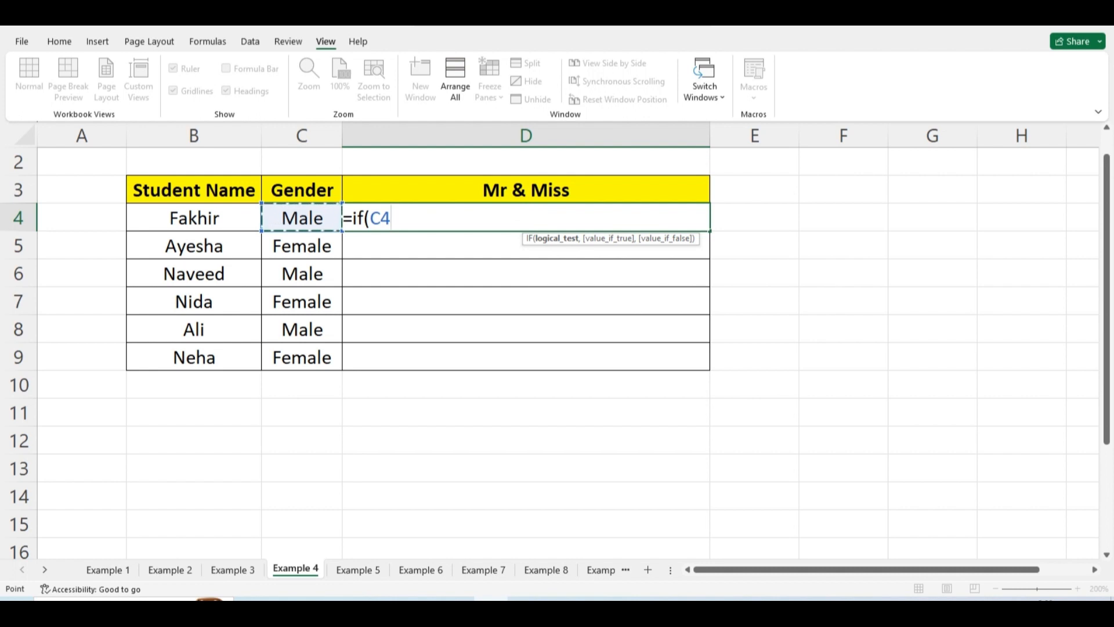
pyautogui.write('=')
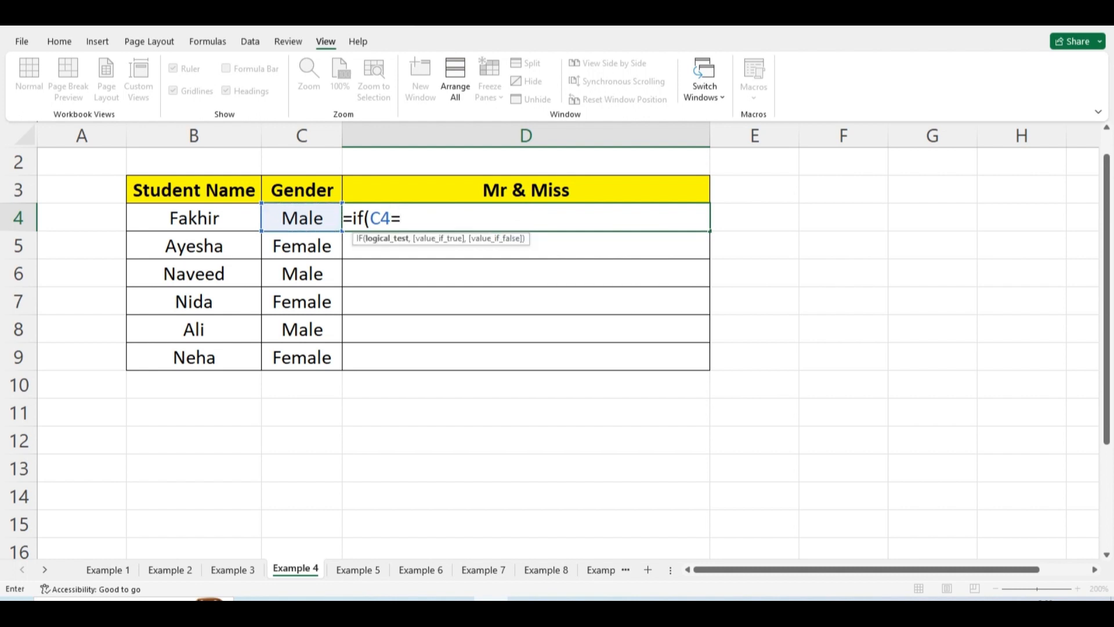
pyautogui.write('"Male",')
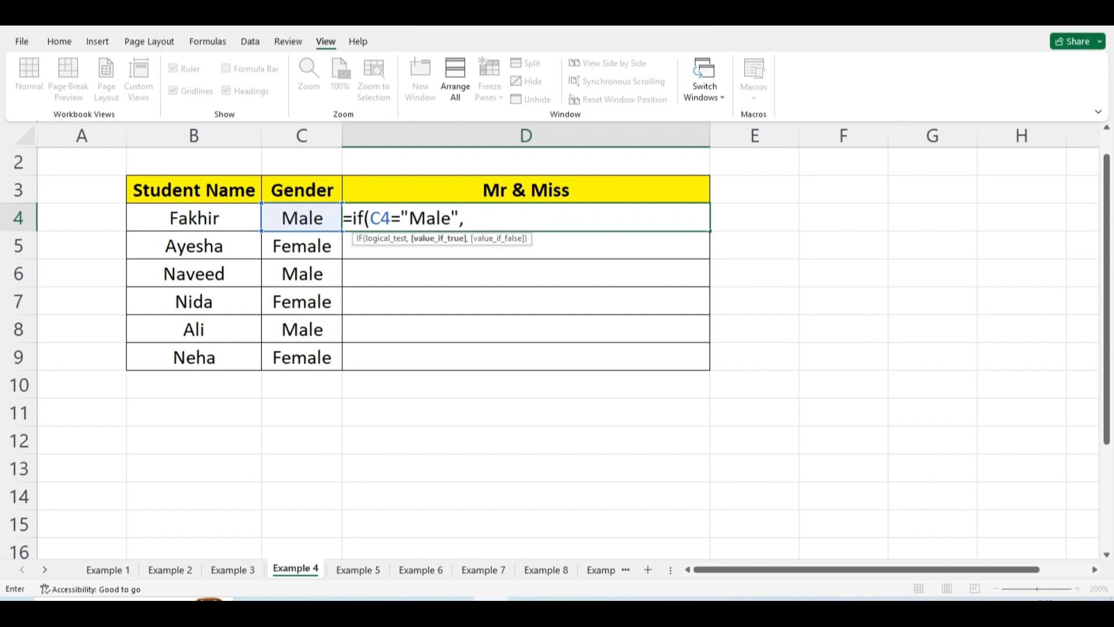
# Step: Complete the formula with "Mr. "&B4 as the value if true and "Miss. "&B4 as the value if false
pyautogui.write('"Mr. "&')
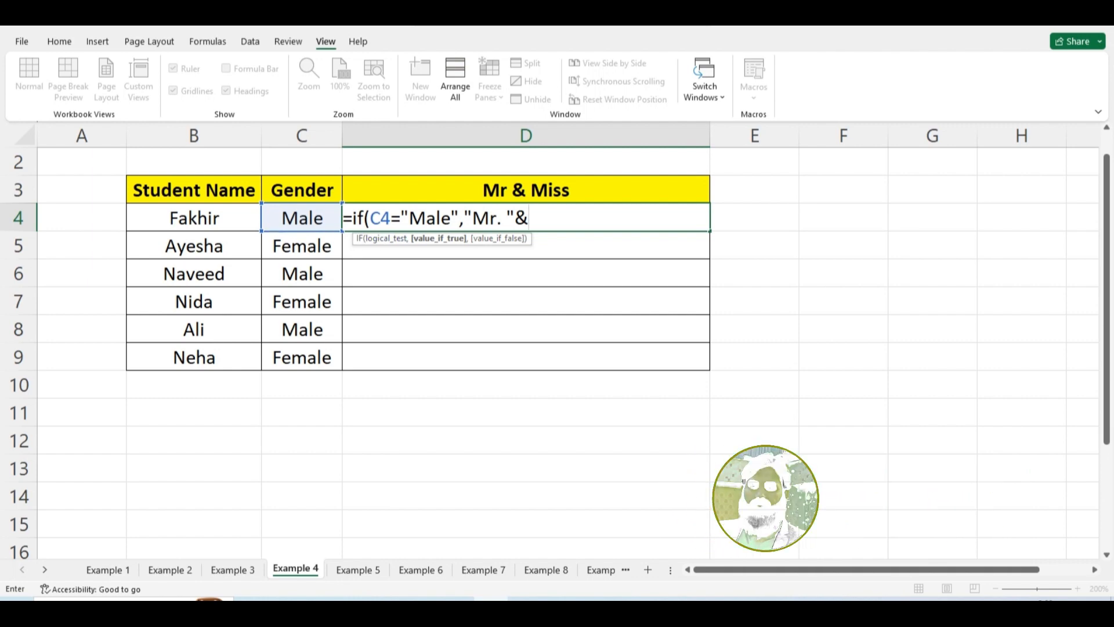
pyautogui.click(194, 218)
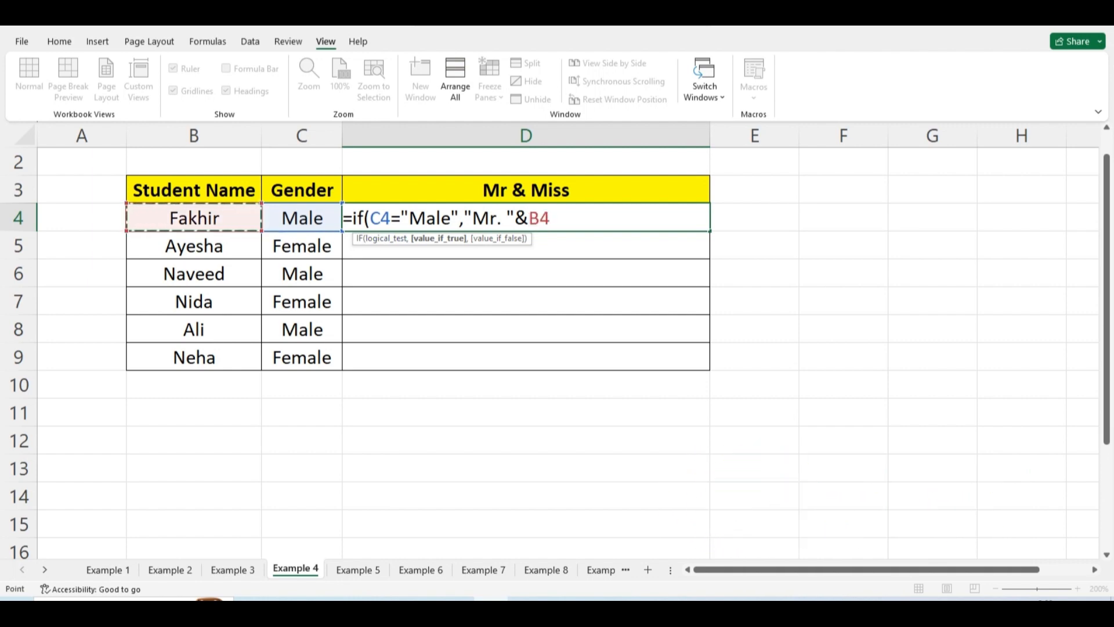
pyautogui.write(',')
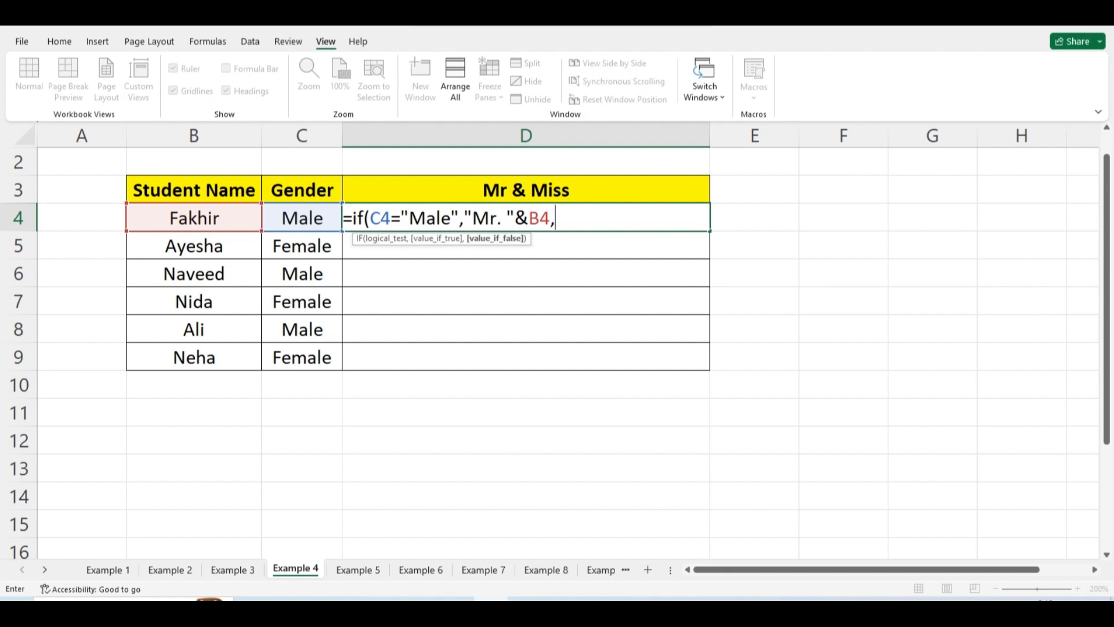
pyautogui.write('"Miss. "&')
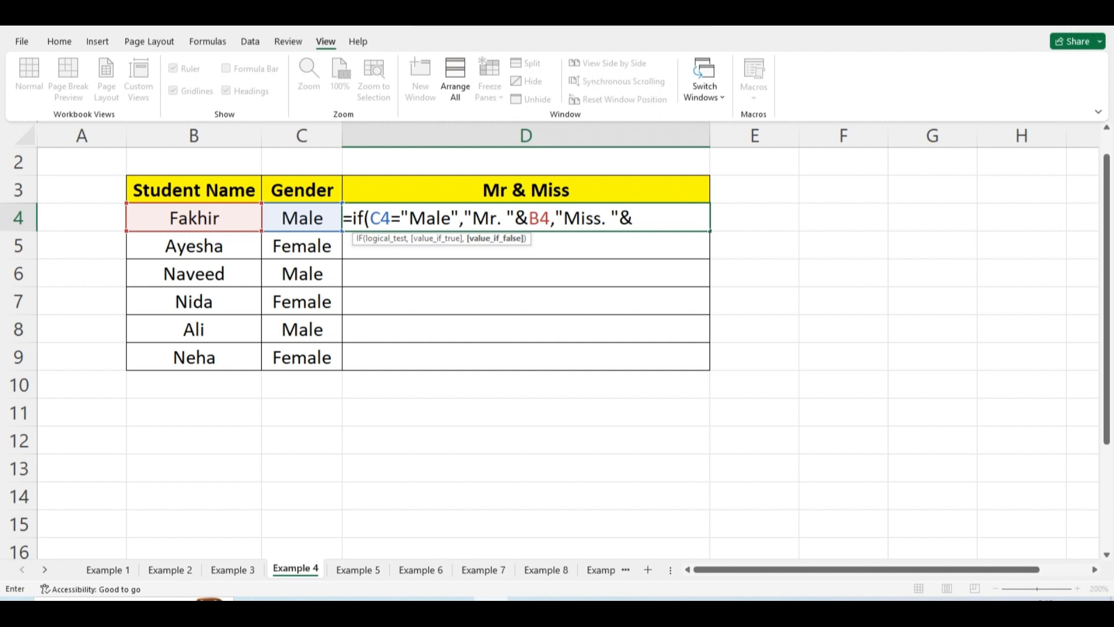
pyautogui.press('Left')
pyautogui.press('Left')
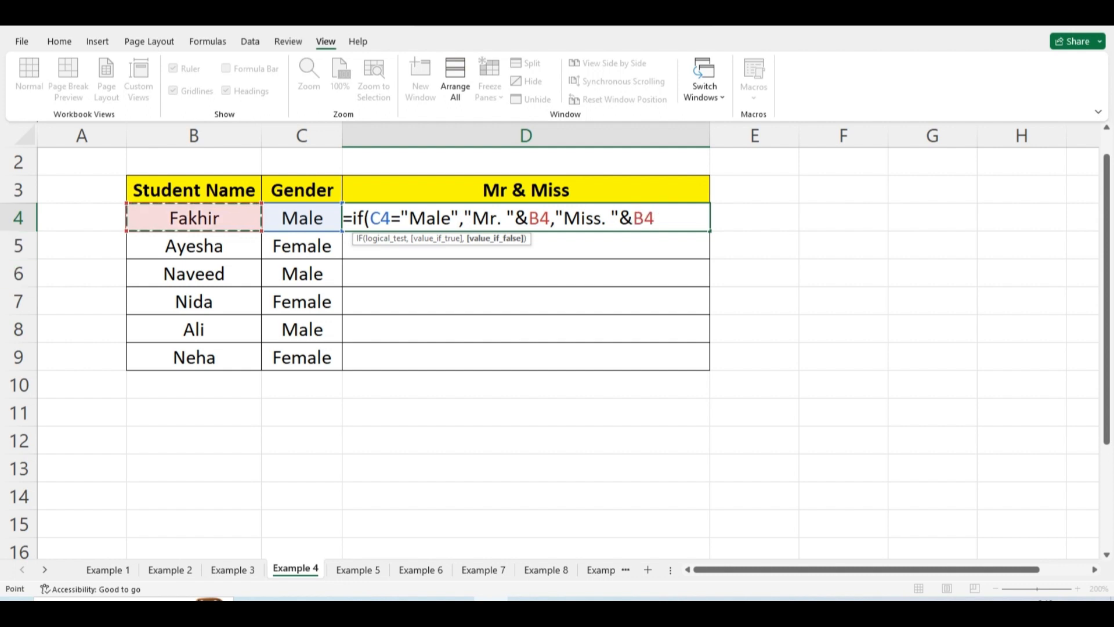
pyautogui.write(')')
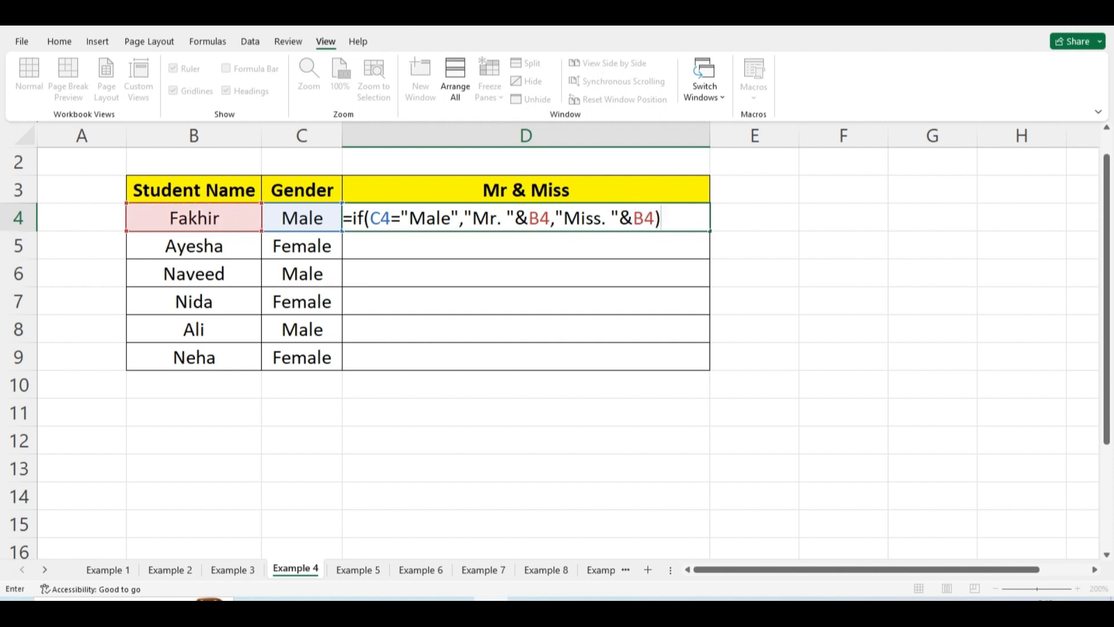
pyautogui.press('Return')
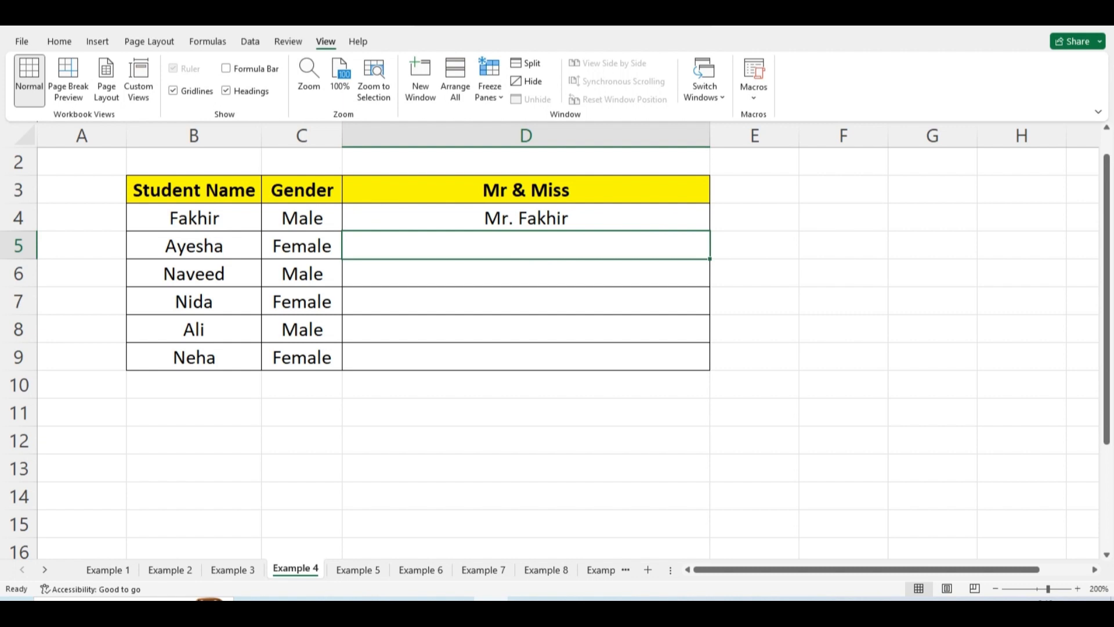
# Step: Fill the Mr & Miss formula from D4 down to D9 and check the filled cells
pyautogui.press('Up')
pyautogui.press('Left')
pyautogui.press('Right')
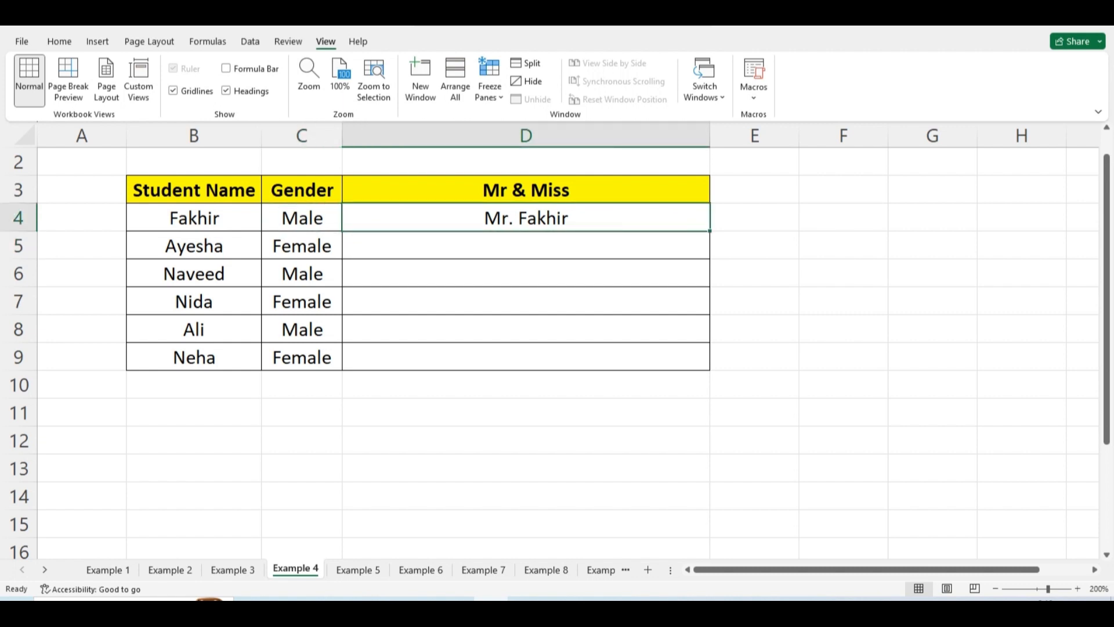
pyautogui.click(526, 218)
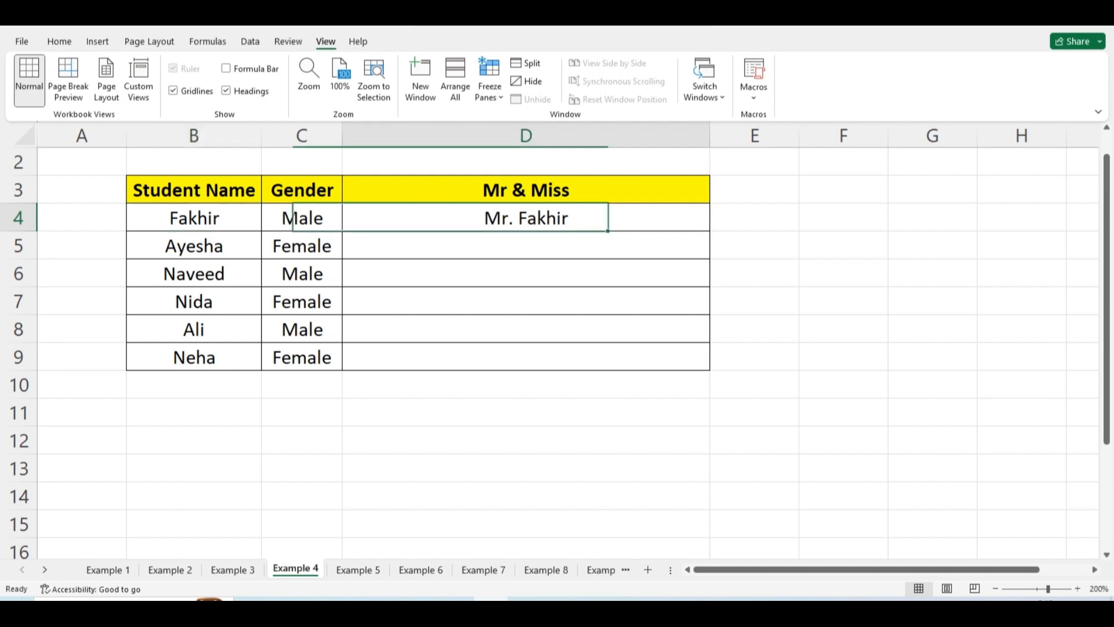
pyautogui.moveTo(709, 230); pyautogui.dragTo(709, 370)
pyautogui.click(525, 246)
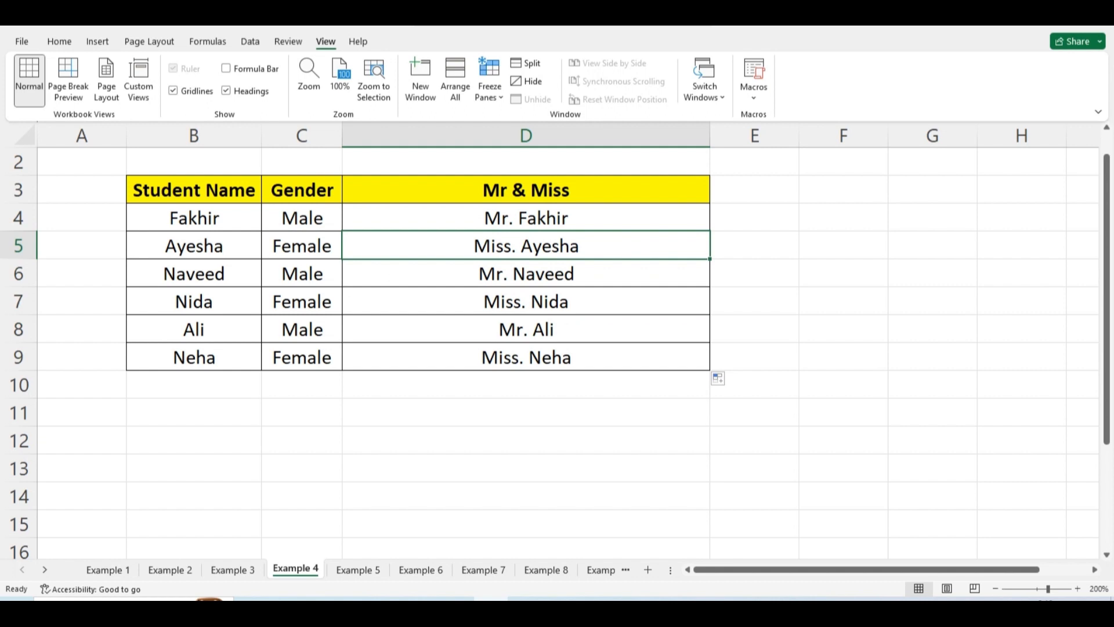
pyautogui.click(526, 274)
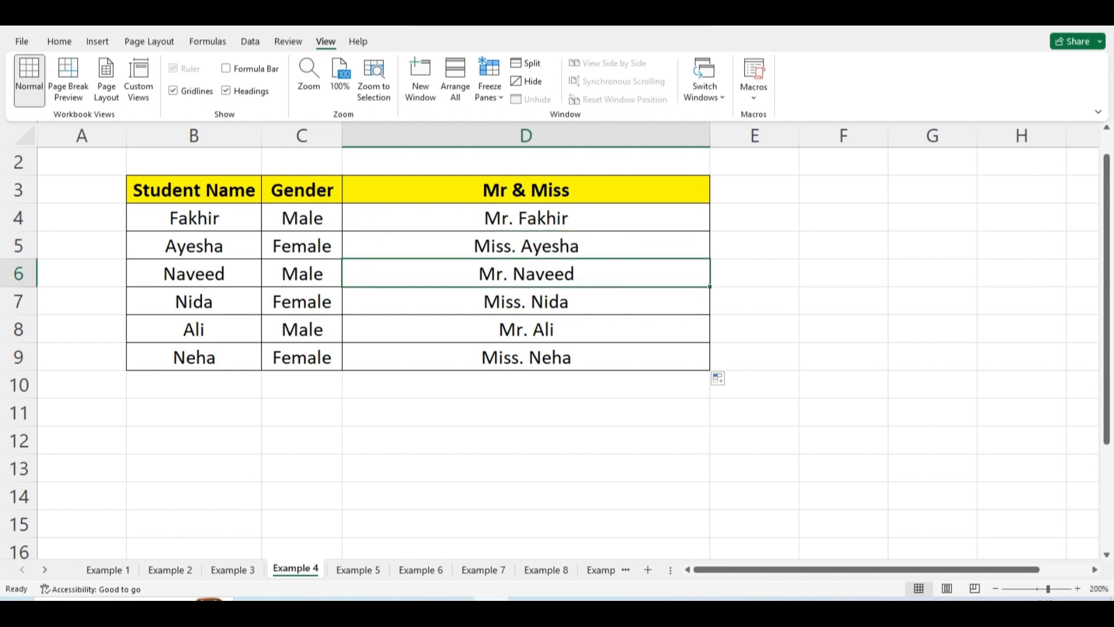
pyautogui.click(526, 385)
pyautogui.click(526, 441)
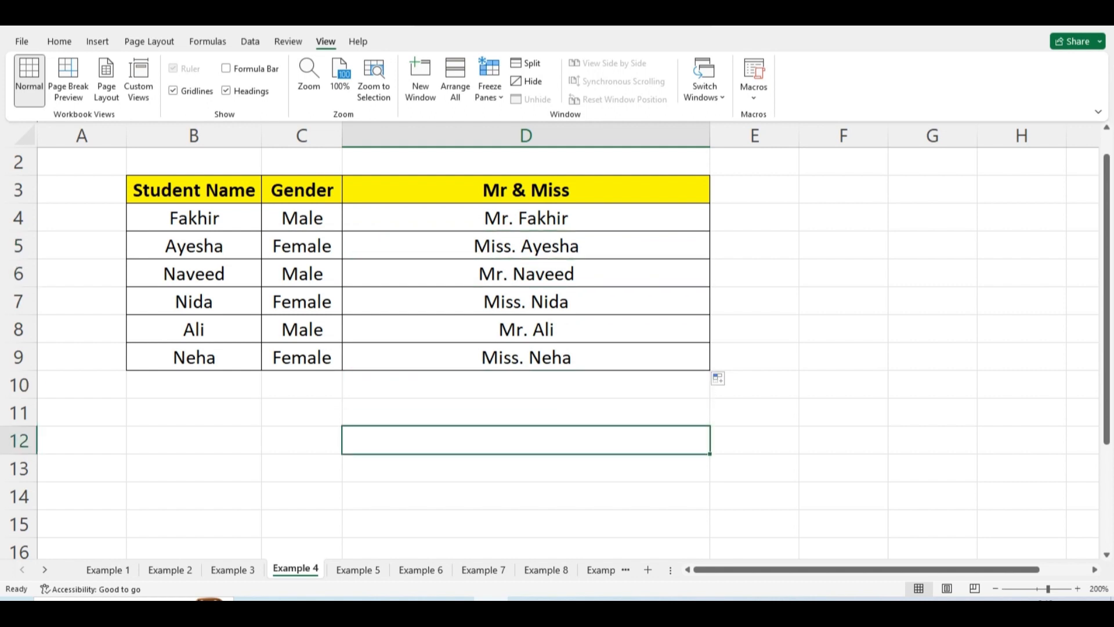
# Step: Open the Example 5 sheet and select the row 4 entries under Password and Confirm Password
pyautogui.click(358, 569)
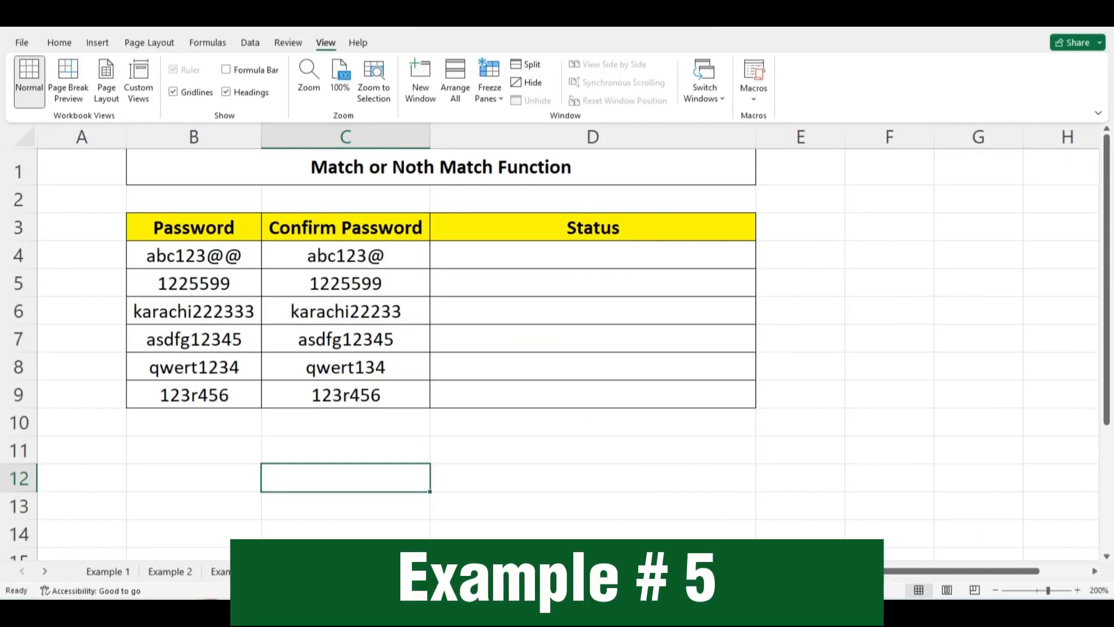
pyautogui.moveTo(194, 227); pyautogui.dragTo(346, 395)
pyautogui.press('Right')
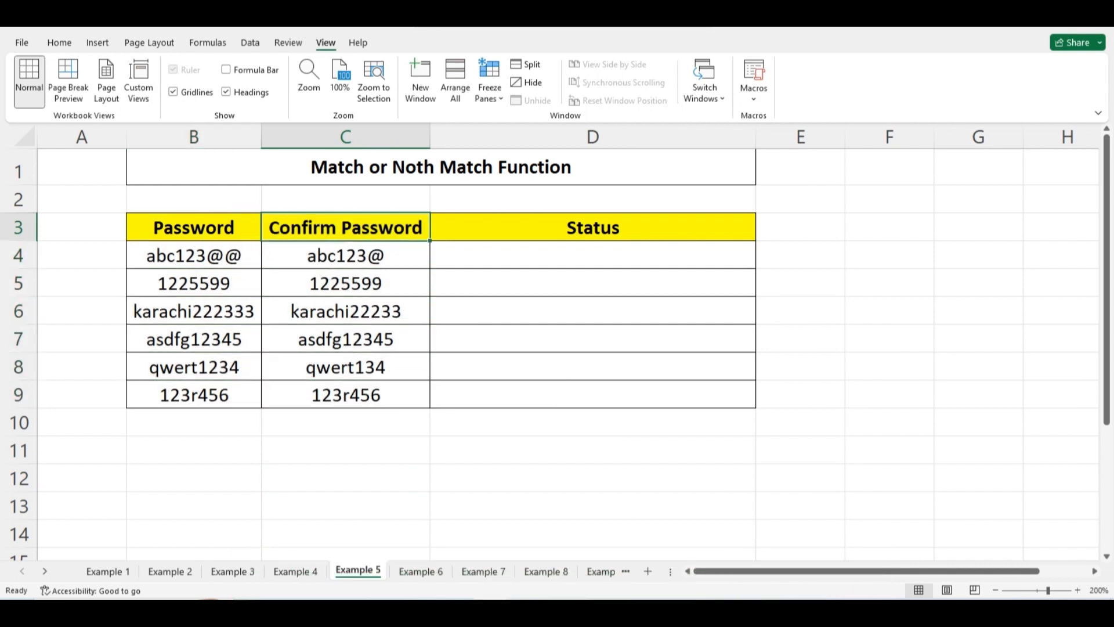
pyautogui.moveTo(194, 256); pyautogui.dragTo(346, 255)
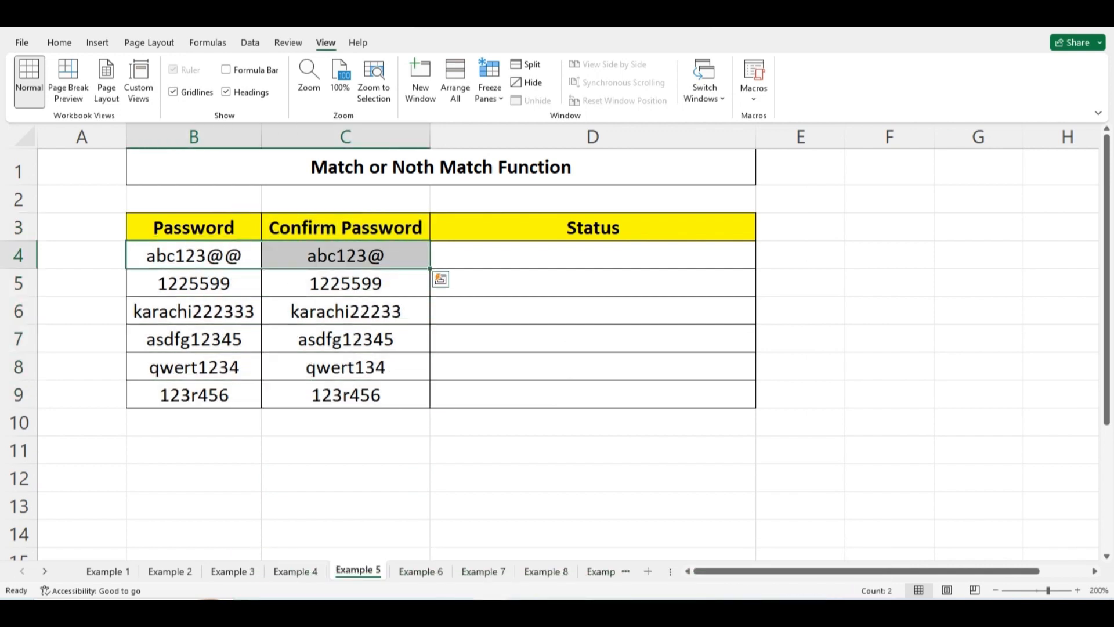
# Step: Begin an IF formula in Status cell D4 with the test C4=B4, comparing the Confirm Password and Password entries
pyautogui.click(592, 255)
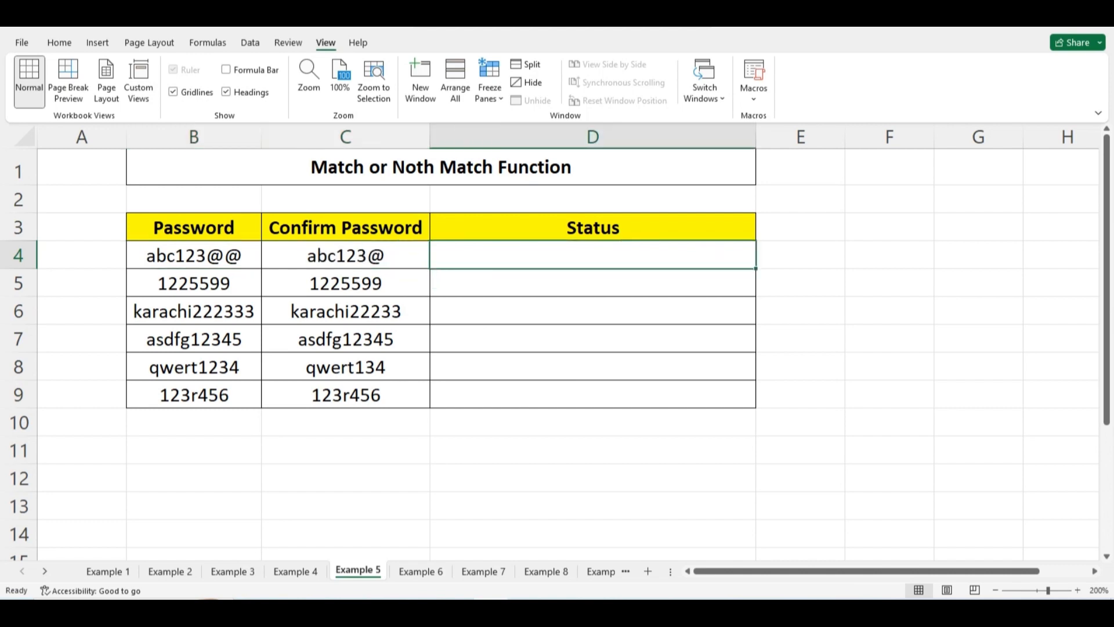
pyautogui.write('=if')
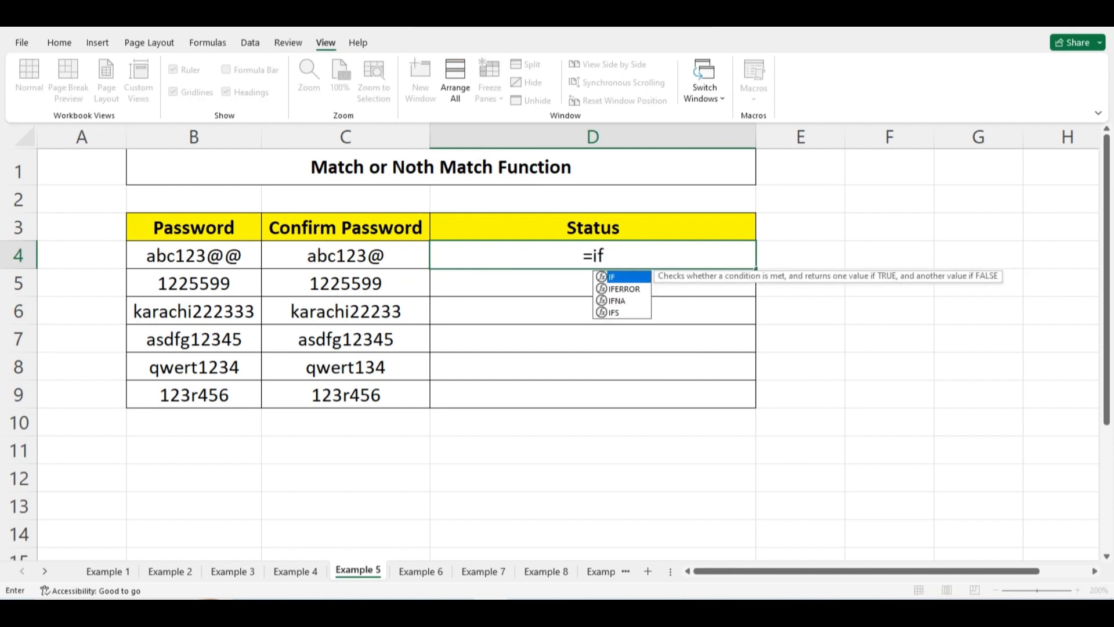
pyautogui.write('(')
pyautogui.press('Left')
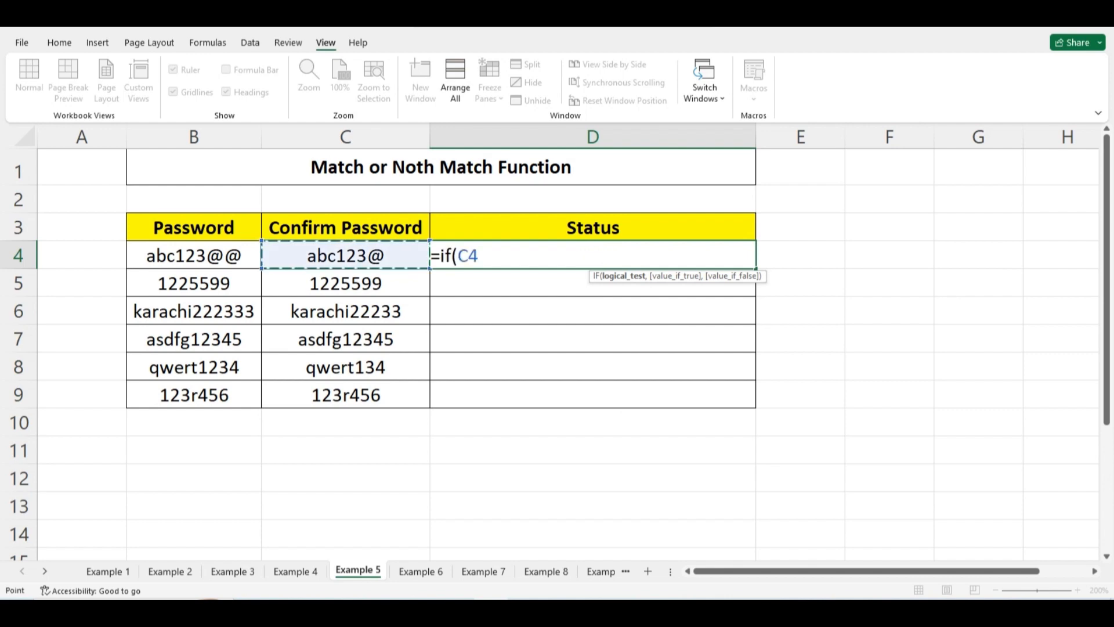
pyautogui.write('=')
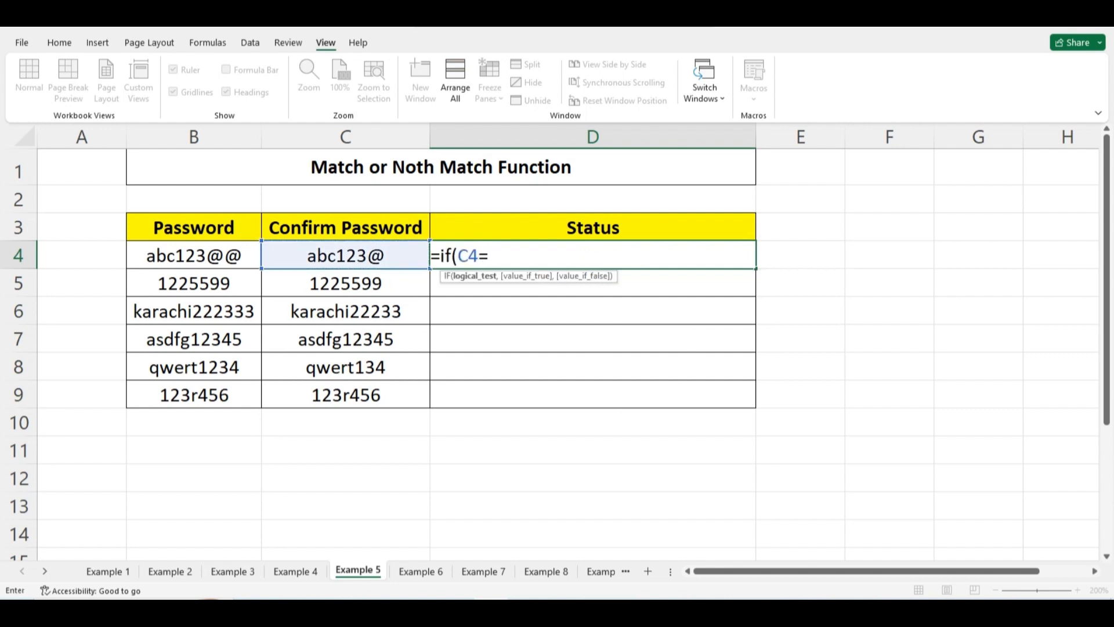
pyautogui.press('Left')
pyautogui.press('Left')
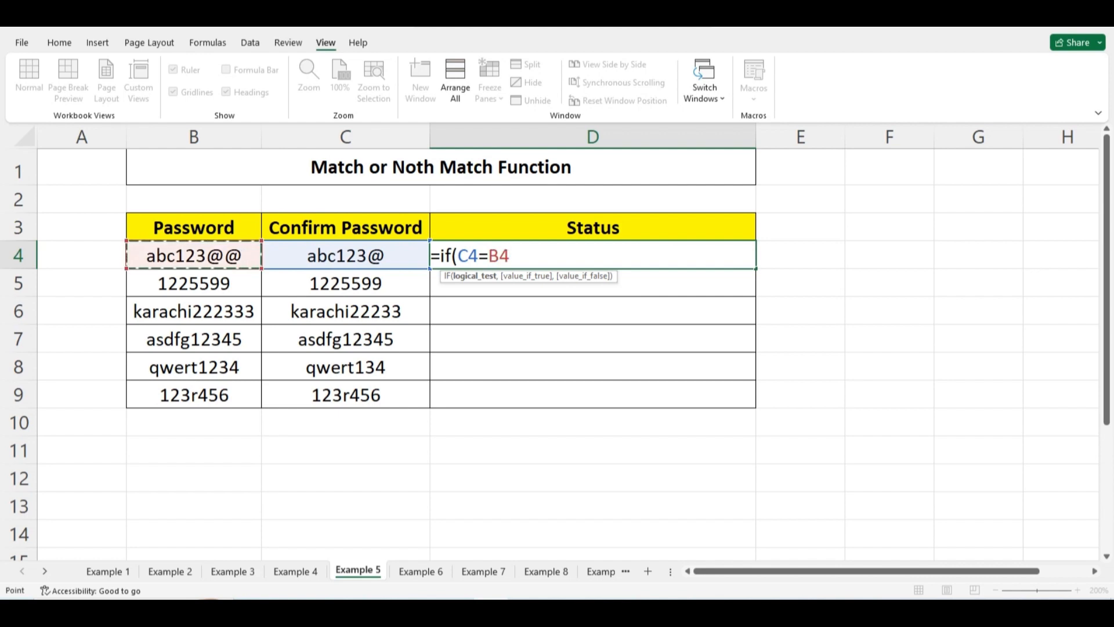
# Step: Complete the Status formula with "Match" as the value if true and "Not Match" as the value if false
pyautogui.write(',')
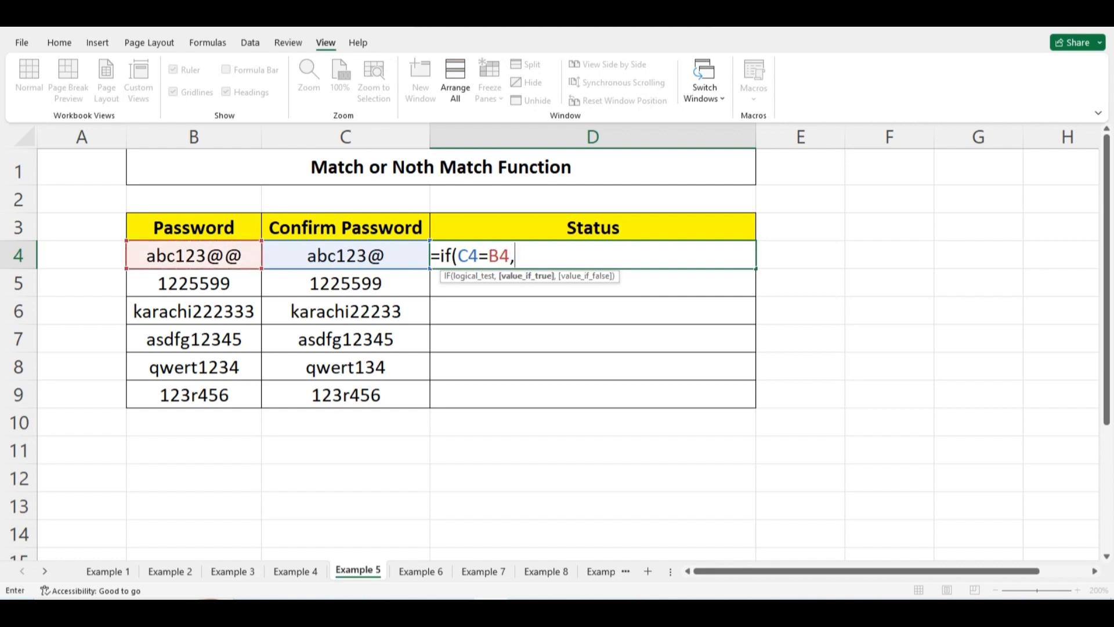
pyautogui.write('"Match"')
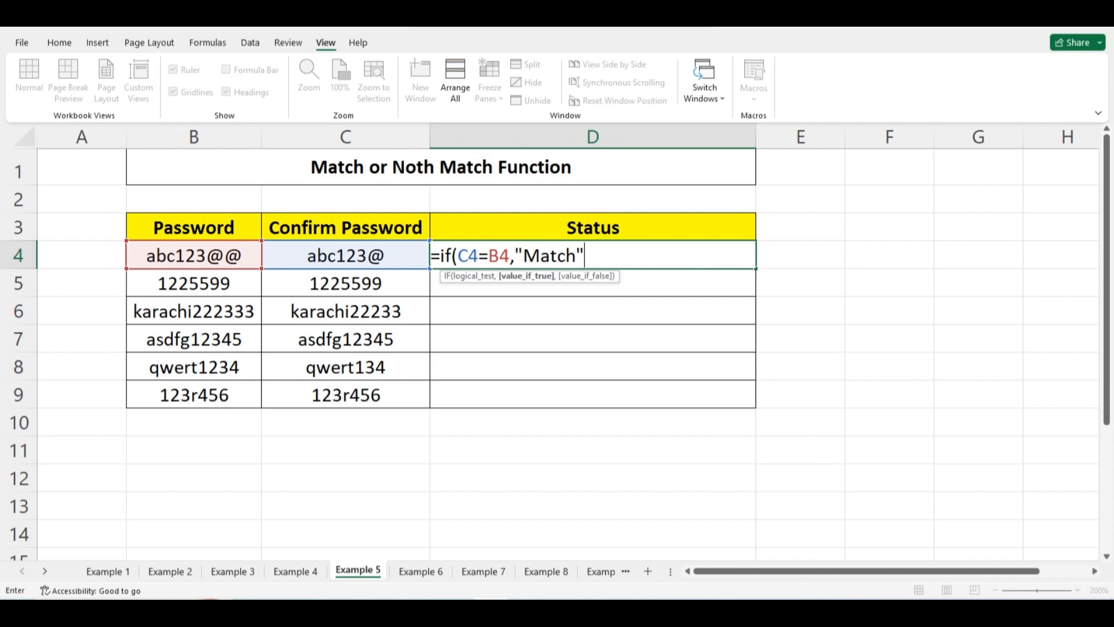
pyautogui.write(',')
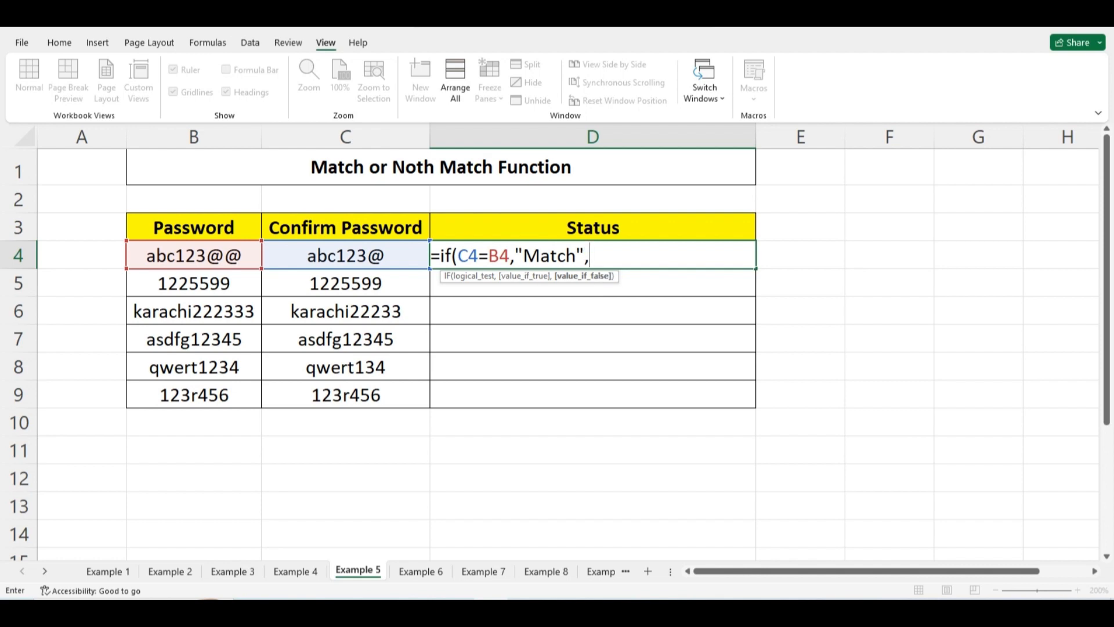
pyautogui.write('"Not Match"')
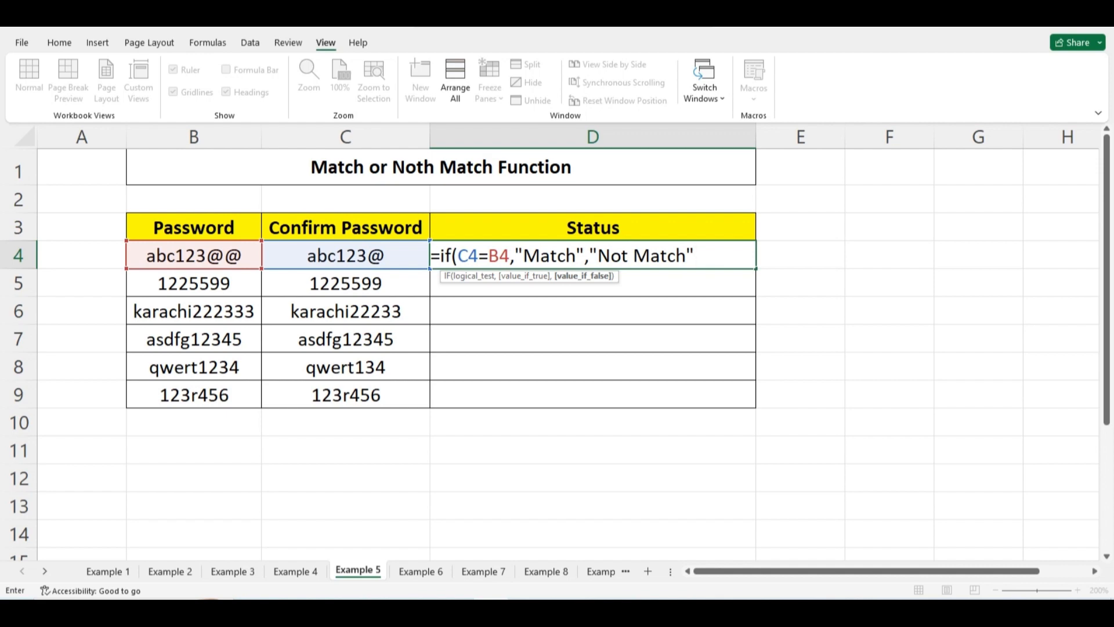
pyautogui.write(')')
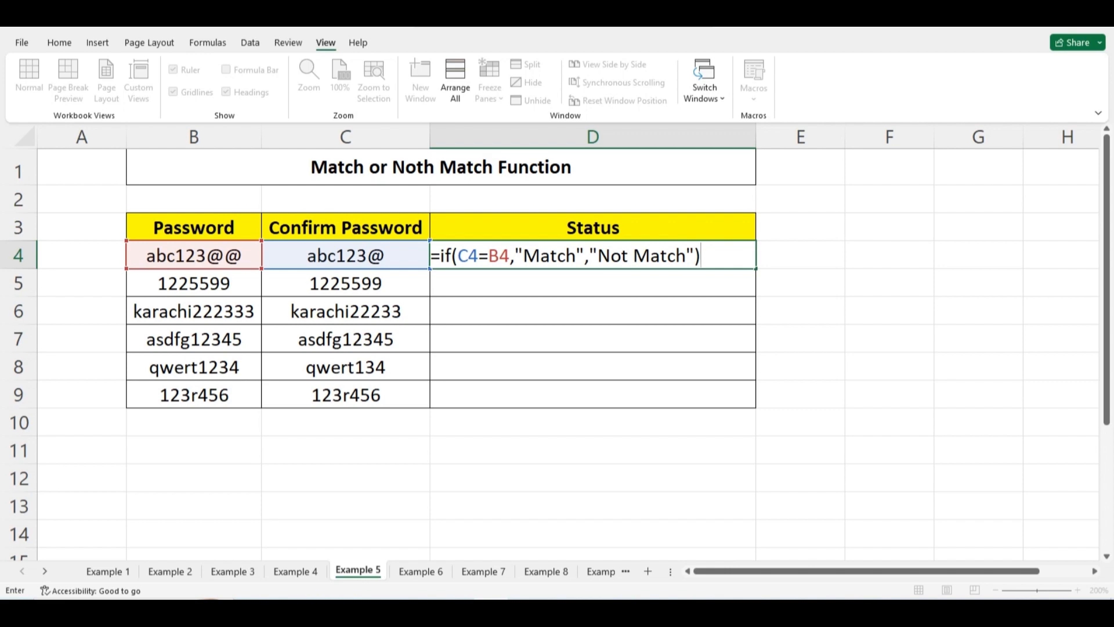
pyautogui.press('Return')
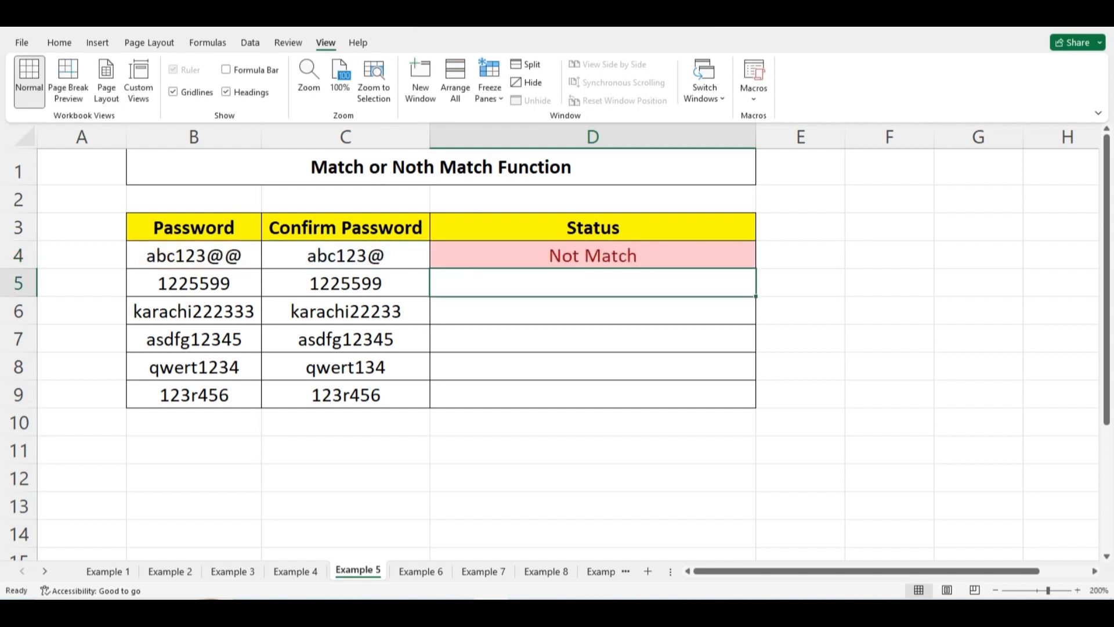
# Step: Fill the Status formula from D4 down to D9 and check the results against the password pairs
pyautogui.click(593, 255)
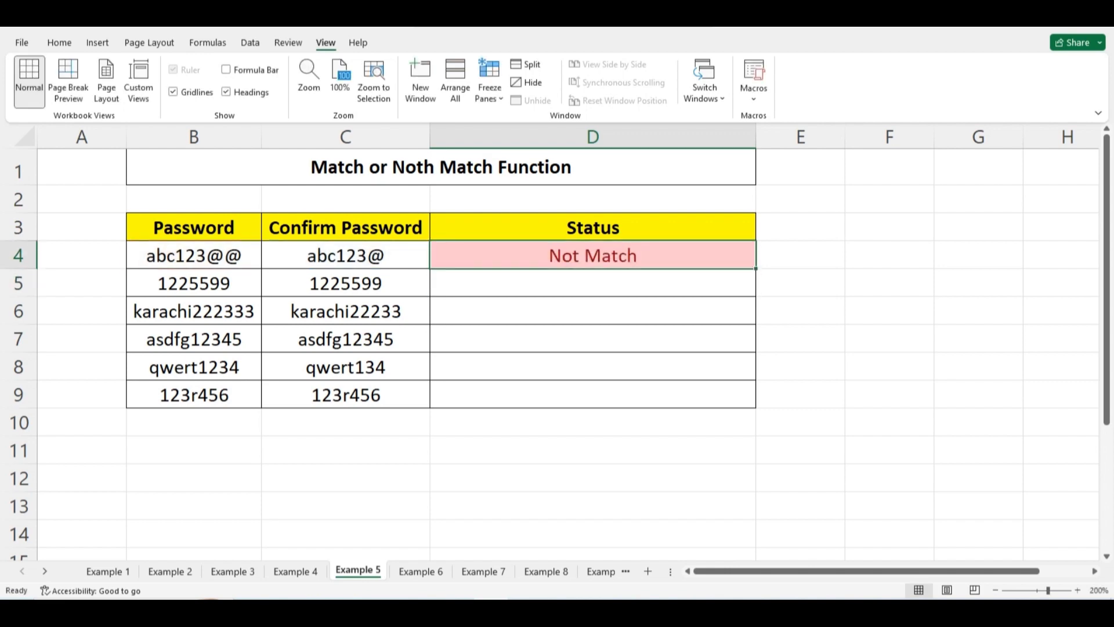
pyautogui.moveTo(756, 268); pyautogui.dragTo(756, 408)
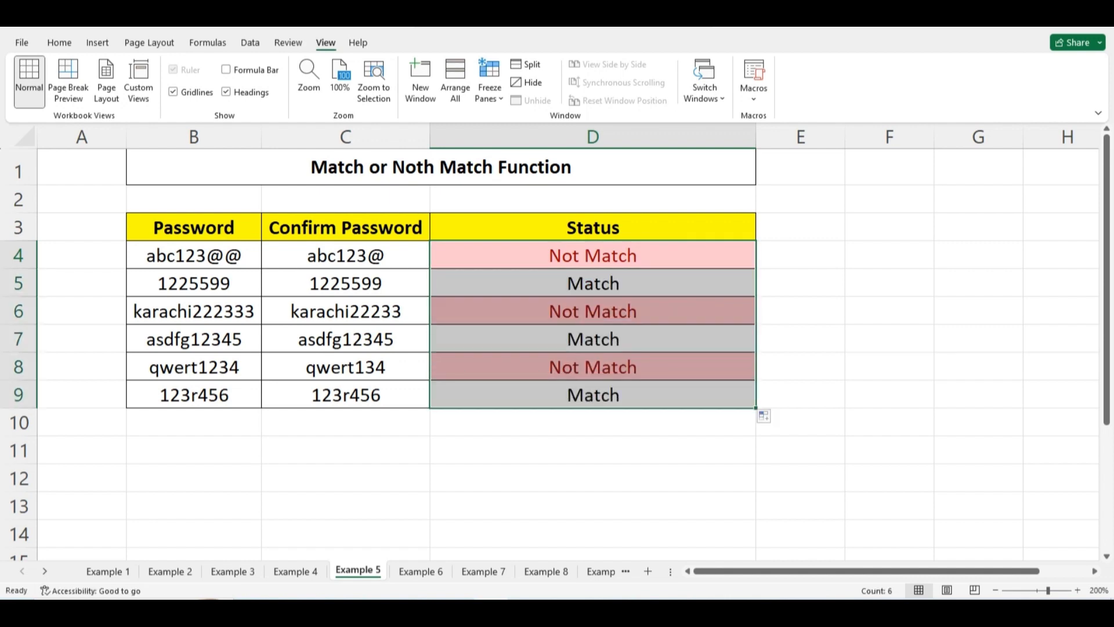
pyautogui.moveTo(194, 283); pyautogui.dragTo(346, 283)
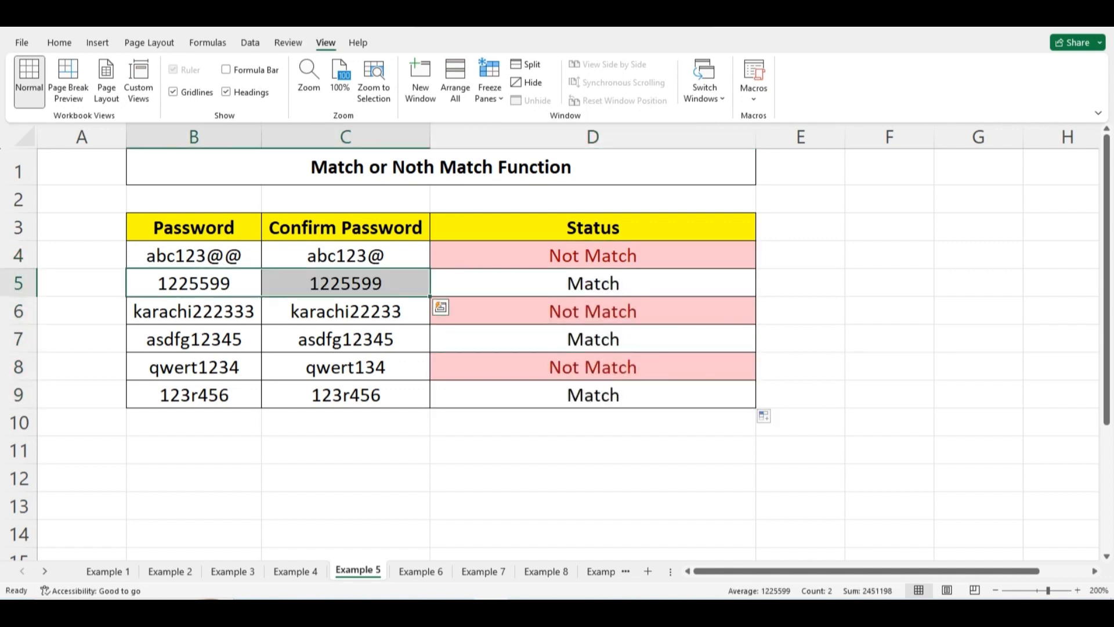
pyautogui.click(593, 283)
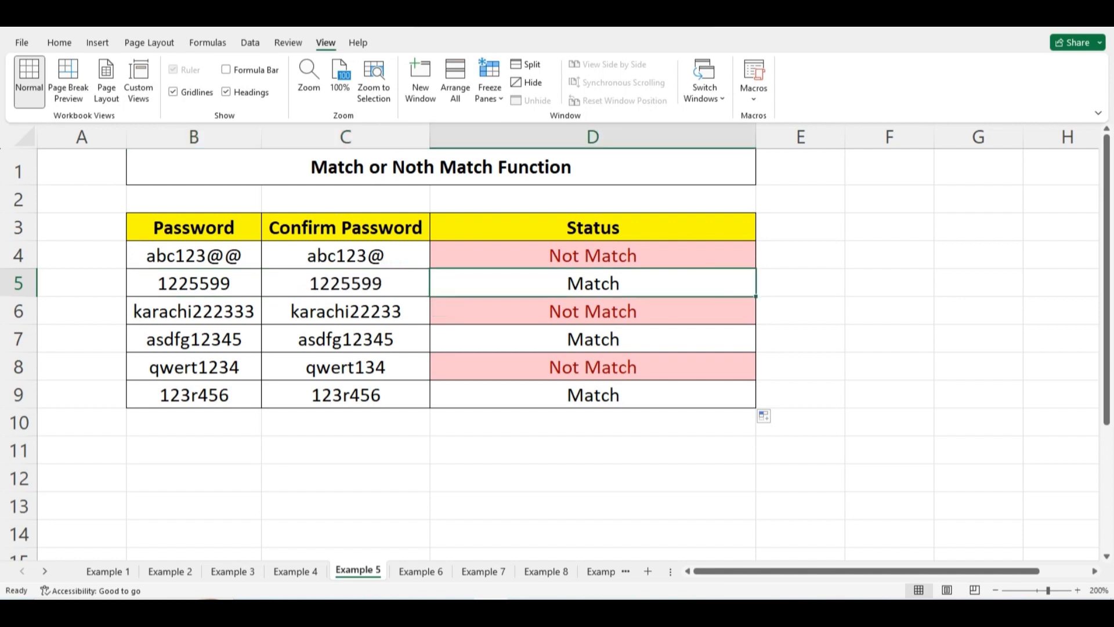
pyautogui.click(592, 312)
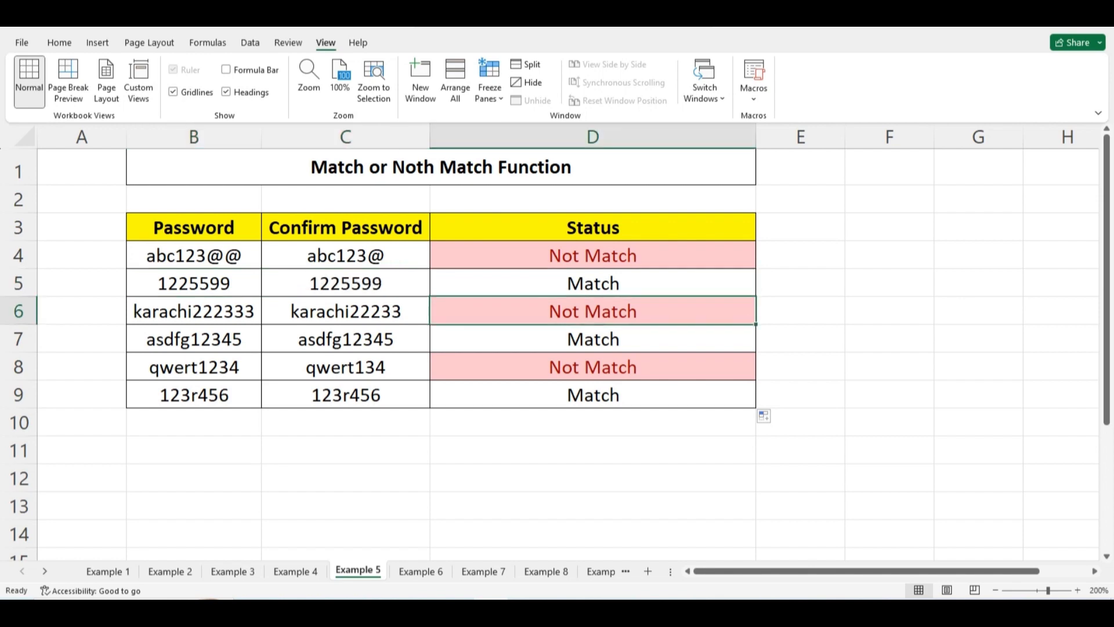
pyautogui.click(592, 451)
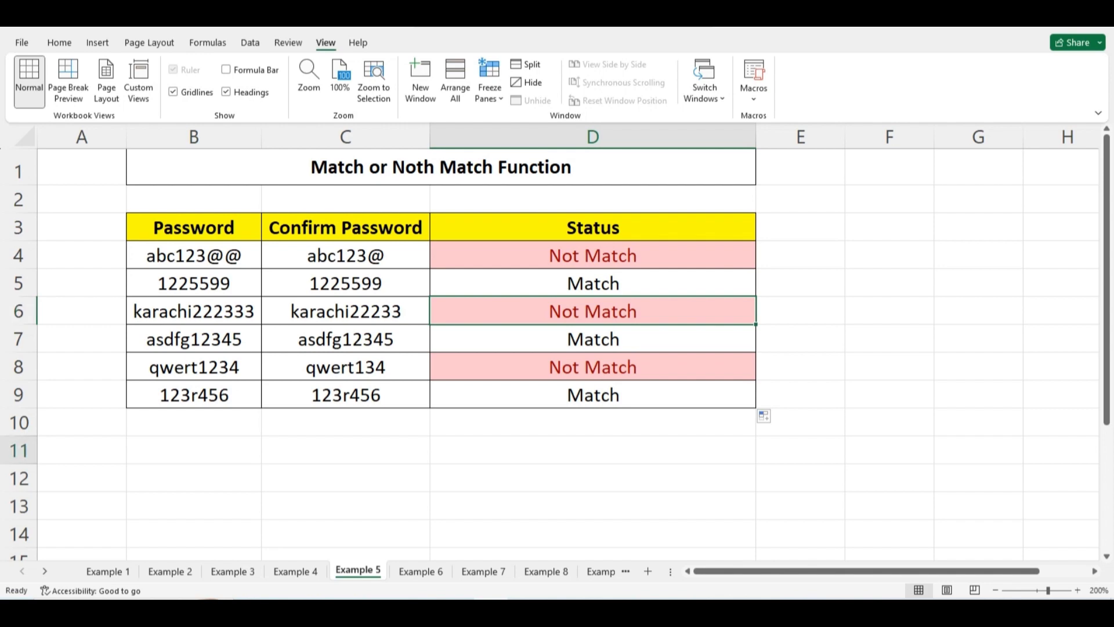
# Step: Open the Example 6 sheet and review the Item and Price columns down to row 9
pyautogui.click(420, 572)
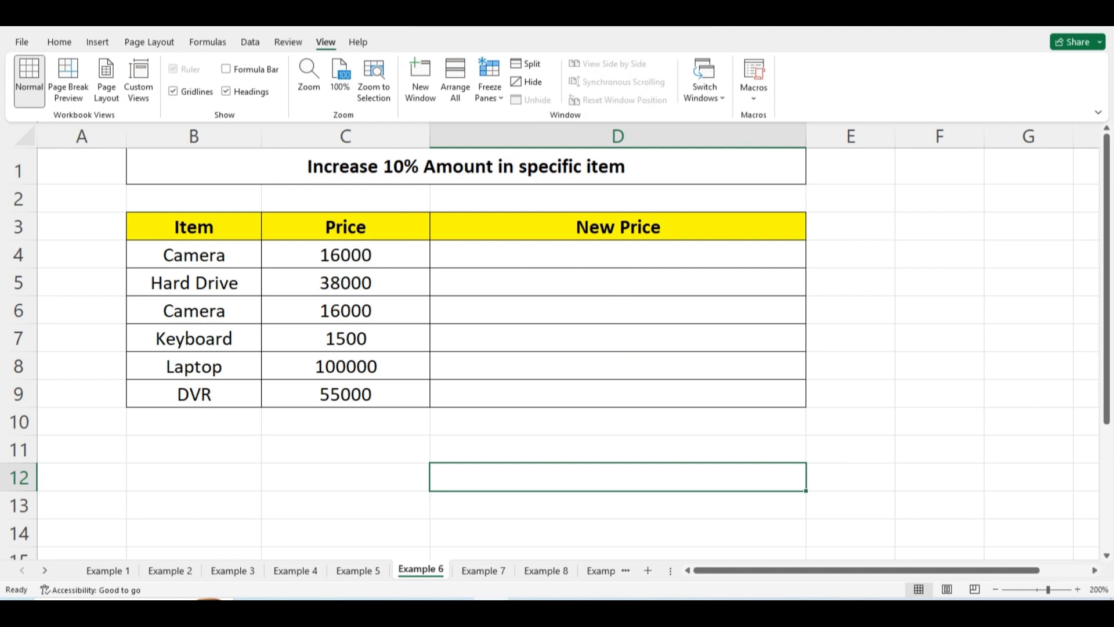
pyautogui.moveTo(194, 227); pyautogui.dragTo(194, 394)
pyautogui.moveTo(346, 227); pyautogui.dragTo(346, 394)
pyautogui.click(618, 421)
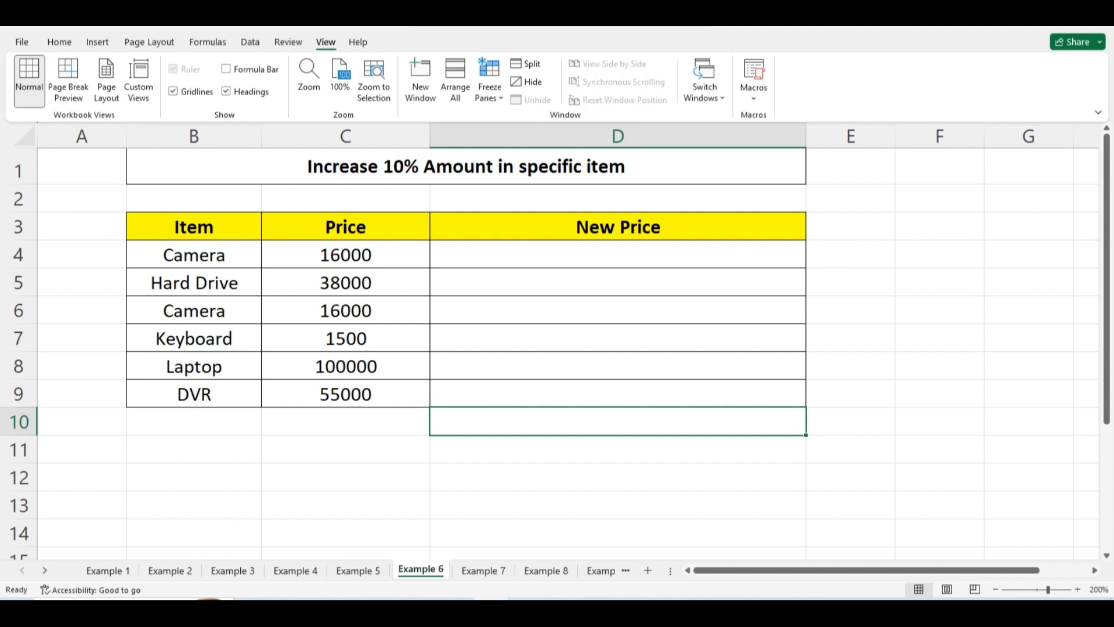
# Step: Begin an IF formula in New Price cell D4 with the test B4="Camera"
pyautogui.click(617, 255)
pyautogui.write('=')
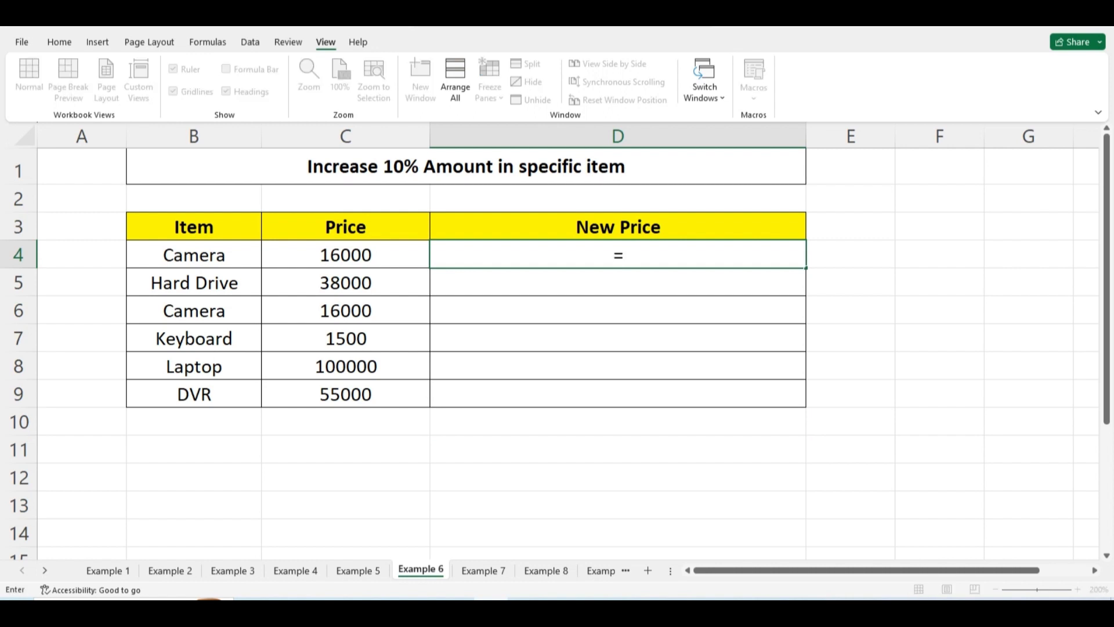
pyautogui.write('if(')
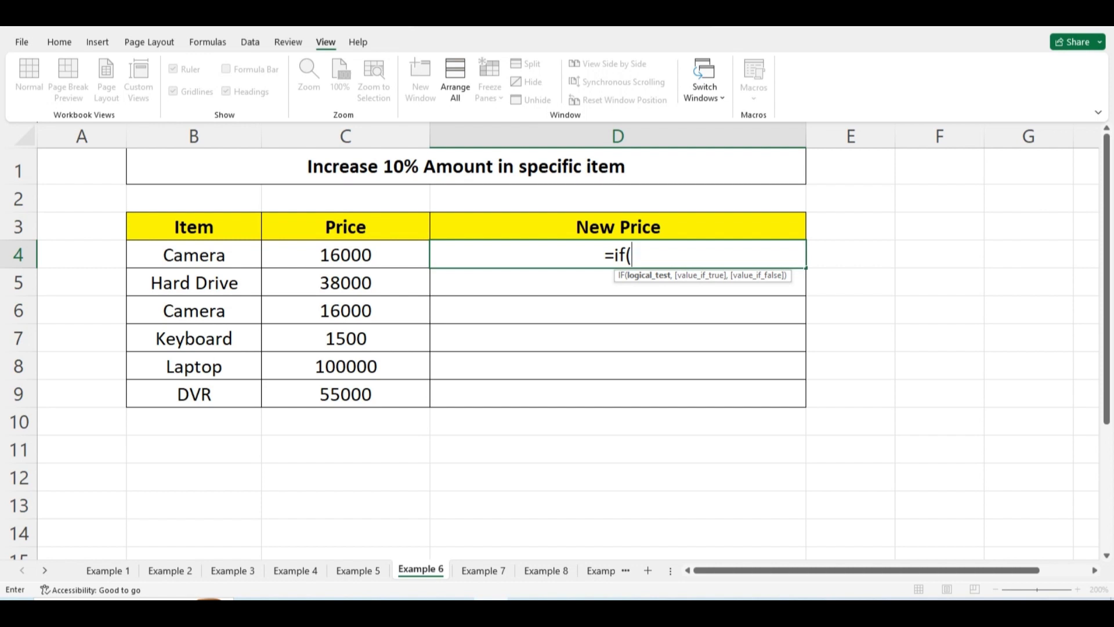
pyautogui.click(194, 255)
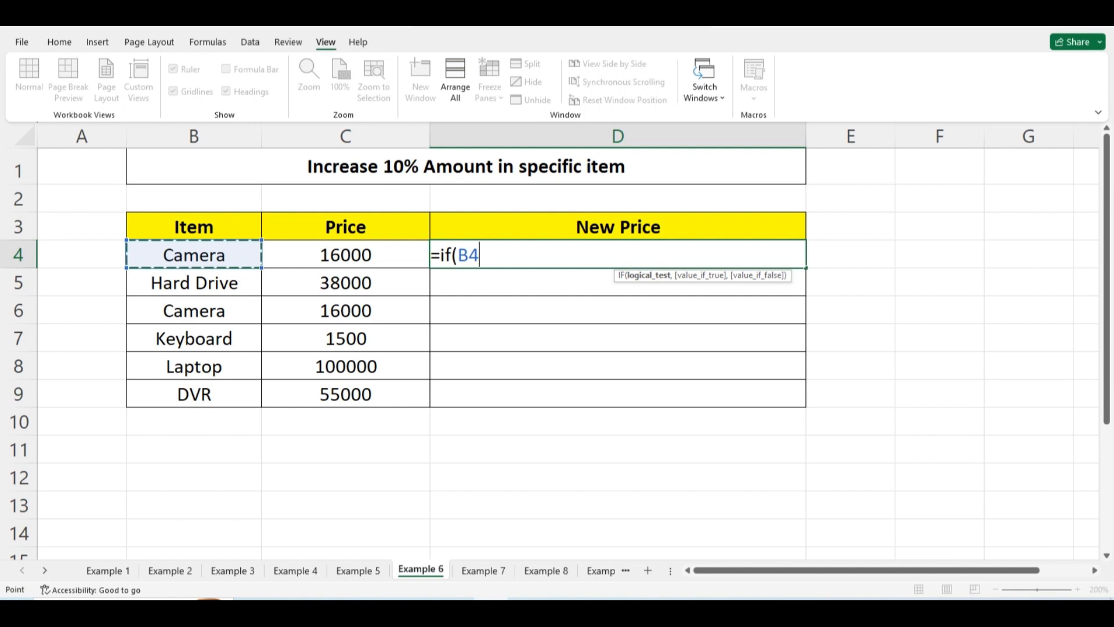
pyautogui.write('=')
pyautogui.write('"Came')
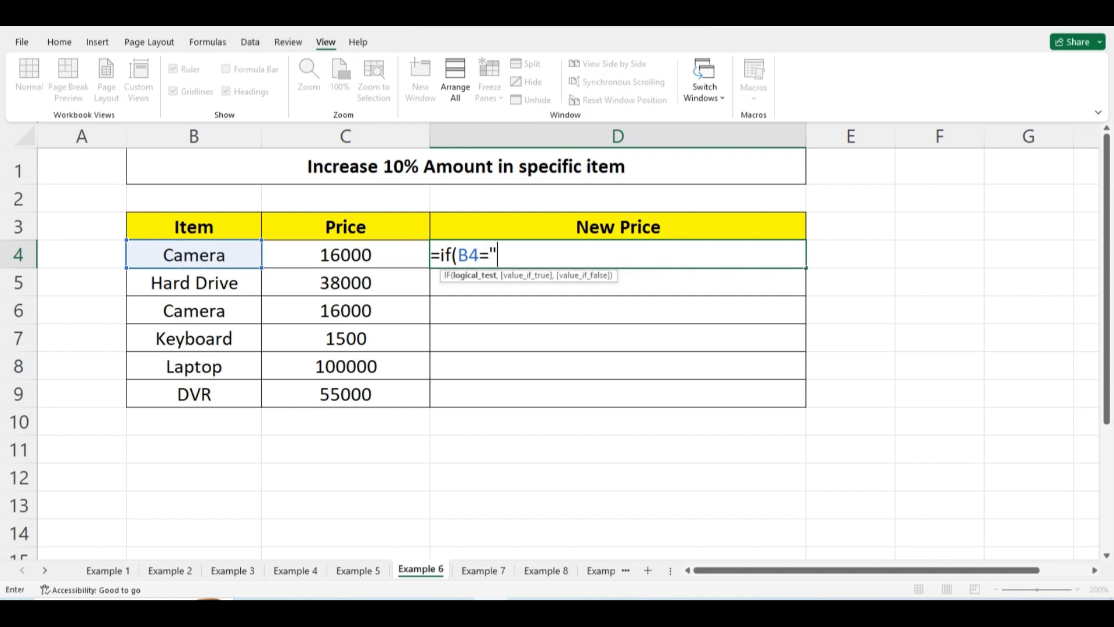
pyautogui.write('ra"')
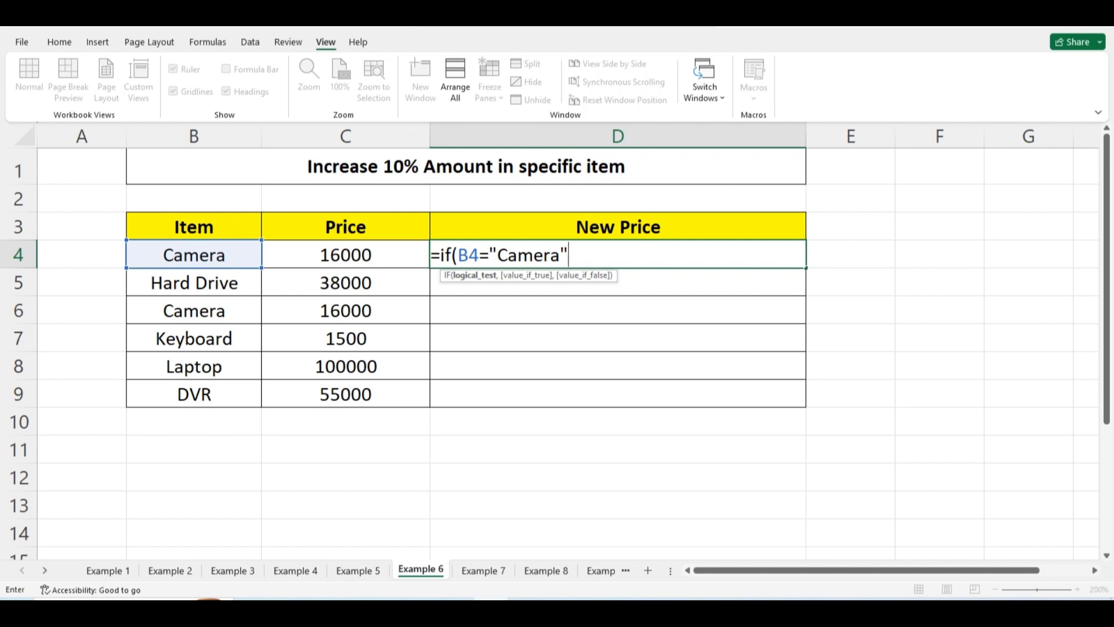
# Step: Complete the New Price formula with C4+C4*10% as the value if true and C4 as the value if false
pyautogui.write(',')
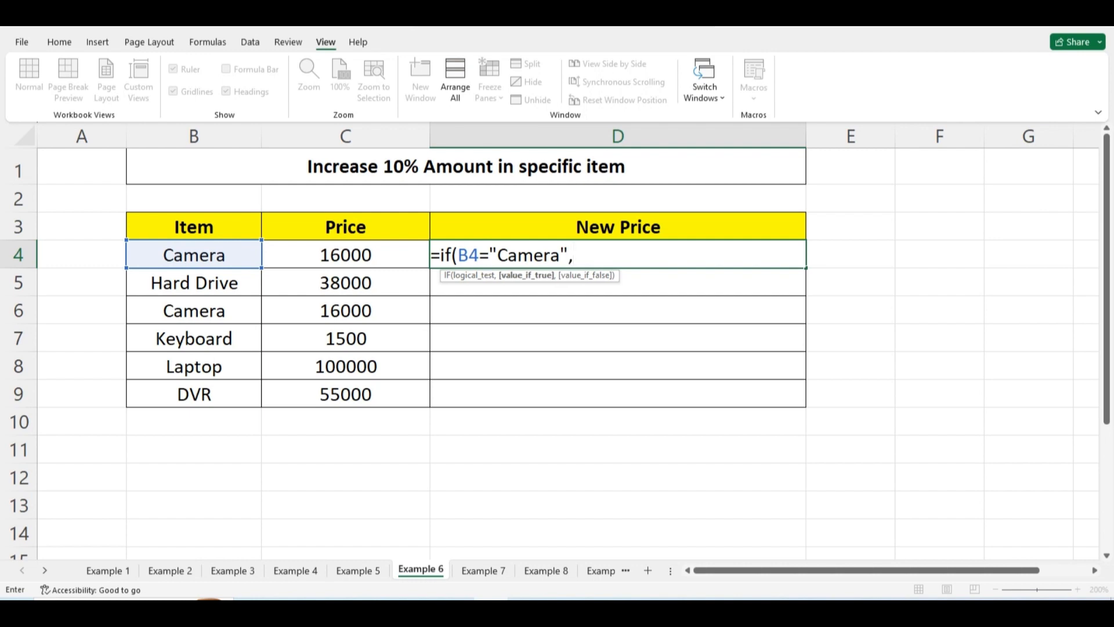
pyautogui.click(346, 255)
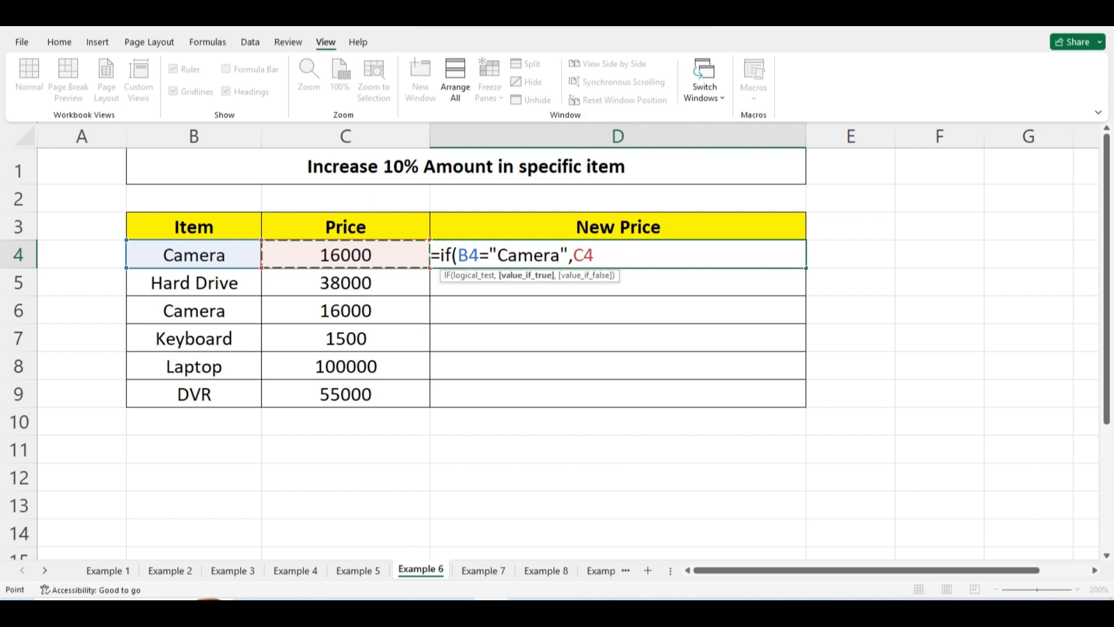
pyautogui.write('+')
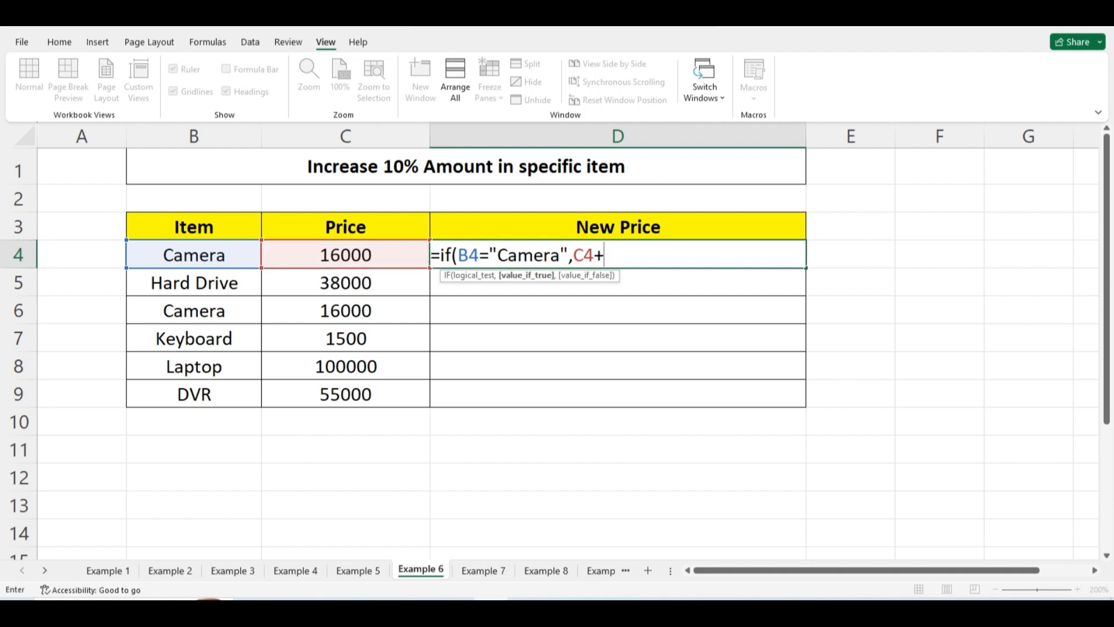
pyautogui.press('Left')
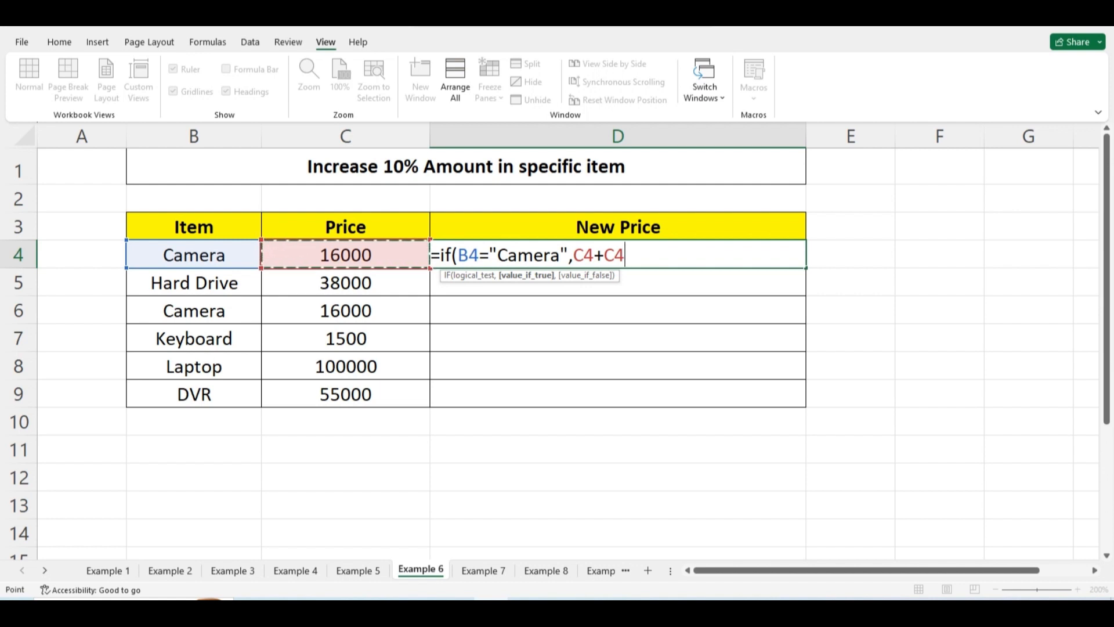
pyautogui.write('*')
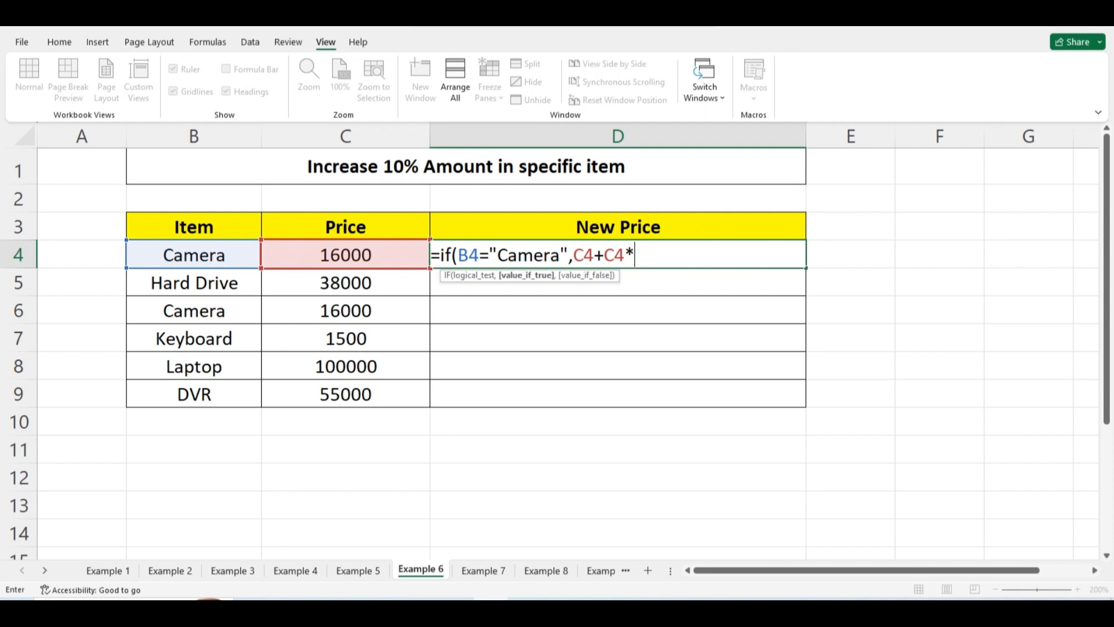
pyautogui.write('10%,')
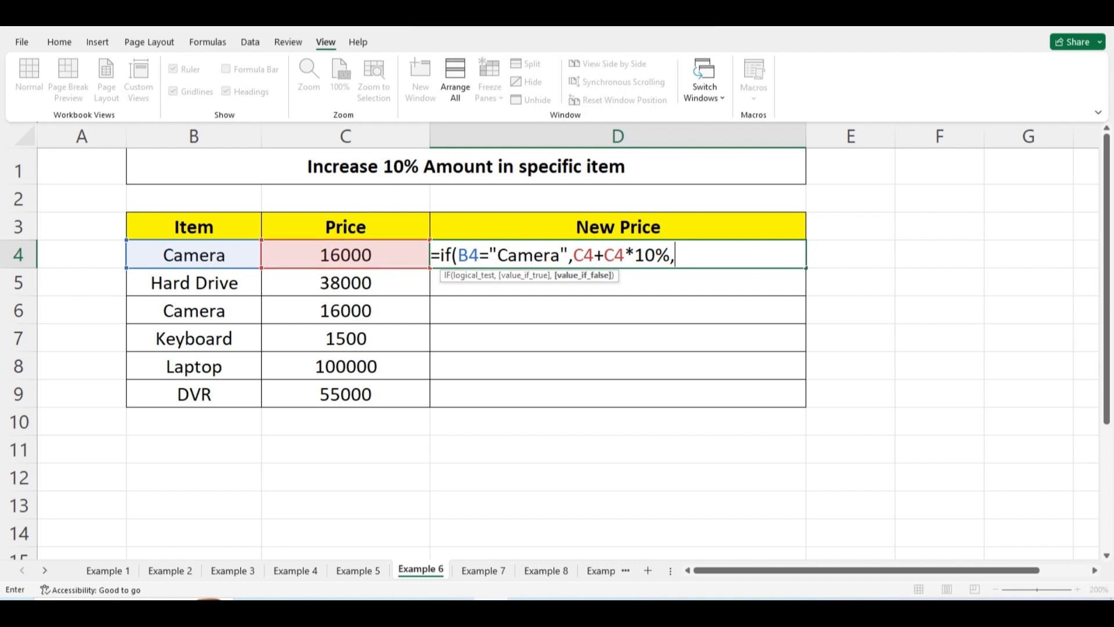
pyautogui.press('Left')
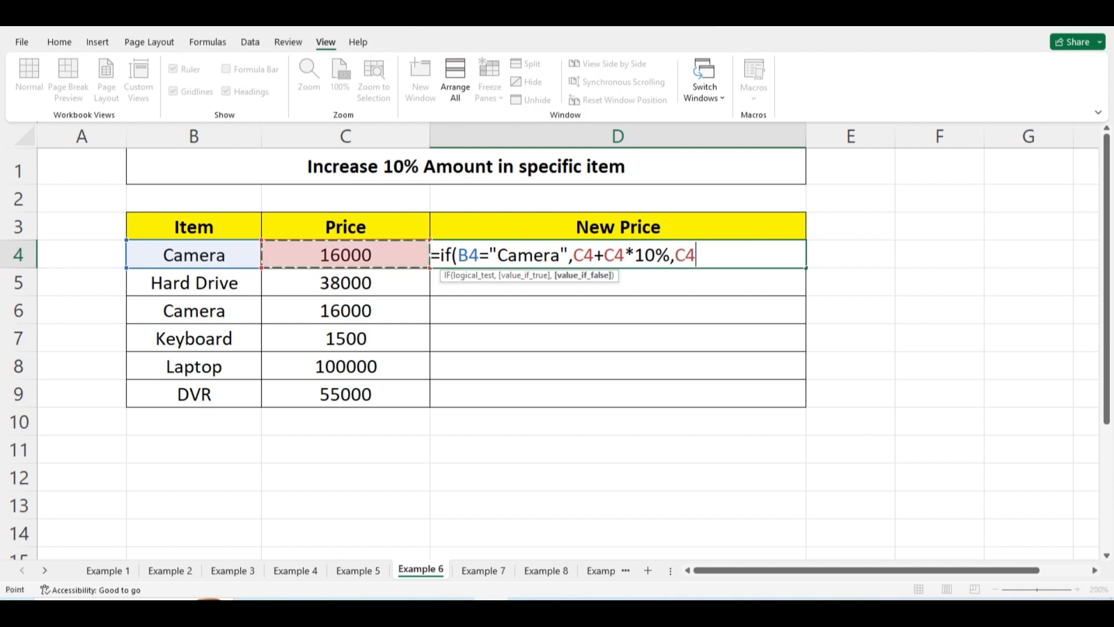
pyautogui.write(')')
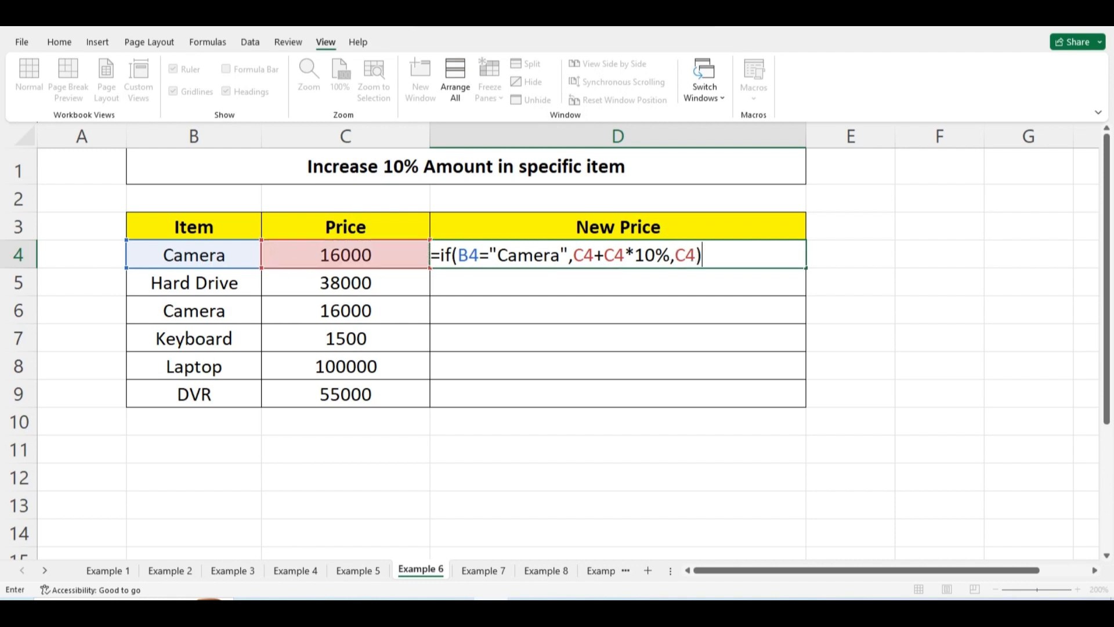
pyautogui.press('Return')
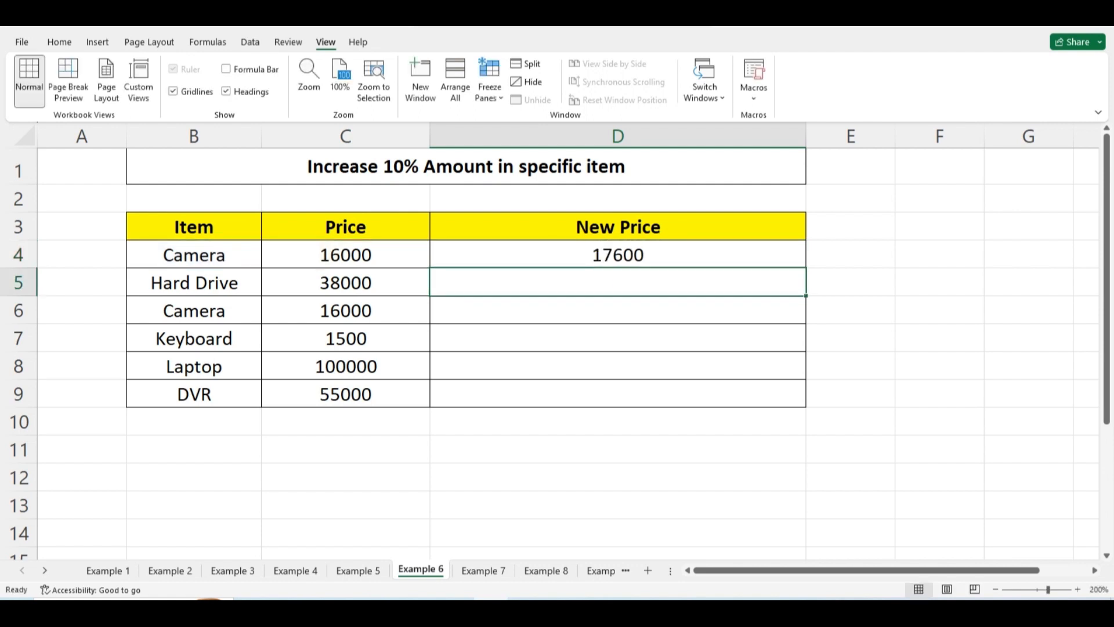
# Step: Compare the row 4 price with its new price and fill the formula from D4 down to D9
pyautogui.click(346, 254)
pyautogui.click(618, 255)
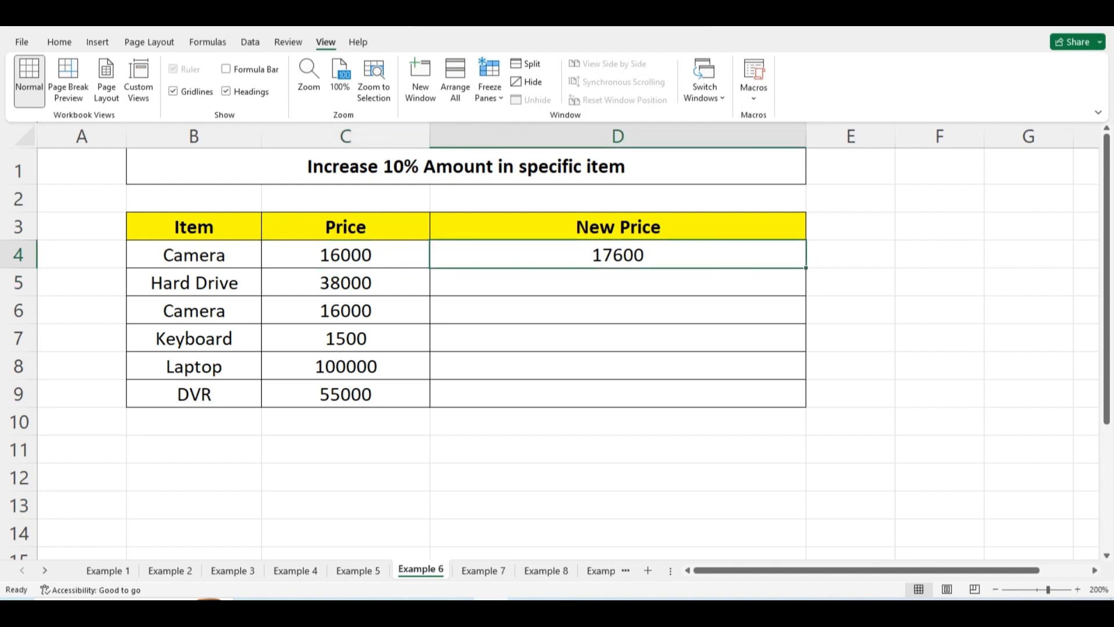
pyautogui.moveTo(806, 268); pyautogui.dragTo(806, 397)
pyautogui.click(618, 450)
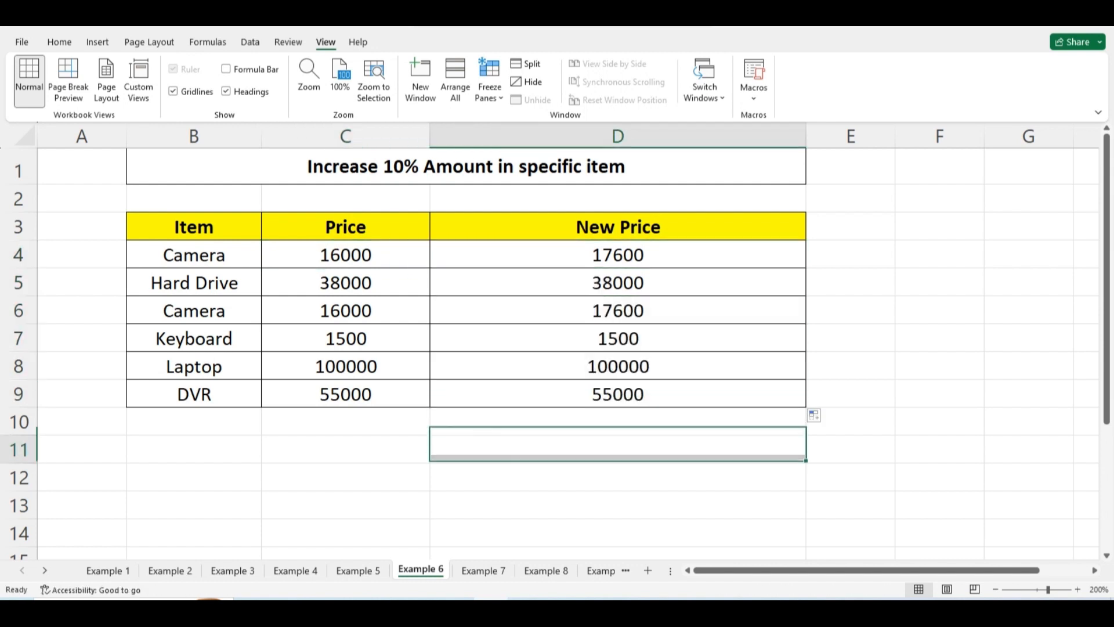
# Step: Compare the Hard Drive and Camera items in rows 5 and 6 with their new prices
pyautogui.click(194, 282)
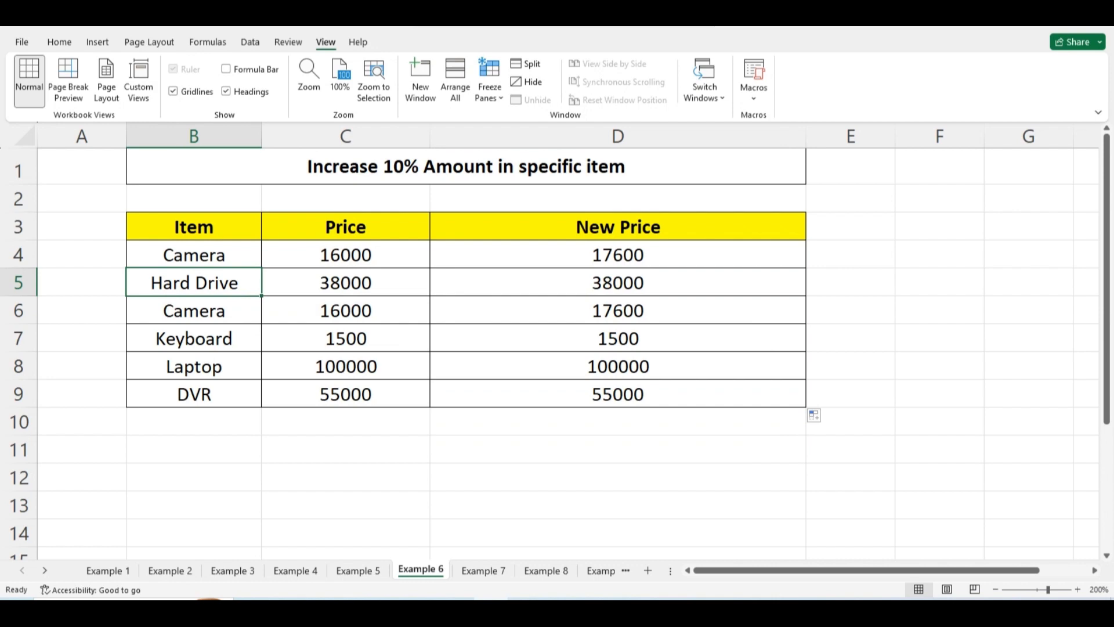
pyautogui.click(617, 282)
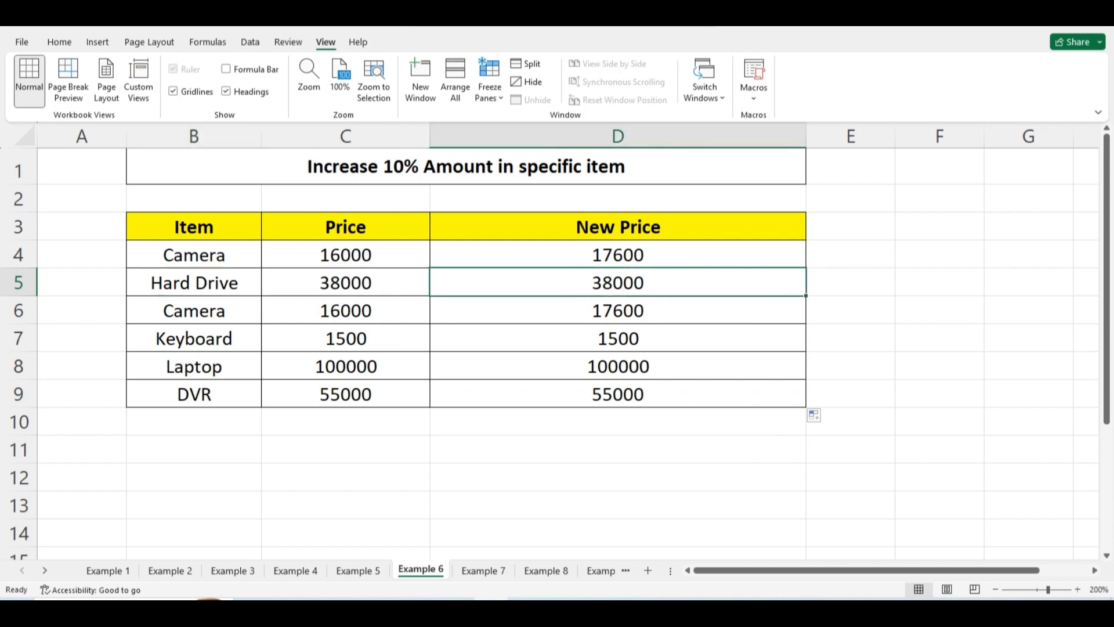
pyautogui.click(193, 310)
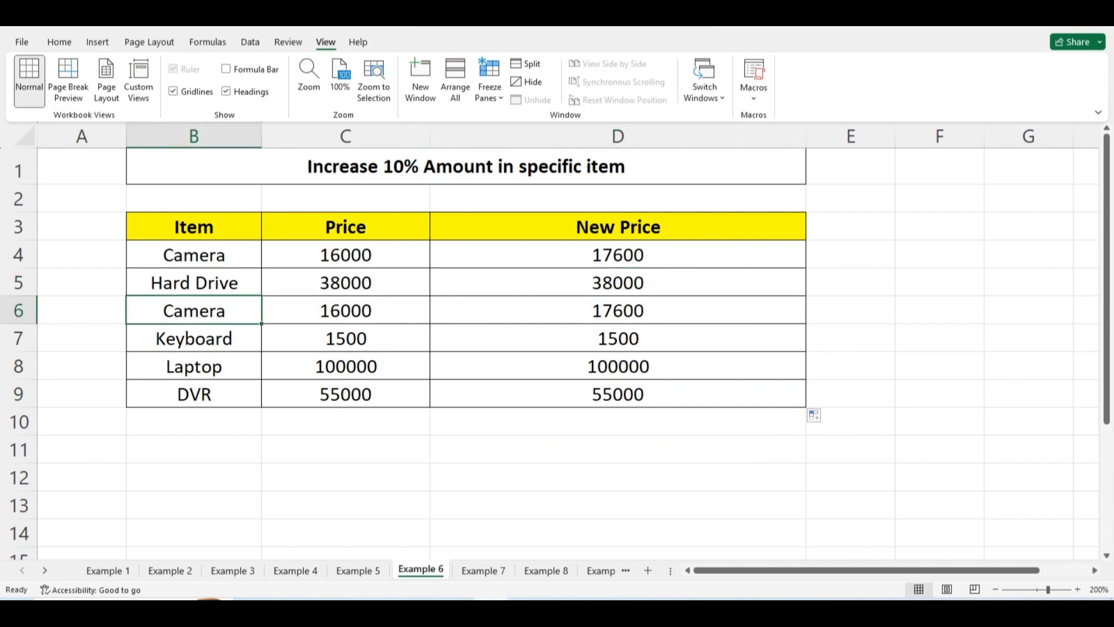
pyautogui.press('Right')
pyautogui.press('Right')
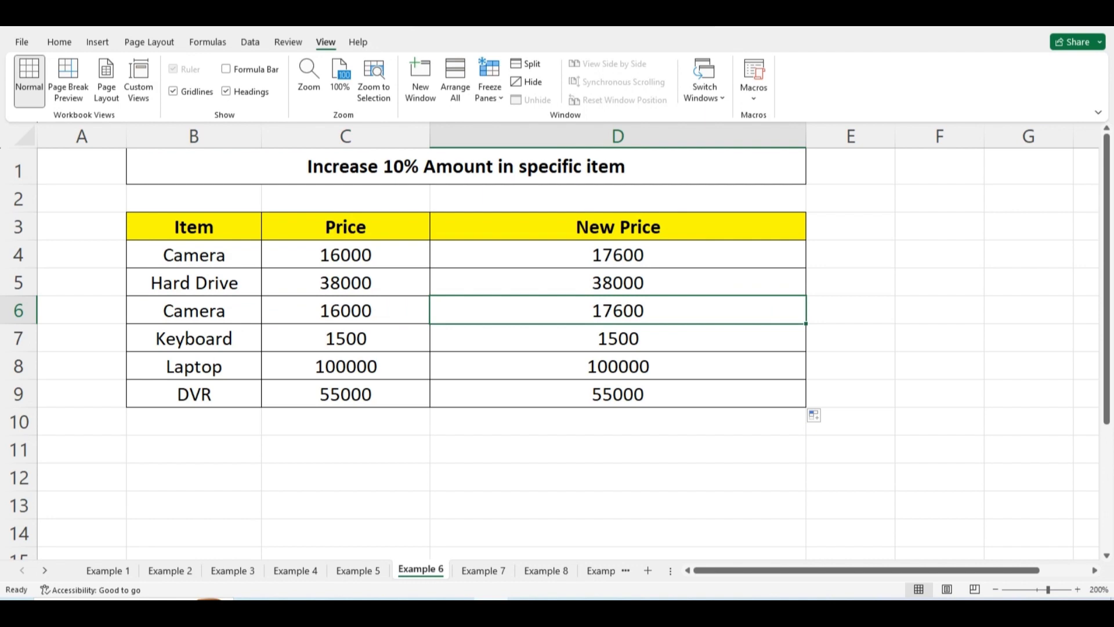
pyautogui.click(618, 449)
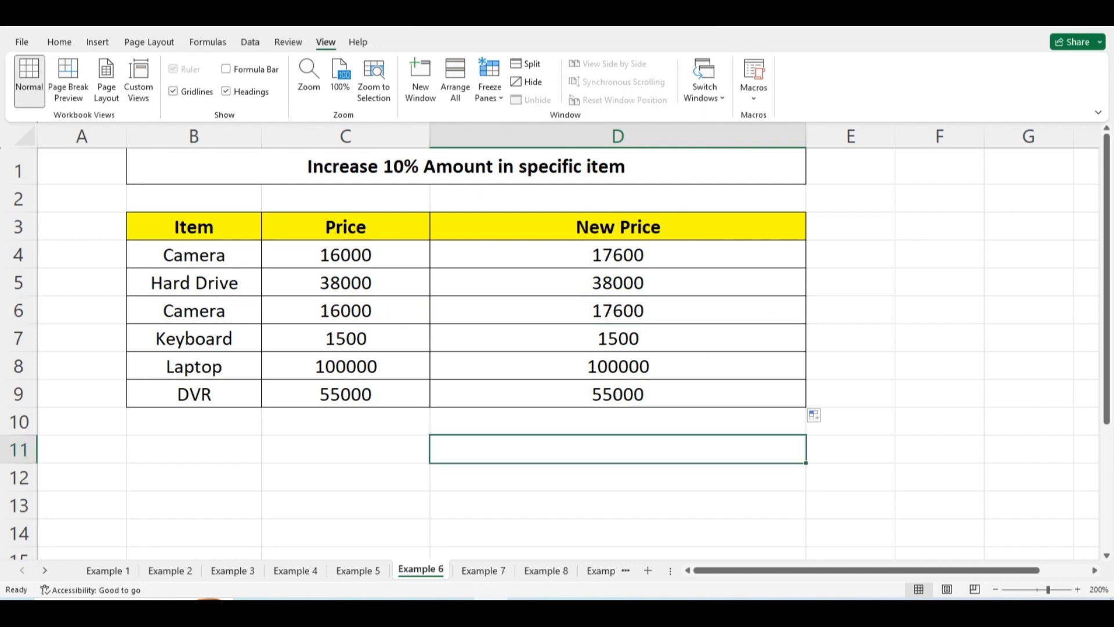
# Step: Open the Example 7 sheet and review the increment amounts for each designation in C10 to C12
pyautogui.click(484, 571)
pyautogui.click(564, 478)
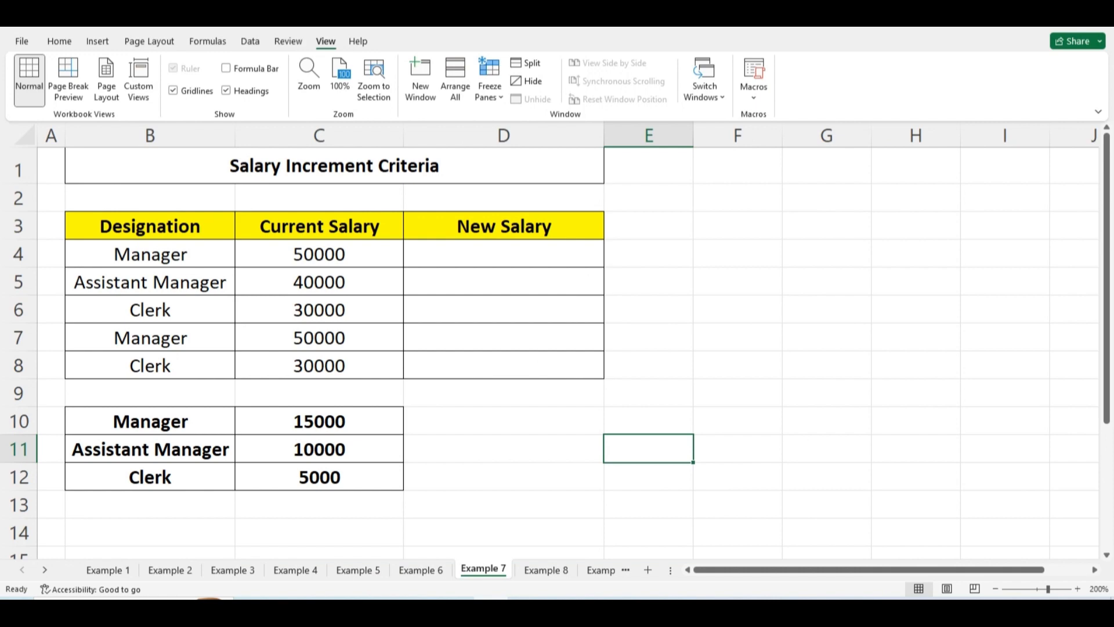
pyautogui.click(319, 421)
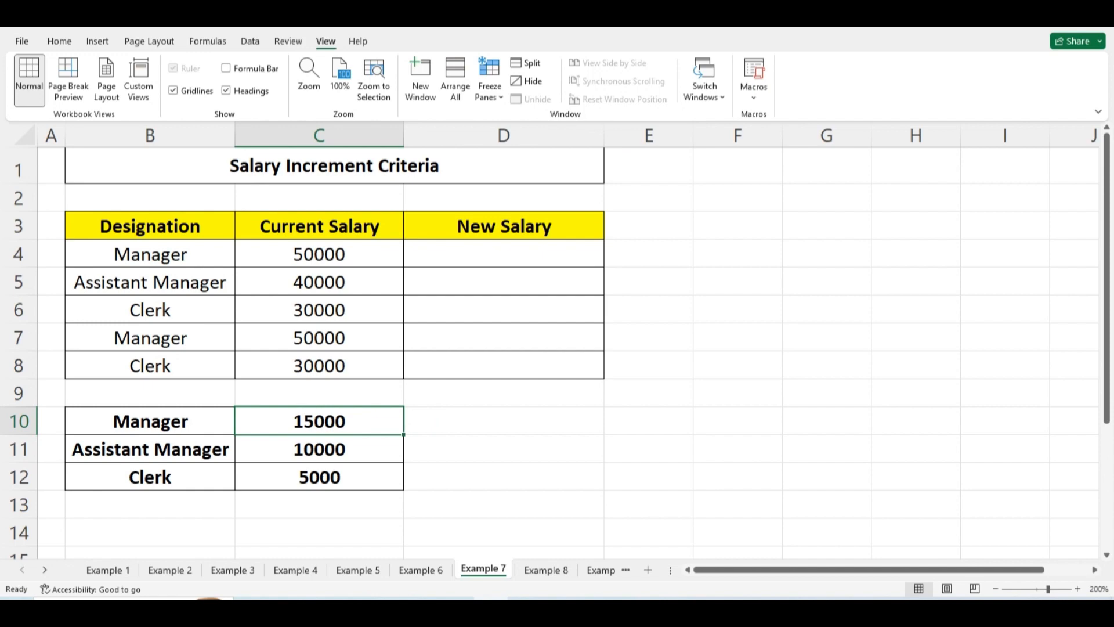
pyautogui.click(319, 449)
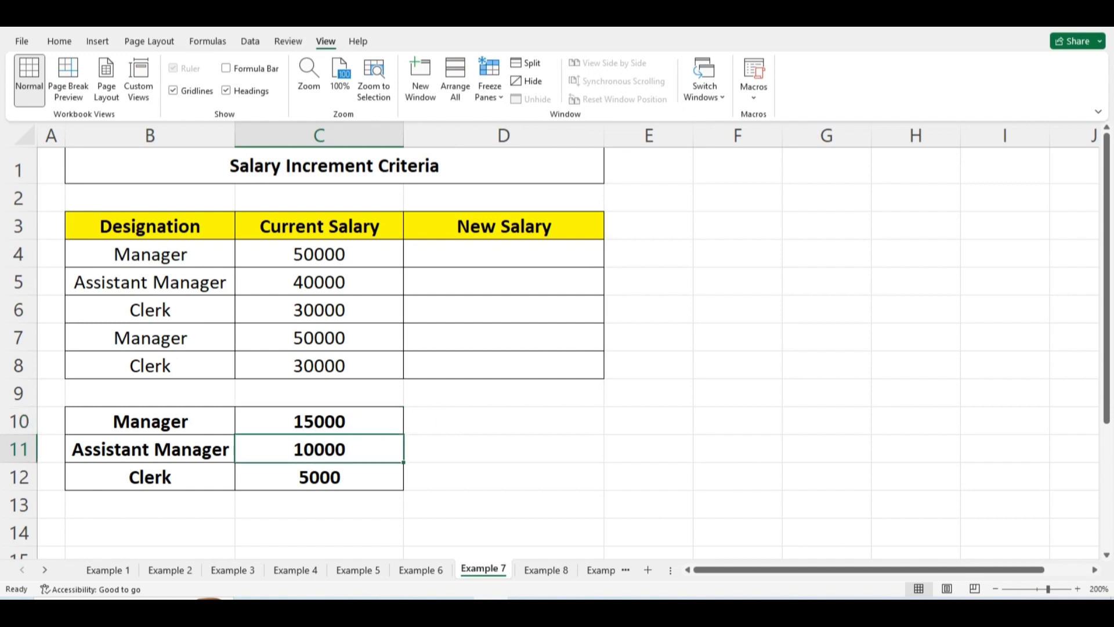
pyautogui.click(319, 477)
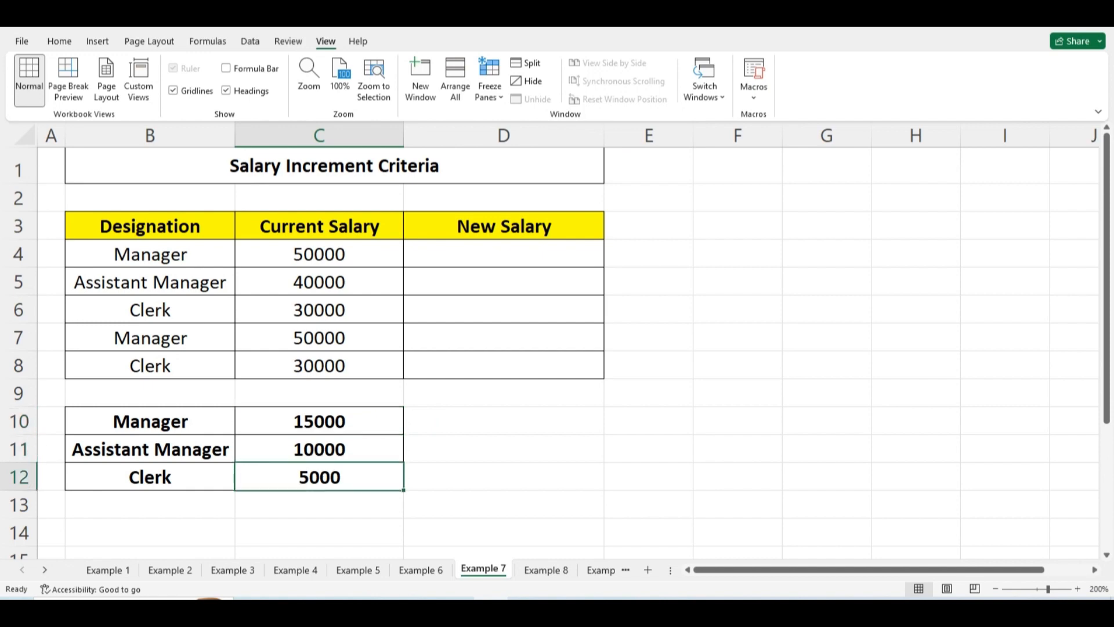
pyautogui.click(503, 477)
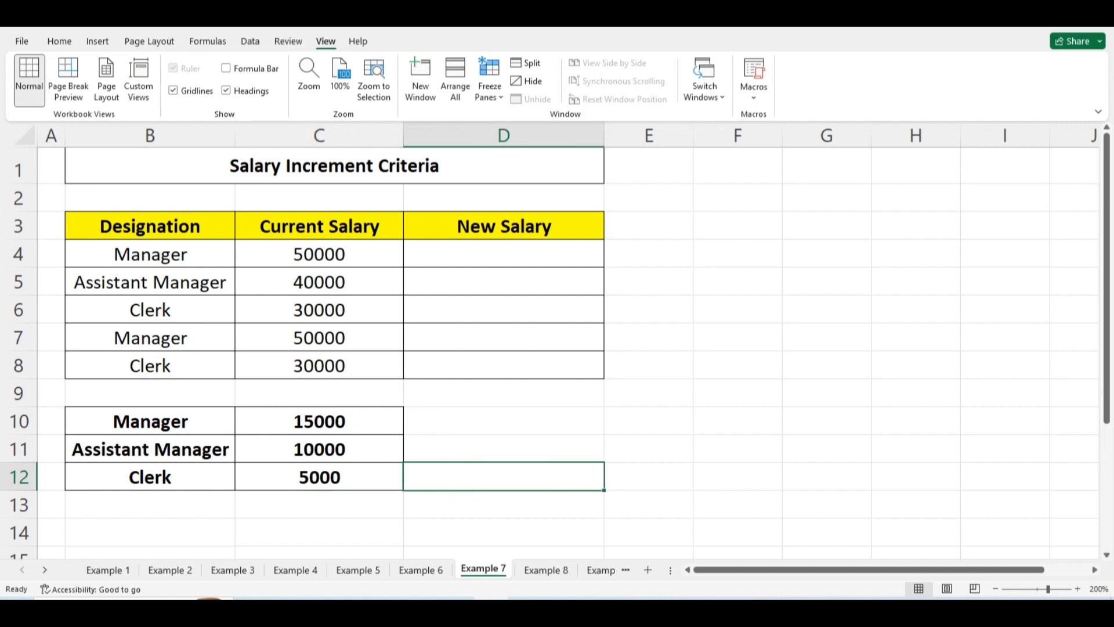
# Step: Review the Designation, Current Salary and New Salary columns from row 3 down to row 8
pyautogui.moveTo(150, 225); pyautogui.dragTo(150, 366)
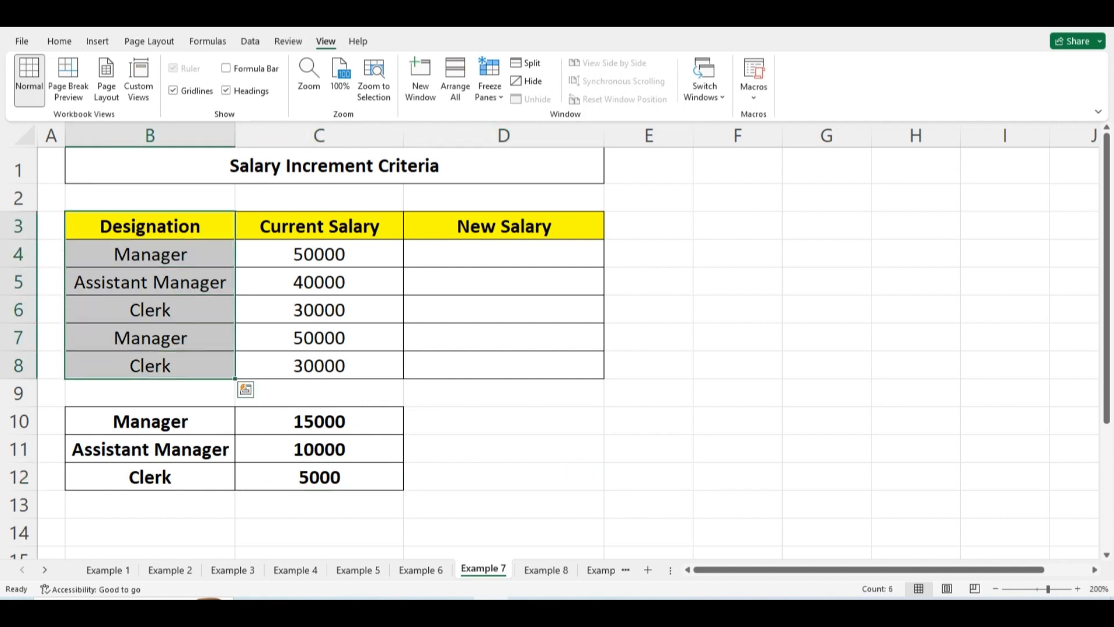
pyautogui.moveTo(320, 226); pyautogui.dragTo(319, 366)
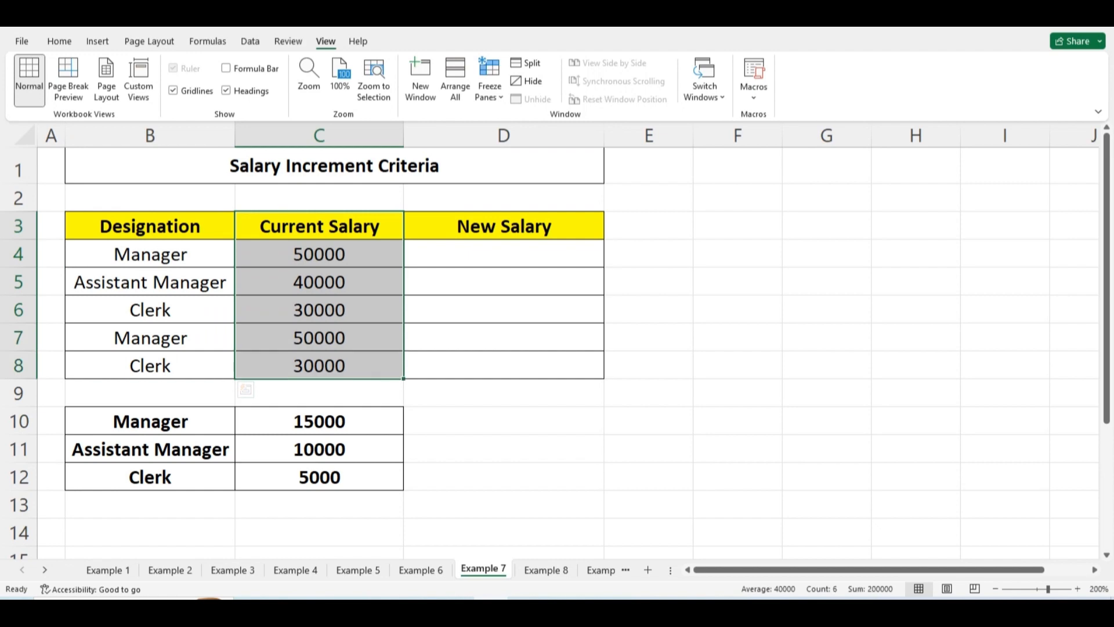
pyautogui.moveTo(504, 226); pyautogui.dragTo(504, 366)
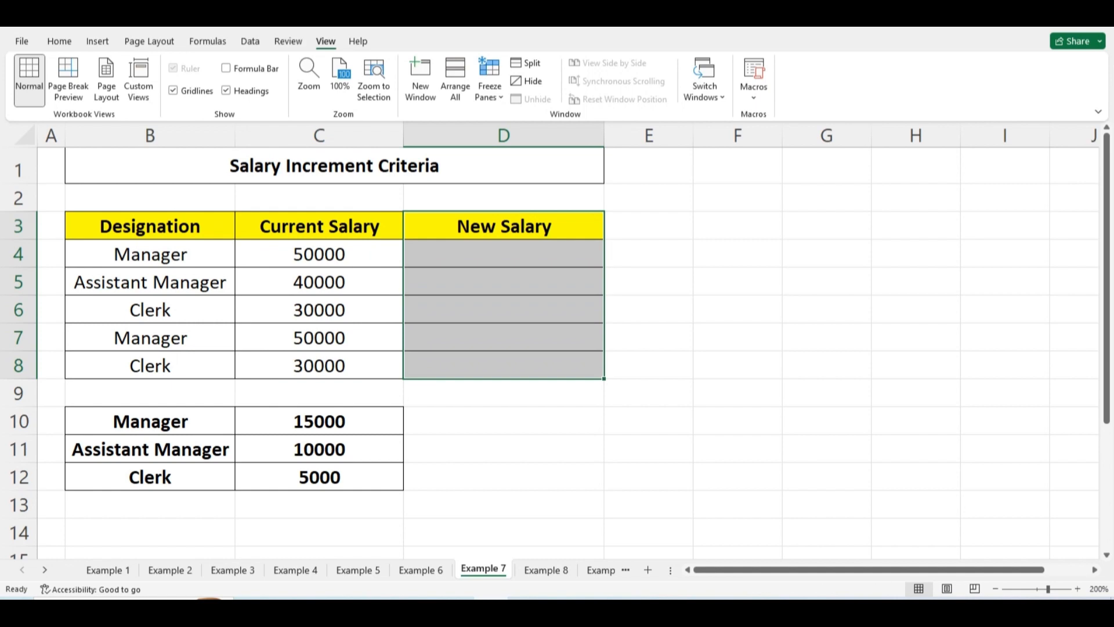
# Step: Widen column D and begin an IF formula in New Salary cell D4 with the test B4="Manager"
pyautogui.click(503, 254)
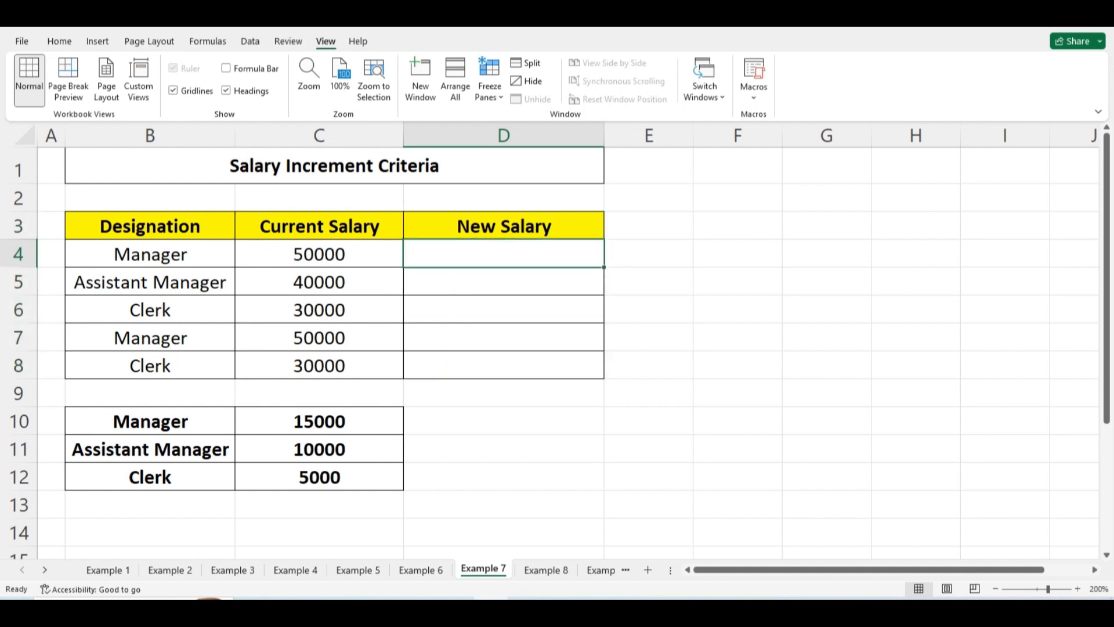
pyautogui.moveTo(604, 135); pyautogui.dragTo(1038, 135)
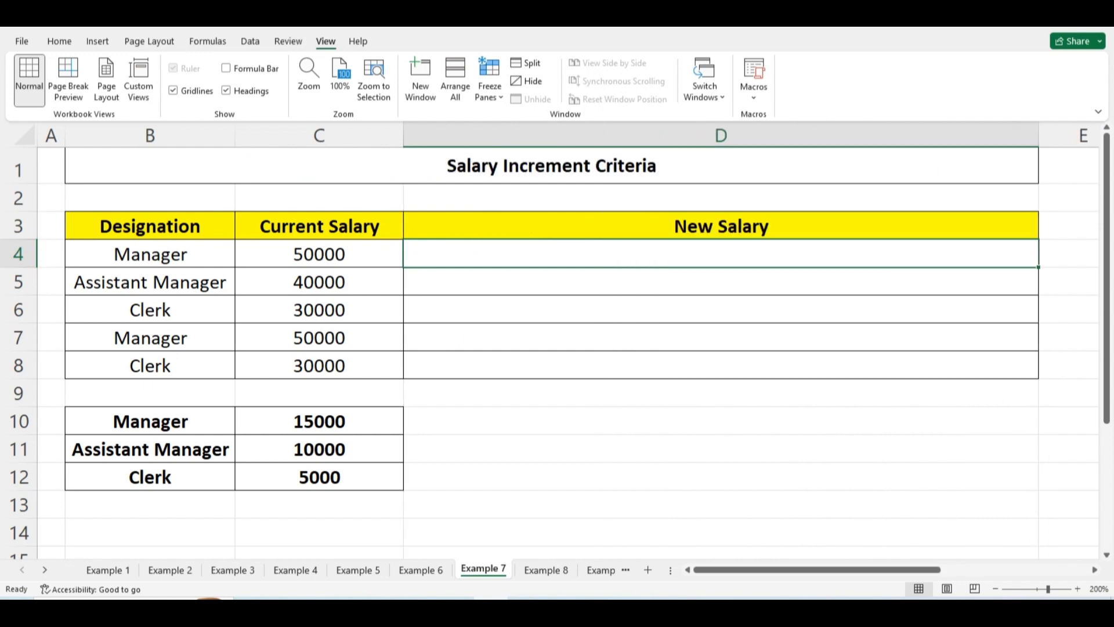
pyautogui.write('=')
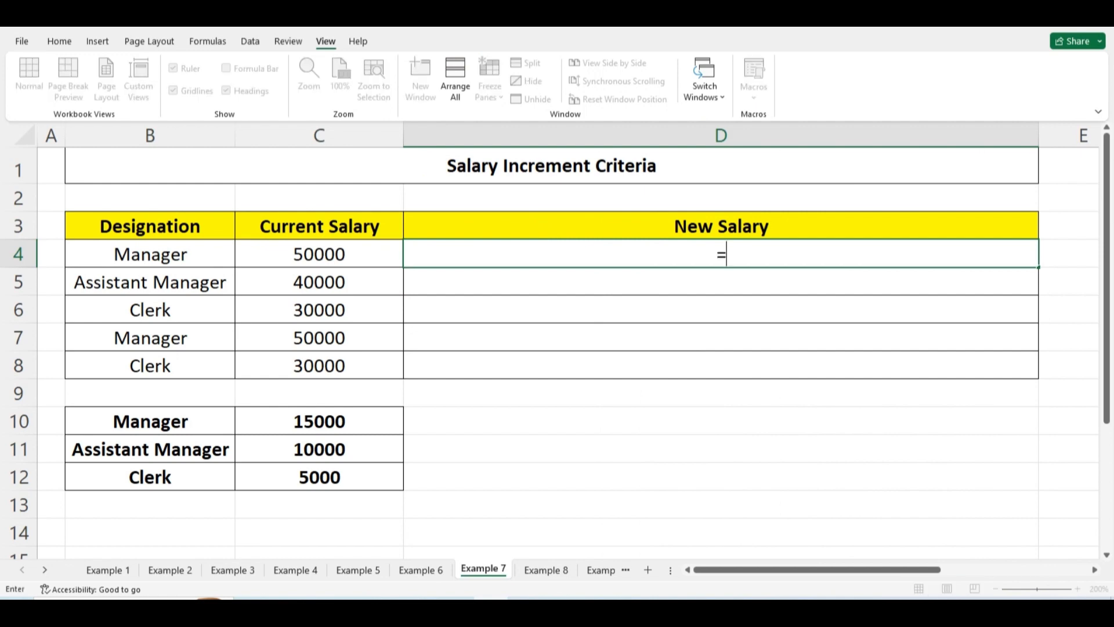
pyautogui.write('if')
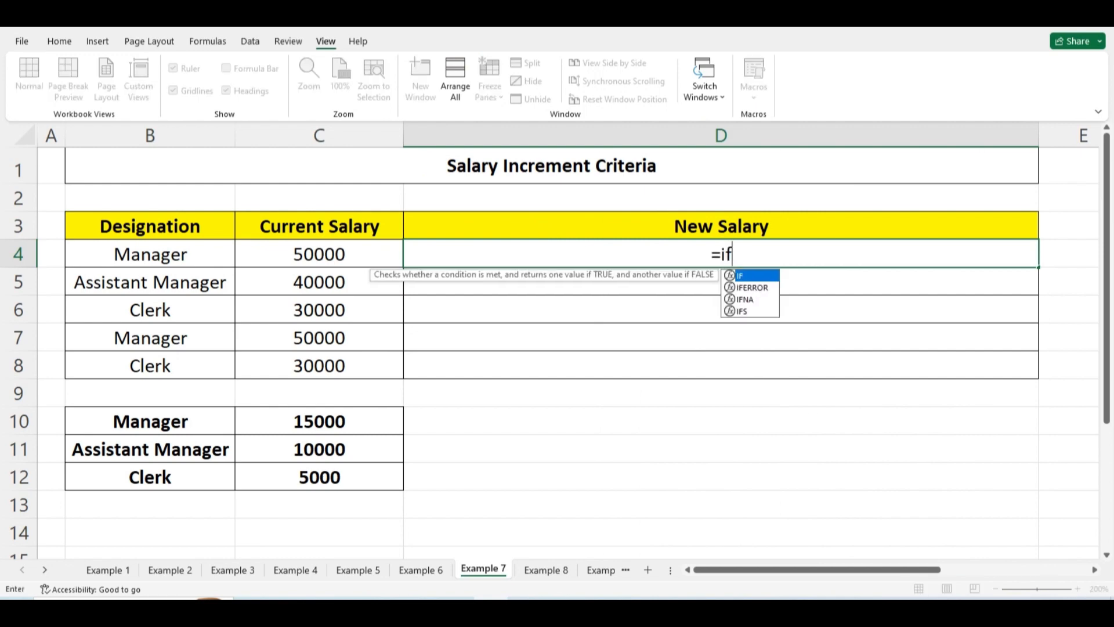
pyautogui.write('(')
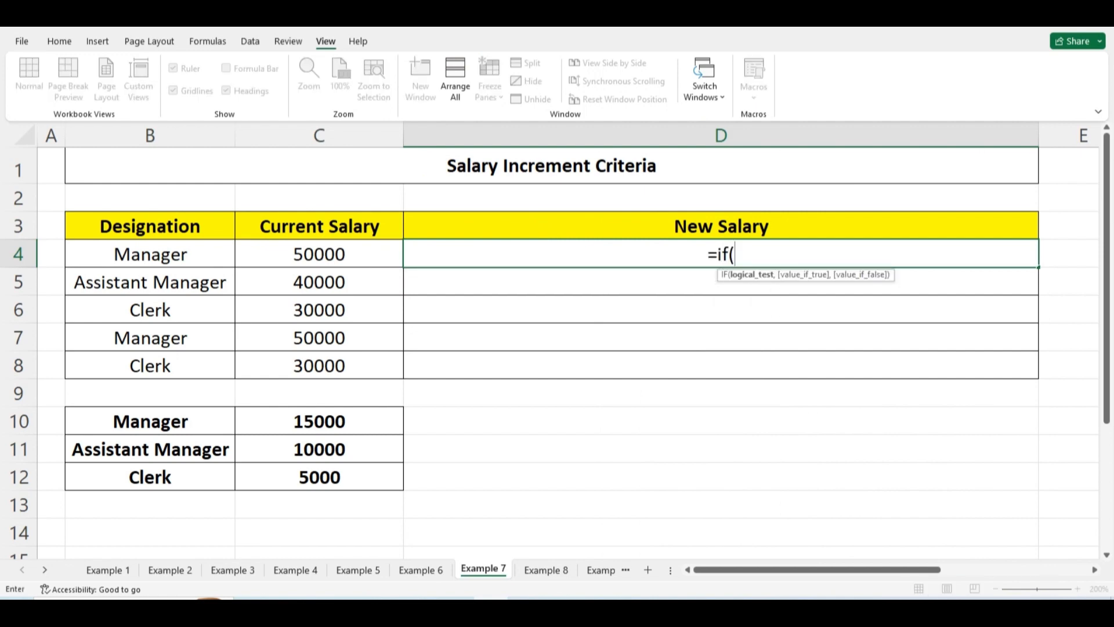
pyautogui.click(150, 254)
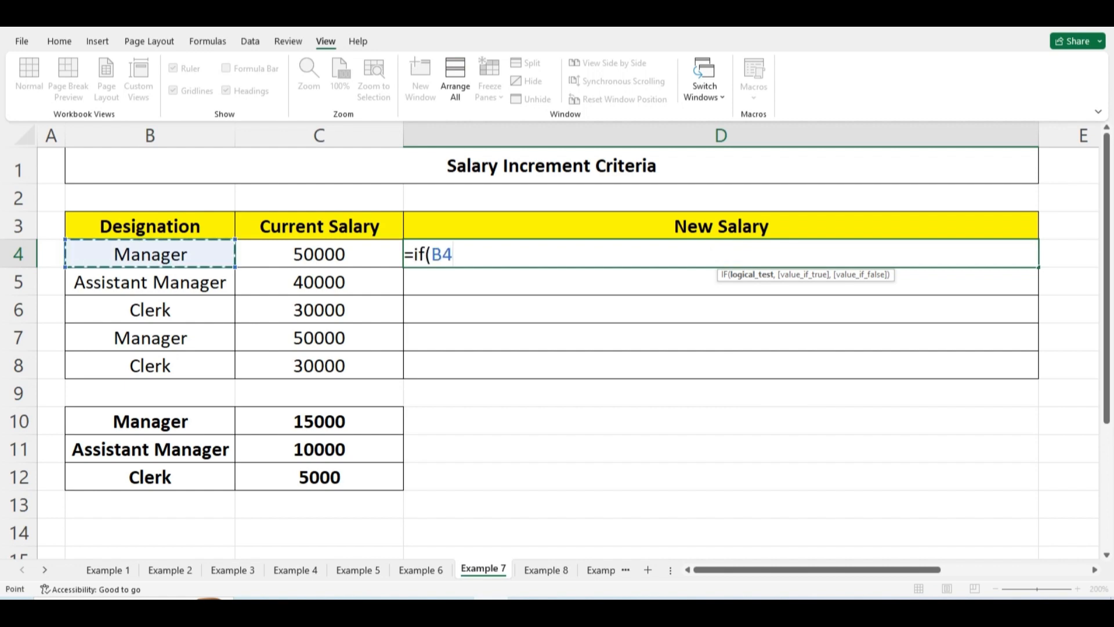
pyautogui.write('=')
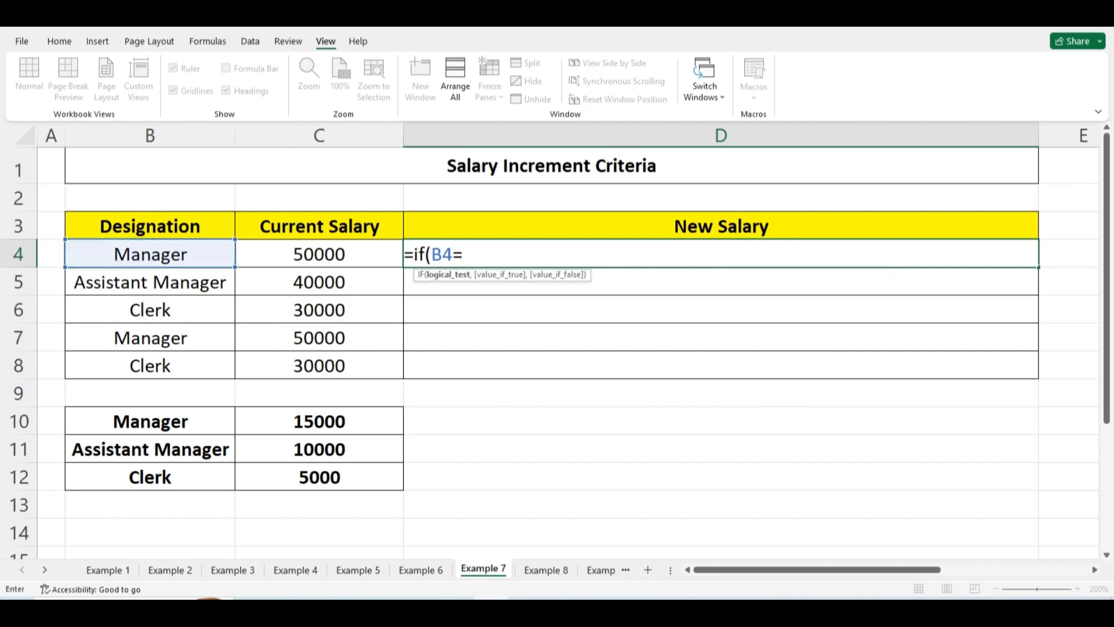
pyautogui.write('"Manager"')
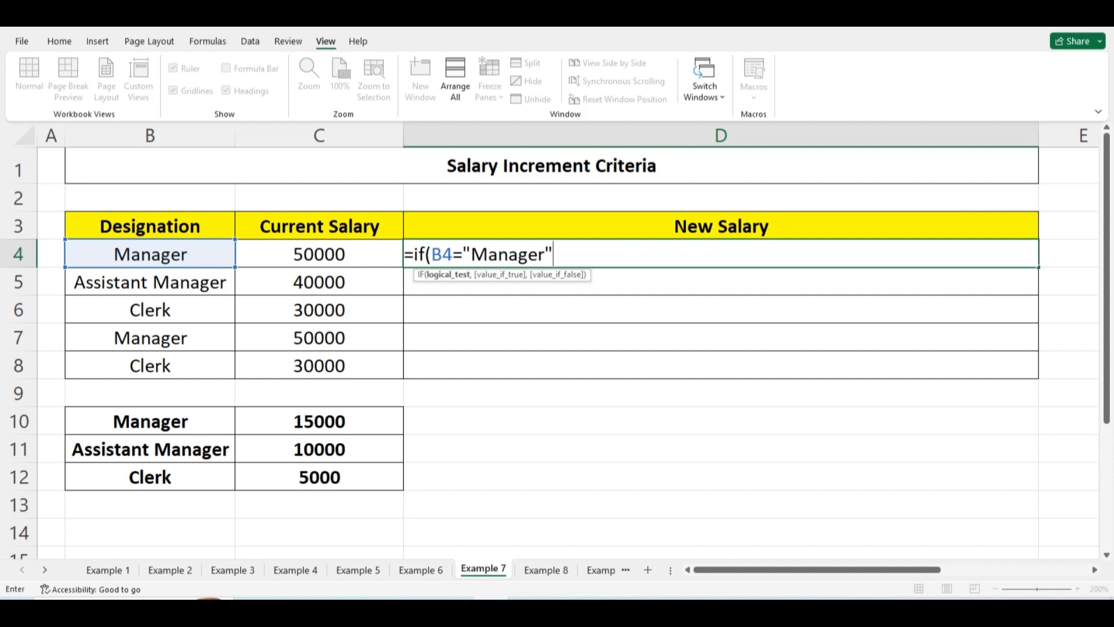
pyautogui.write(',')
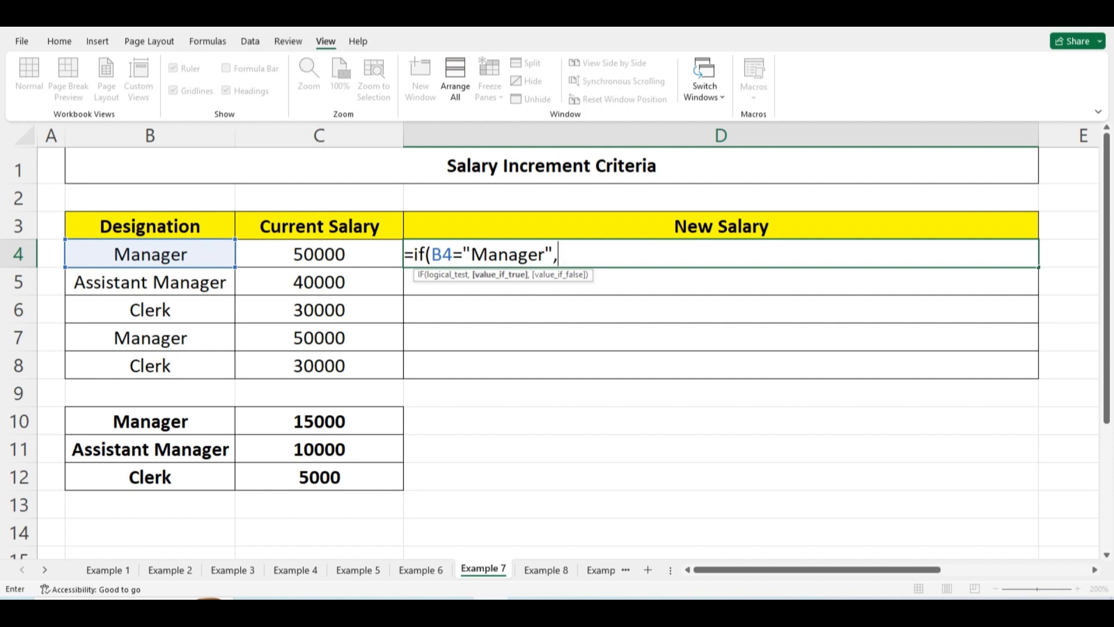
# Step: Enter C4+15000 as the value if true for the Manager test in the D4 formula
pyautogui.press('Left')
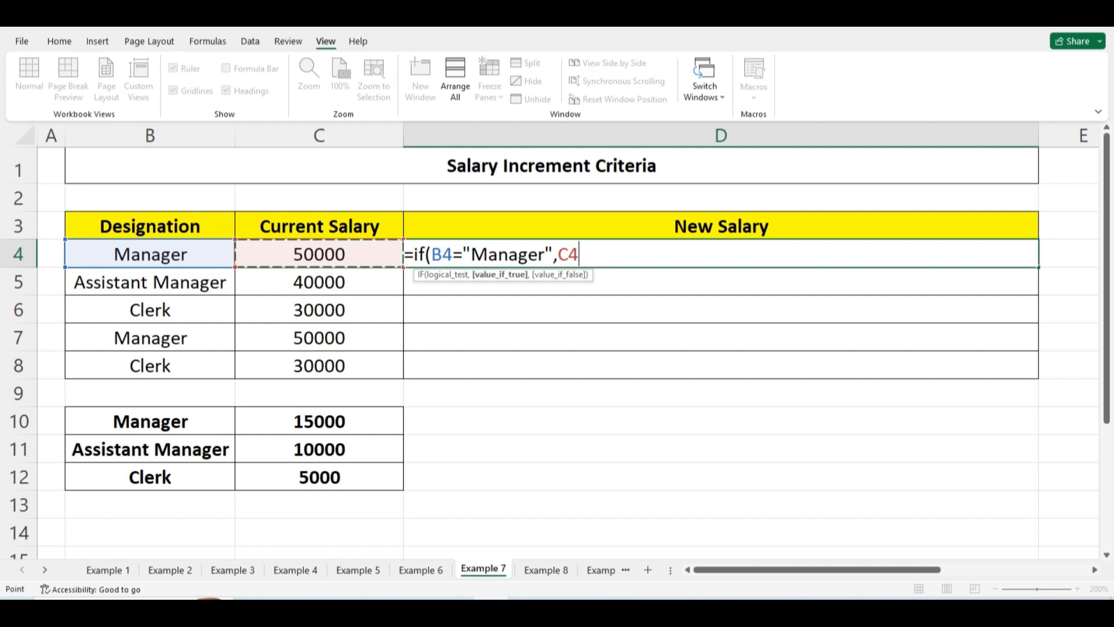
pyautogui.write('+')
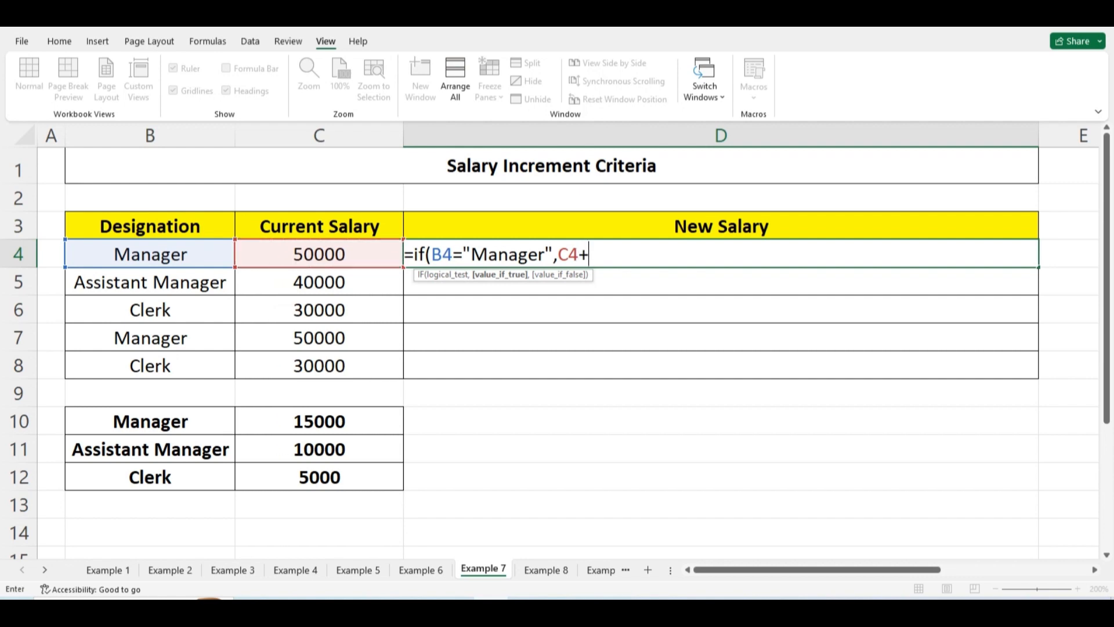
pyautogui.write('15000')
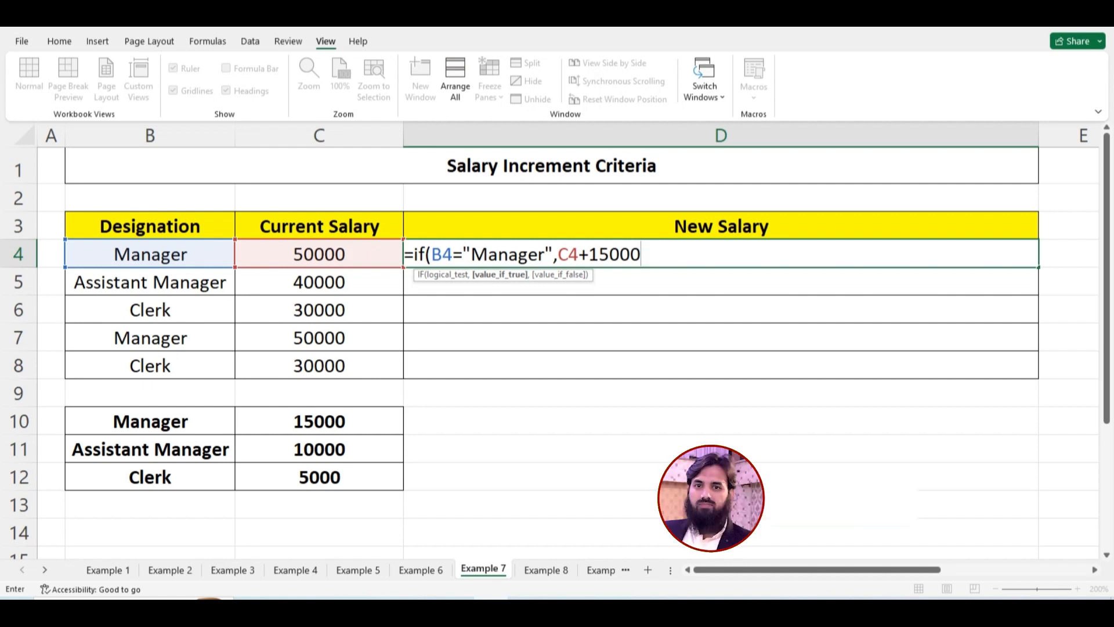
pyautogui.write(',')
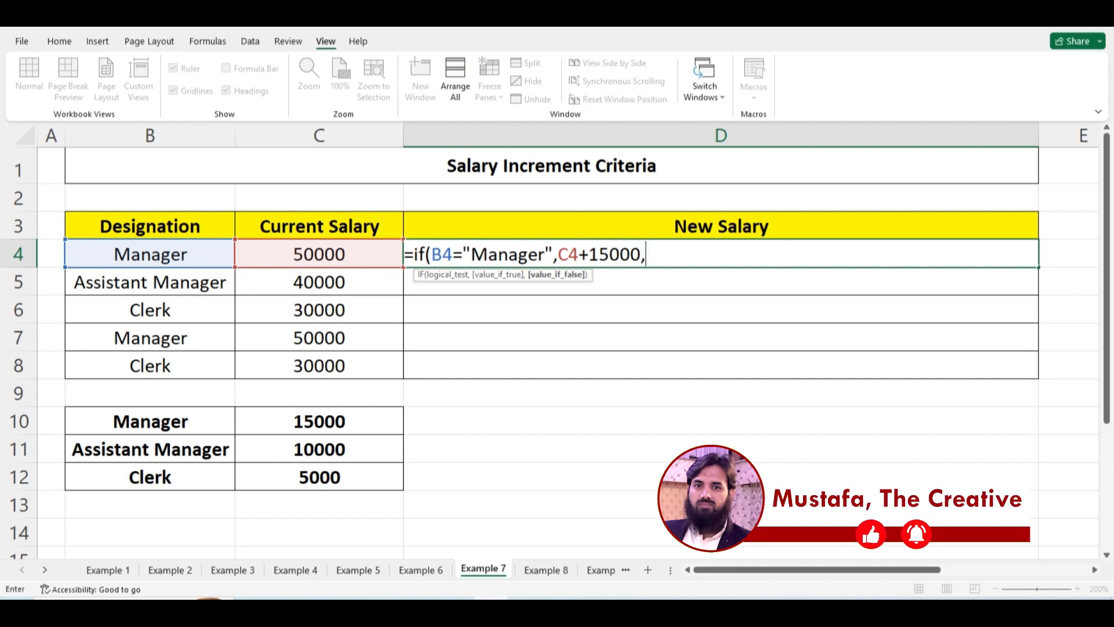
# Step: Nest a second IF as the value if false in the D4 formula, with the test B4="Assistant Manager"
pyautogui.write('if')
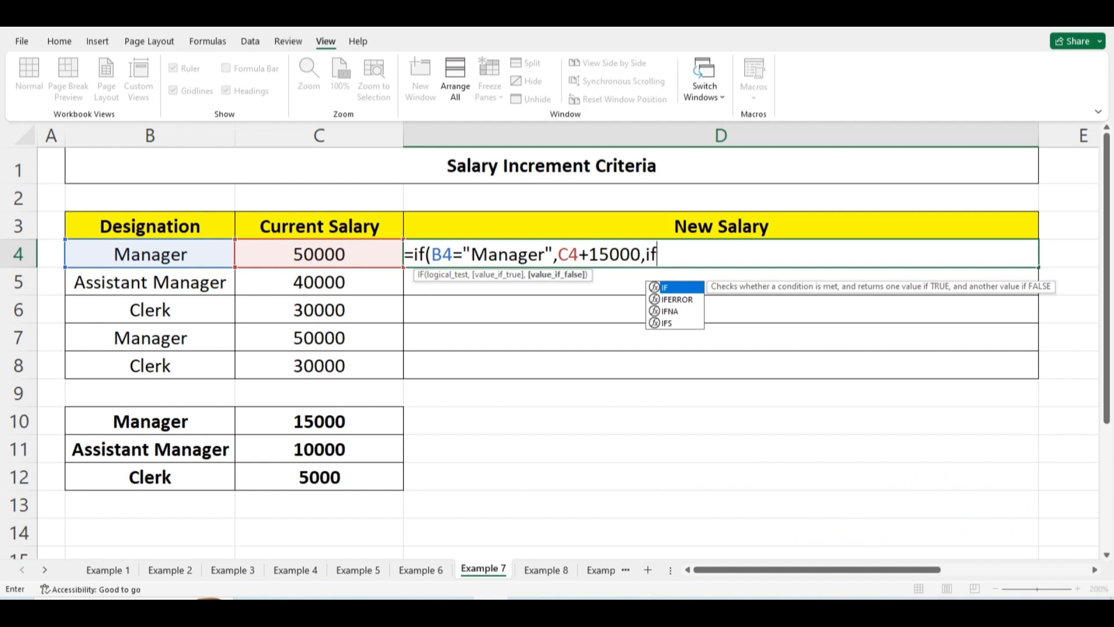
pyautogui.write('(')
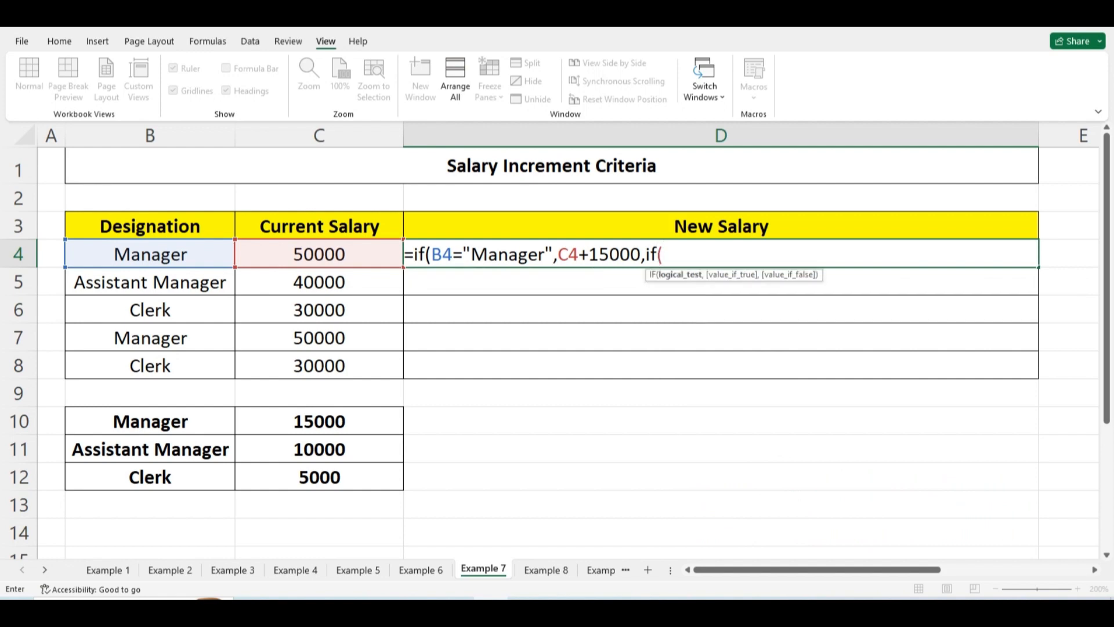
pyautogui.click(150, 254)
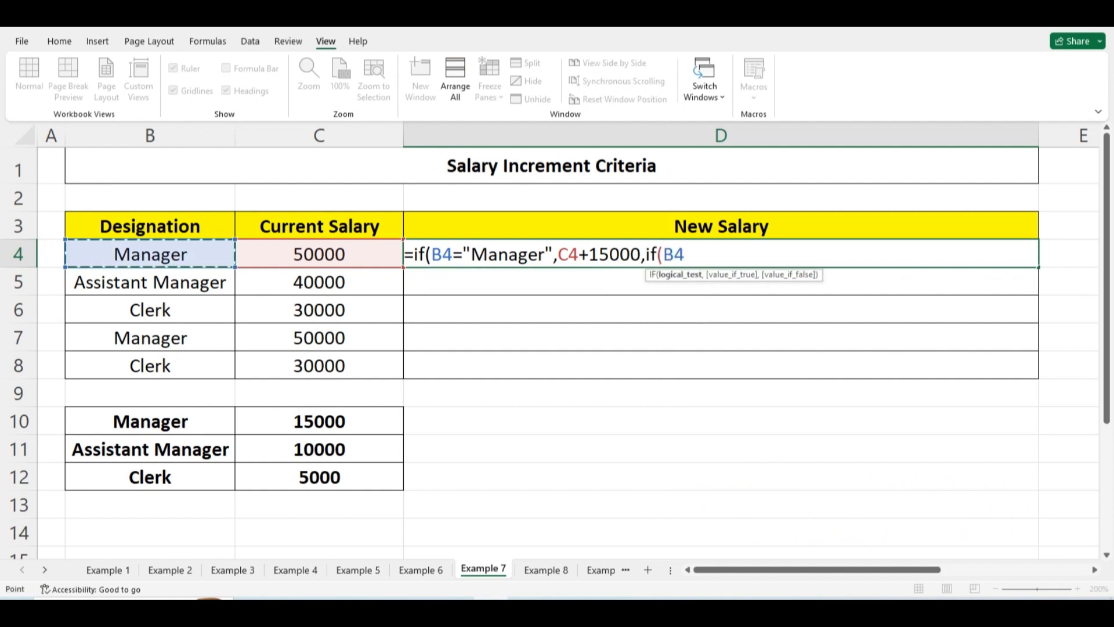
pyautogui.write('=')
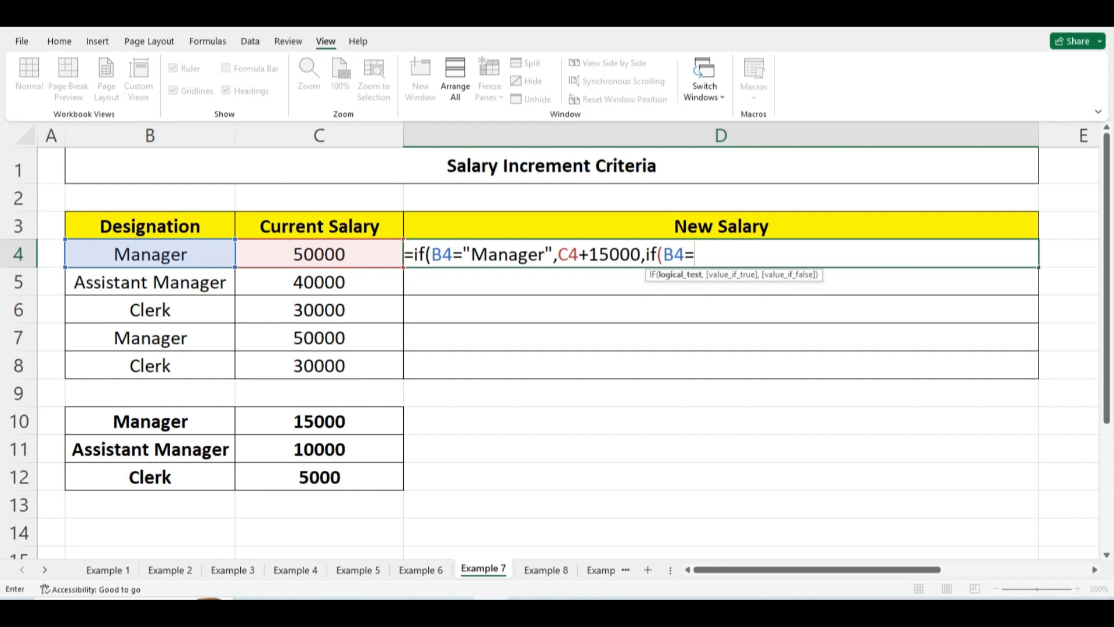
pyautogui.write('"Assistant Manager')
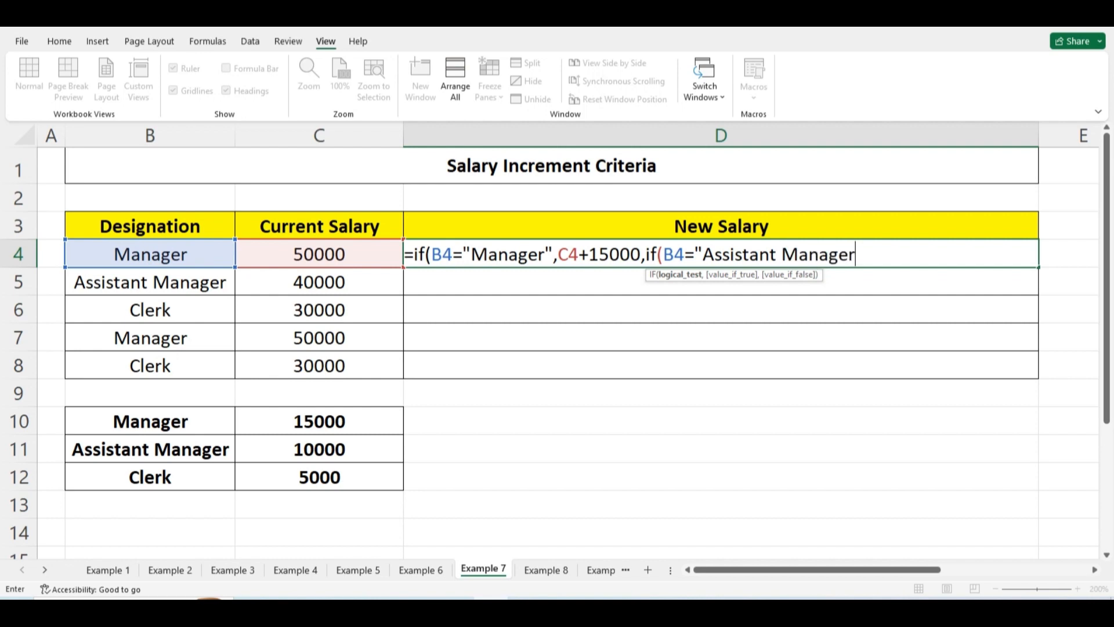
pyautogui.write('",')
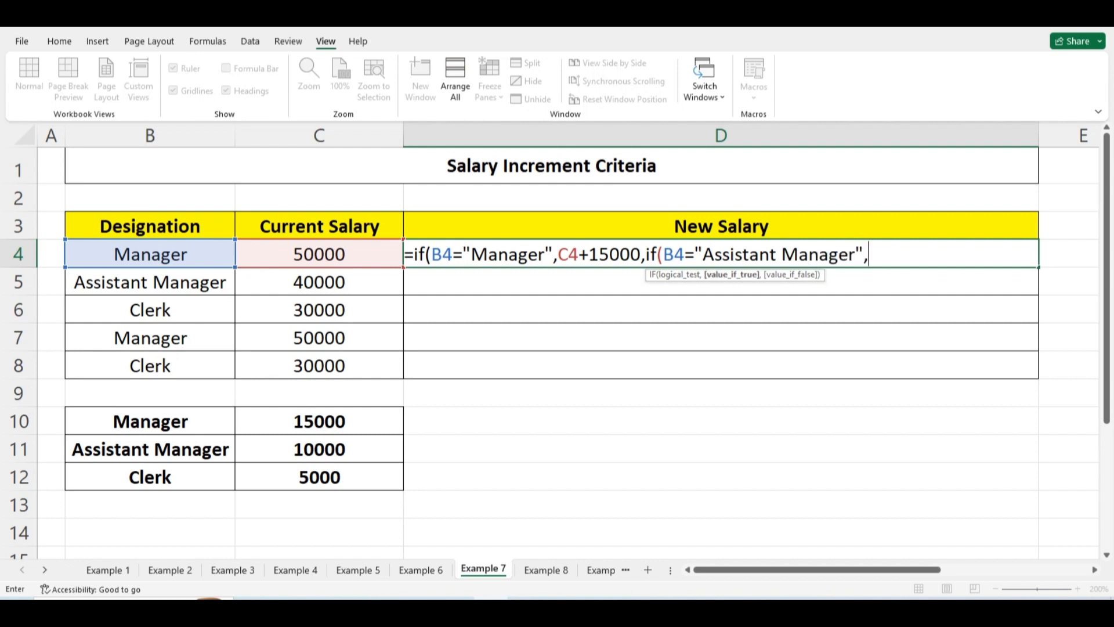
# Step: Enter C4+10000 as the nested IF's value if true for the Assistant Manager test
pyautogui.click(319, 254)
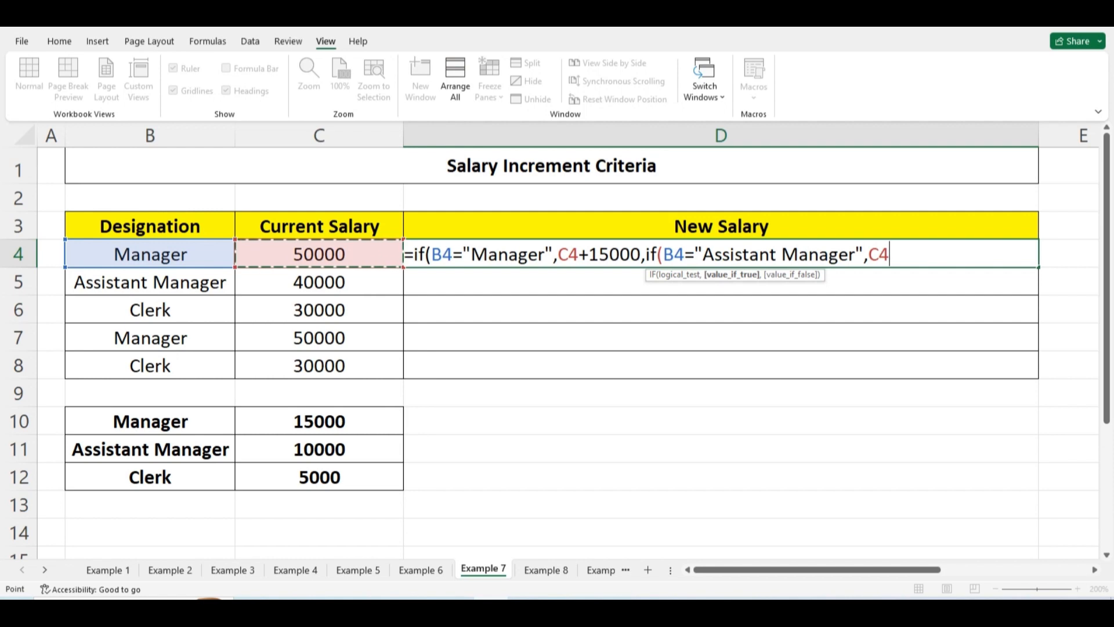
pyautogui.write('+')
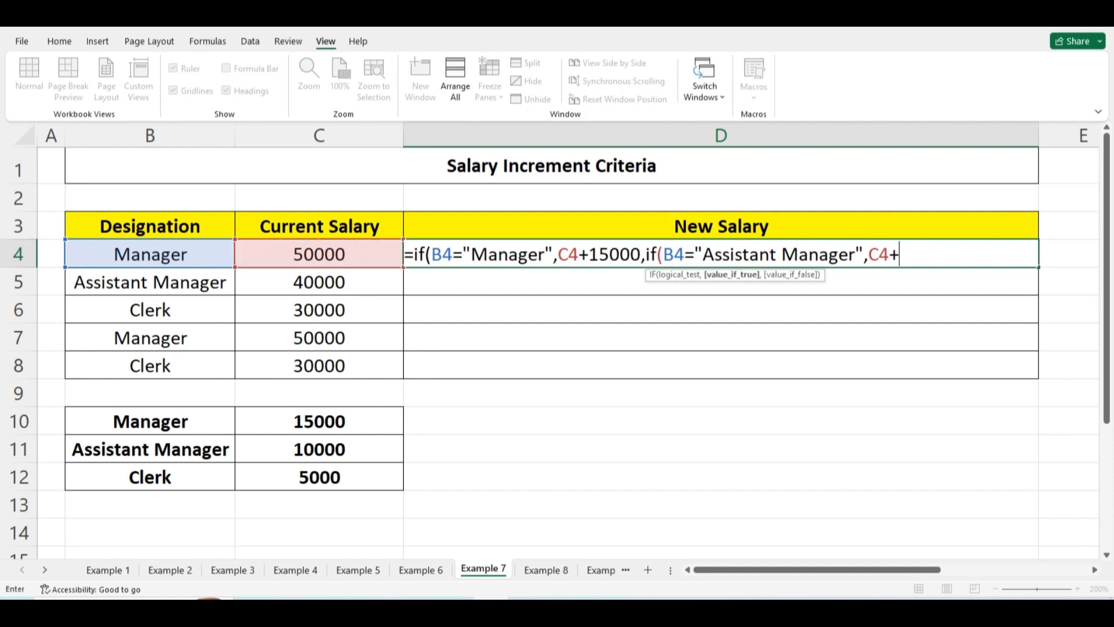
pyautogui.write('10000')
pyautogui.write(',')
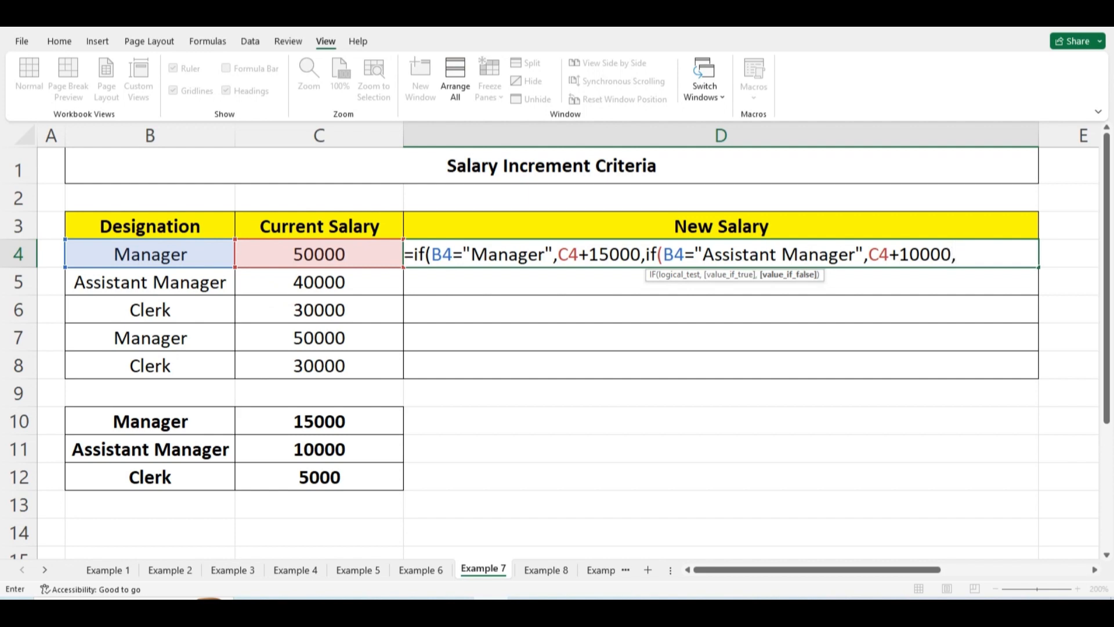
# Step: Nest a third IF as the value if false in the D4 formula, with the test B4="Clerk"
pyautogui.write('if')
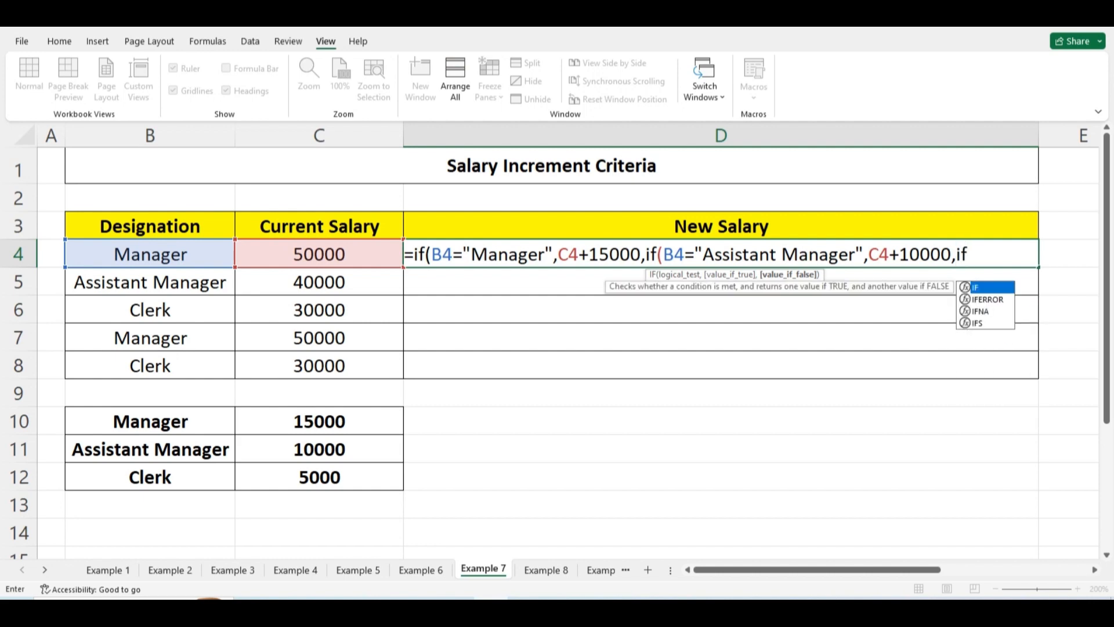
pyautogui.write('(')
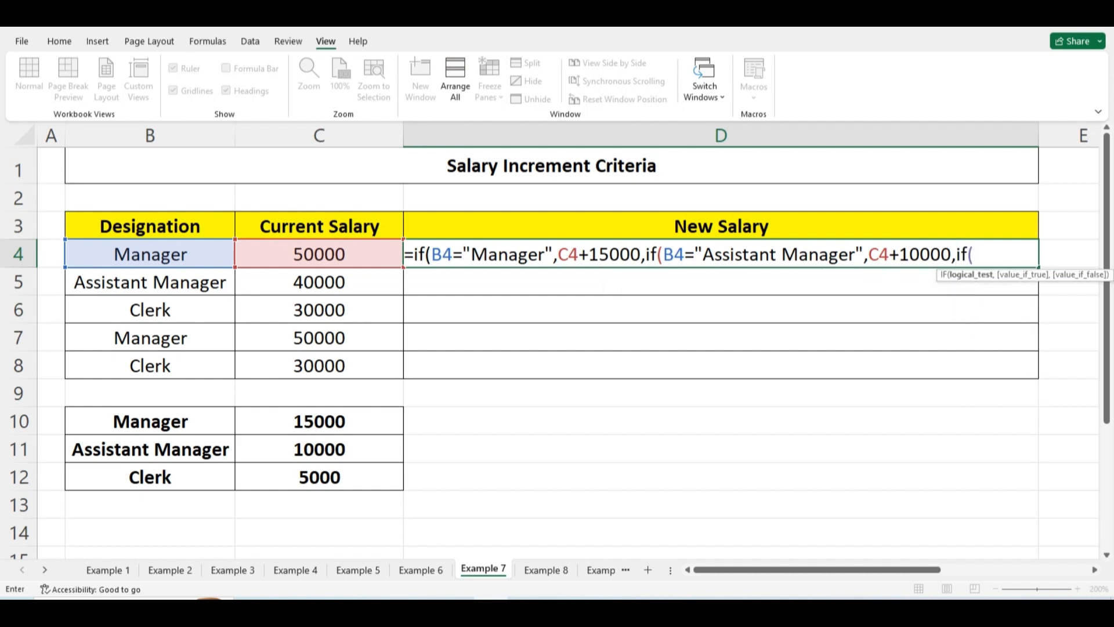
pyautogui.click(150, 254)
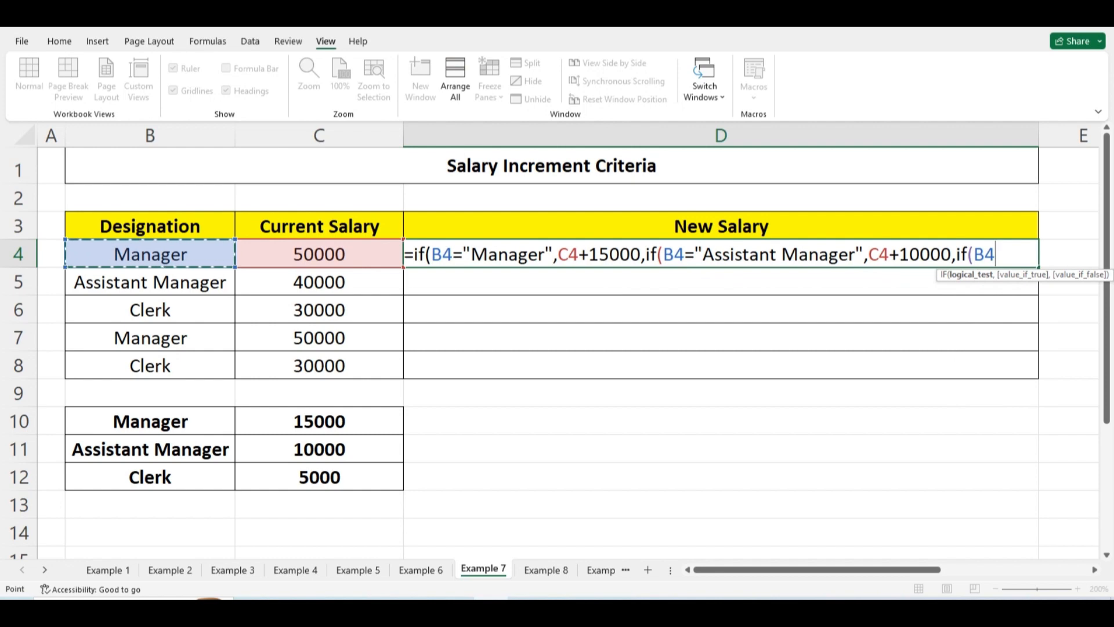
pyautogui.write('=')
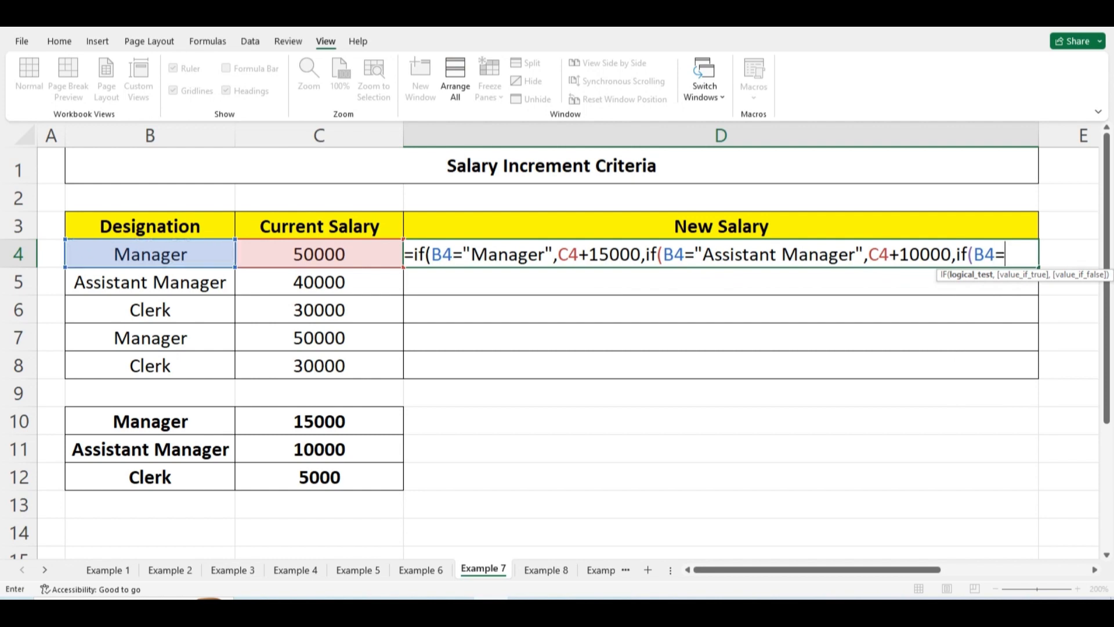
pyautogui.write('"Clerk')
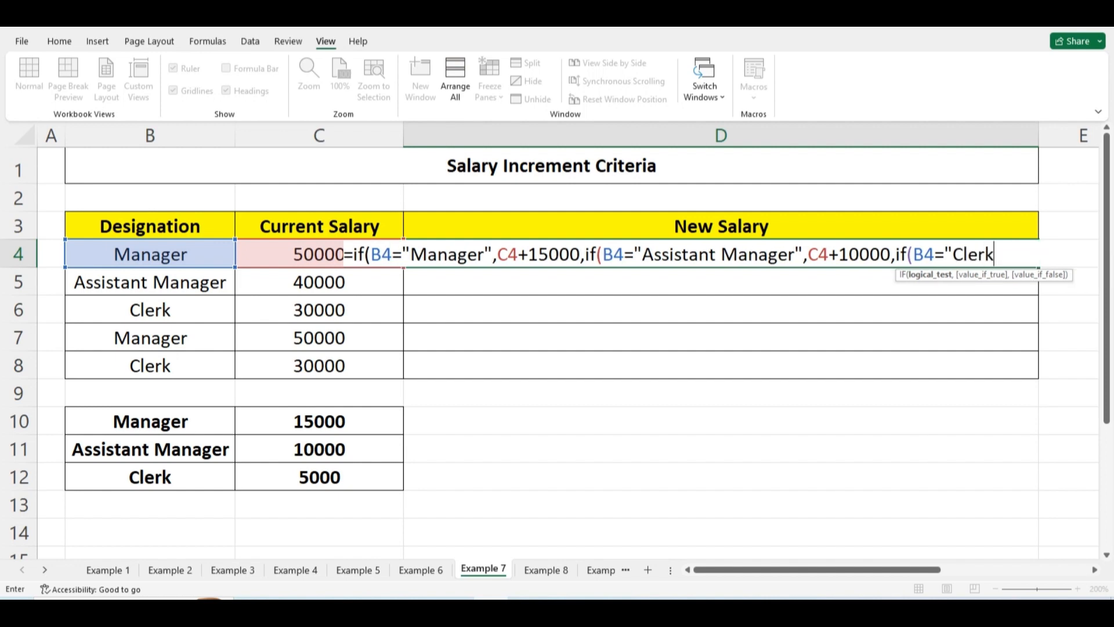
pyautogui.write('",')
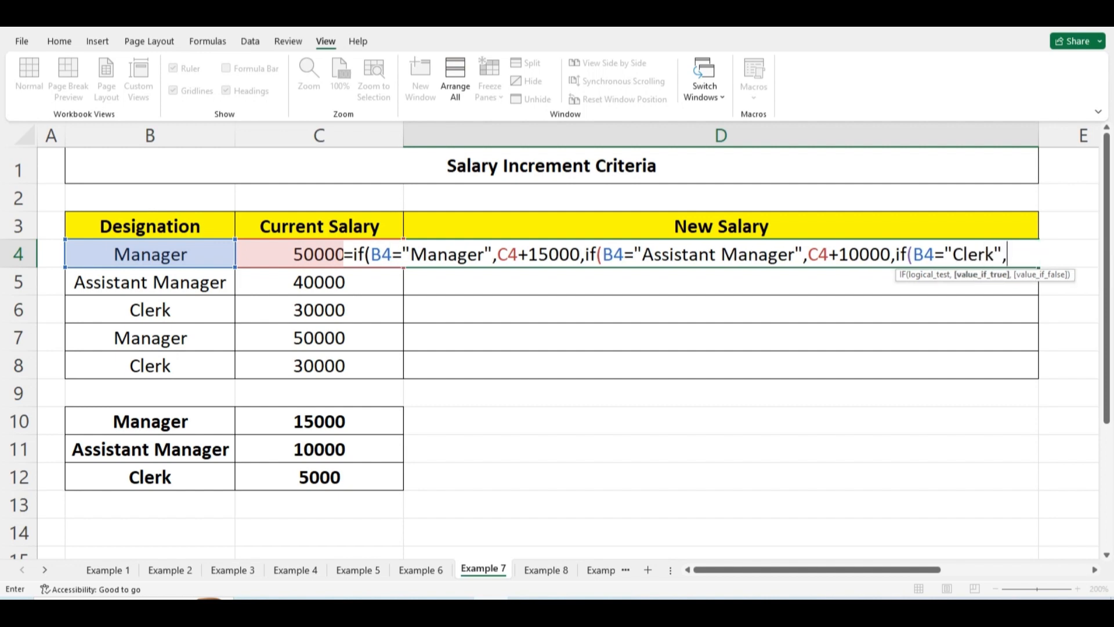
# Step: Enter C4+5000 as the value if true for the Clerk test, then close all three IFs and commit the D4 formula
pyautogui.press('Left')
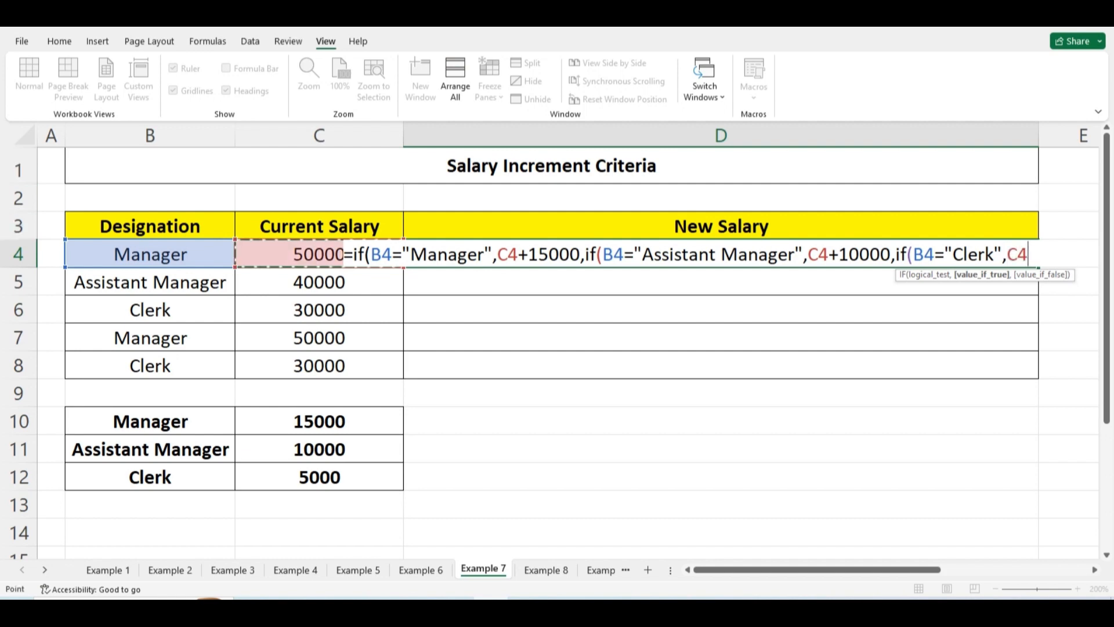
pyautogui.write('+')
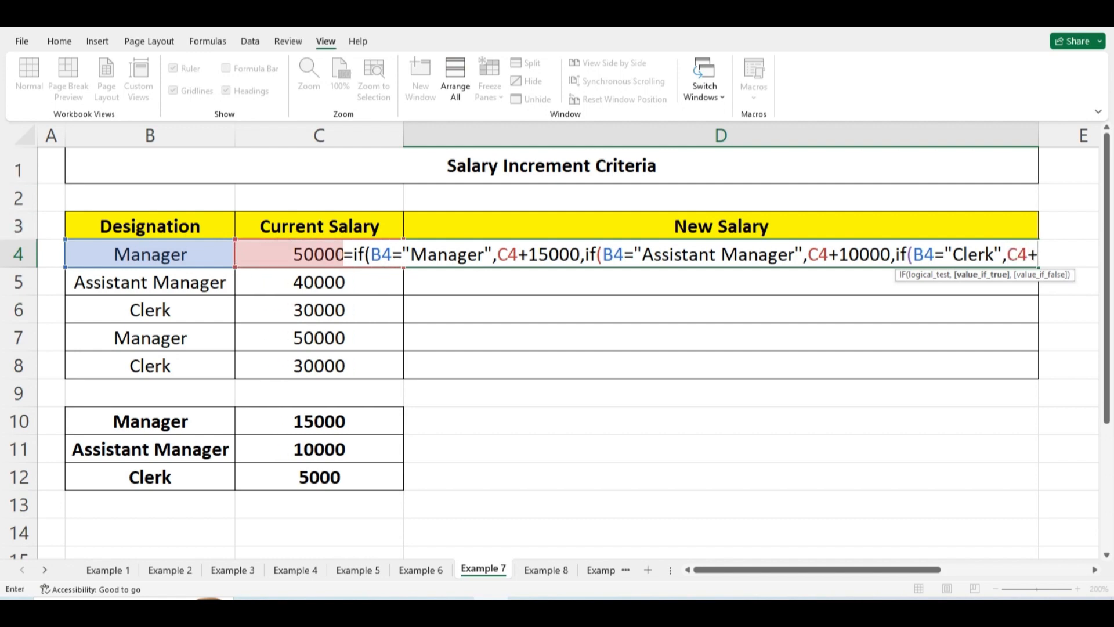
pyautogui.write('5000)')
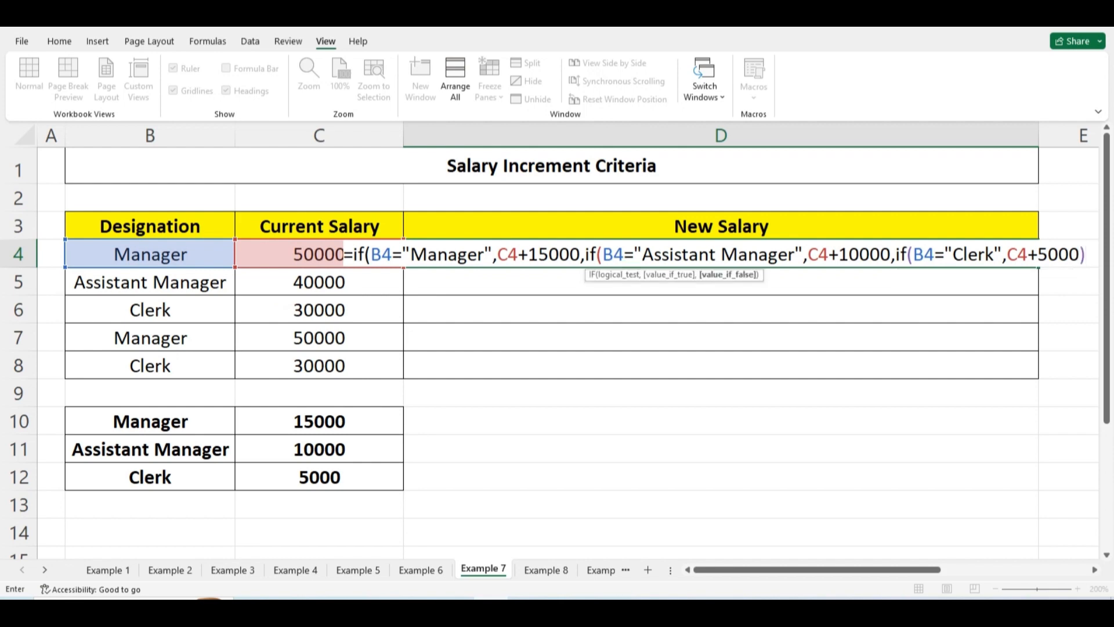
pyautogui.write('))')
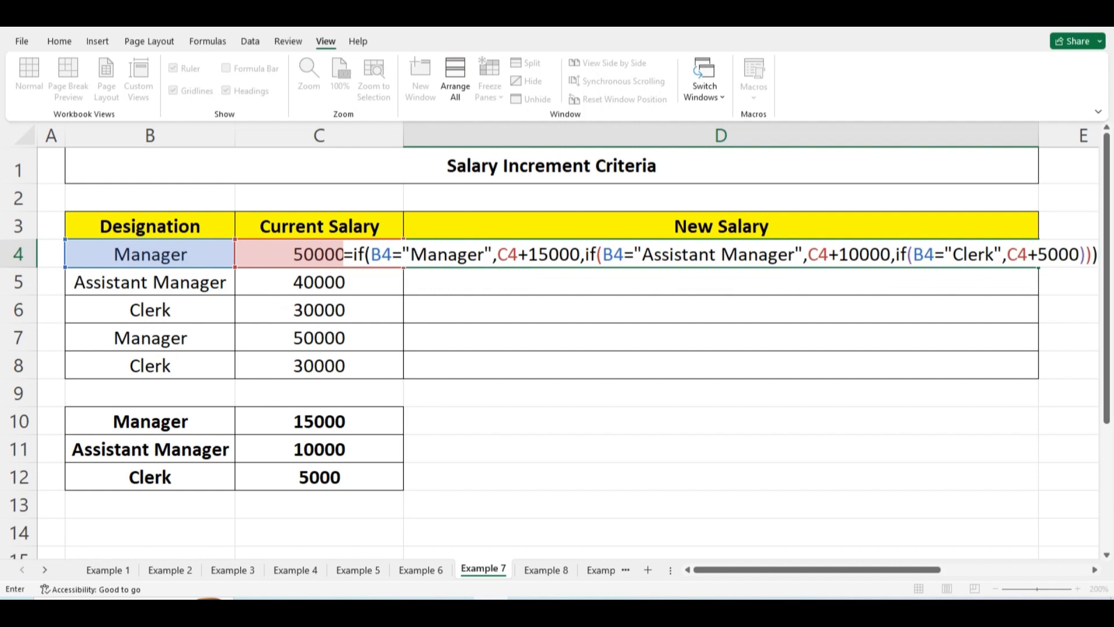
pyautogui.press('Return')
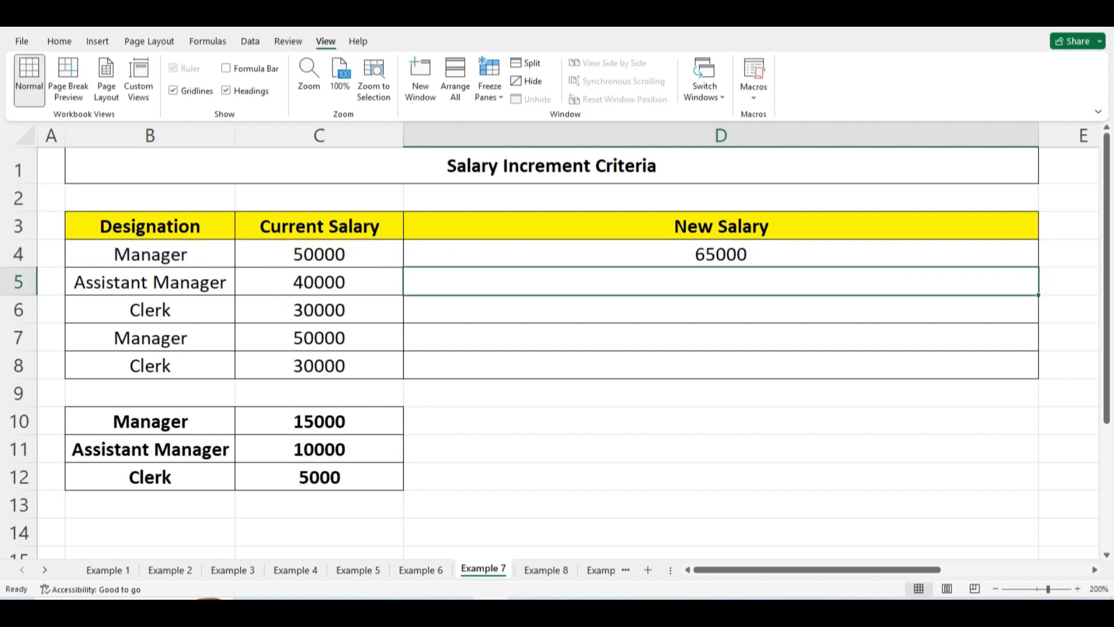
# Step: Fill the New Salary formula from D4 down through D8
pyautogui.click(150, 254)
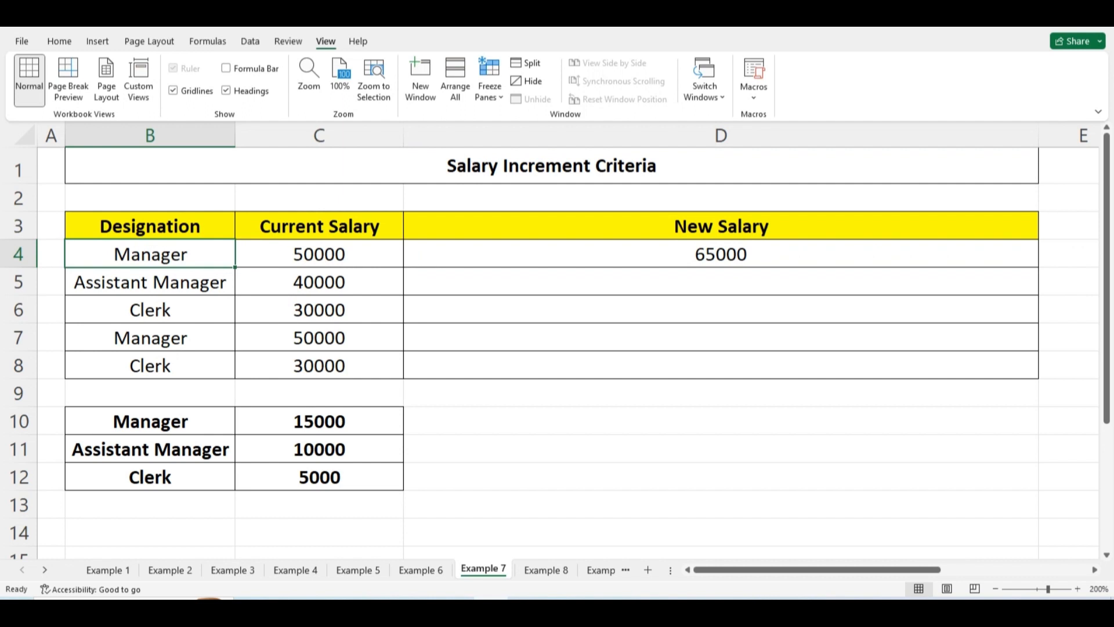
pyautogui.click(721, 254)
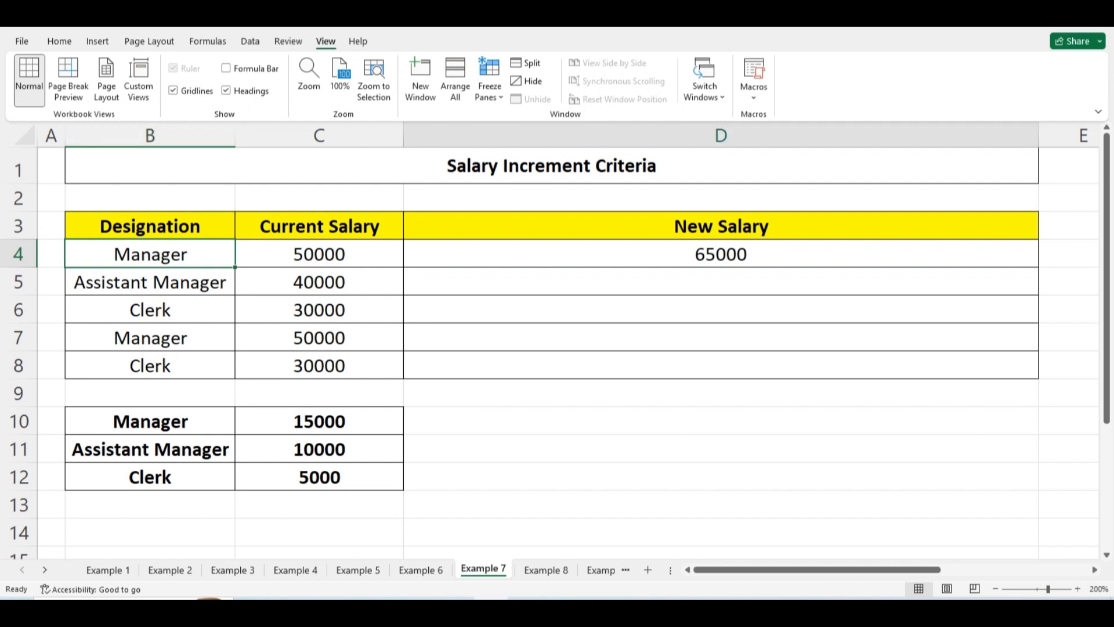
pyautogui.moveTo(1039, 267); pyautogui.dragTo(1038, 368)
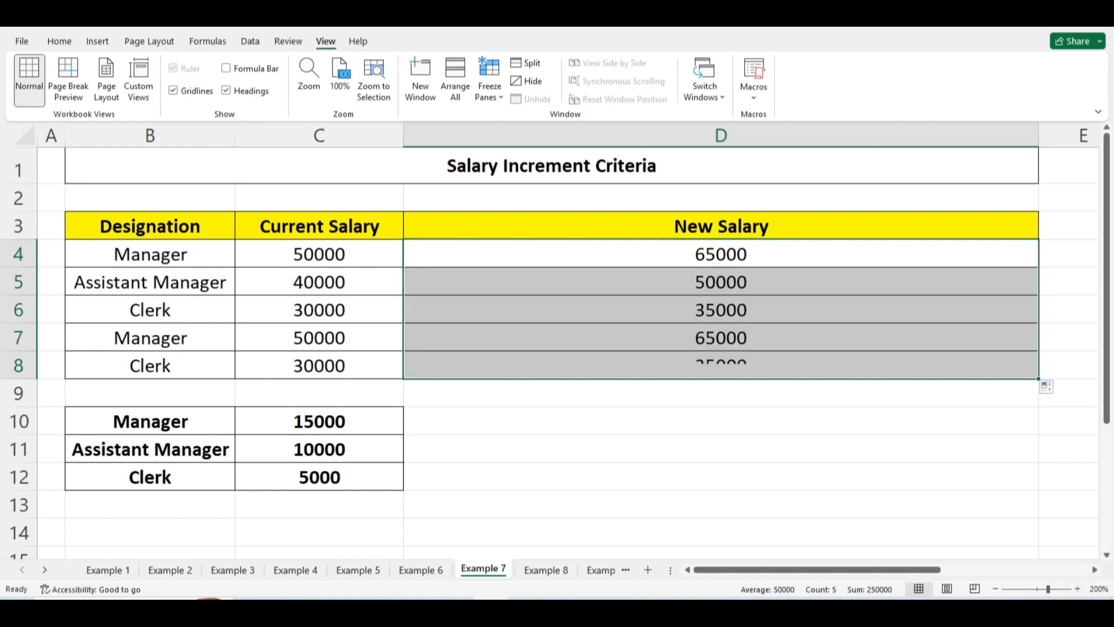
# Step: Check the designation, current salary and new salary in row 5 for the Assistant Manager and row 6 for the Clerk
pyautogui.click(150, 282)
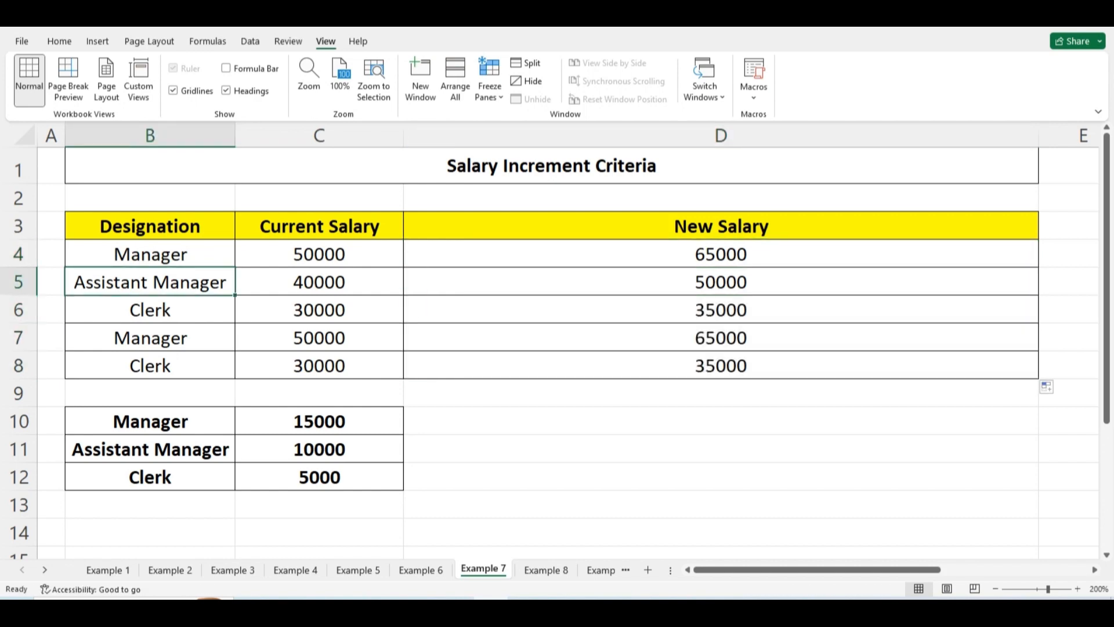
pyautogui.click(319, 282)
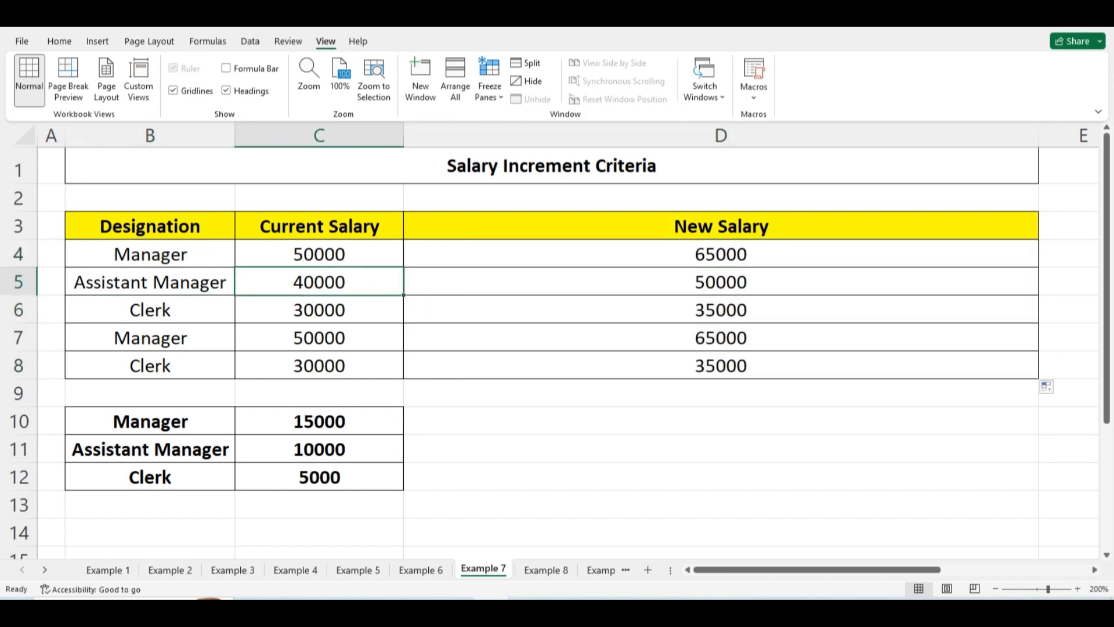
pyautogui.click(721, 282)
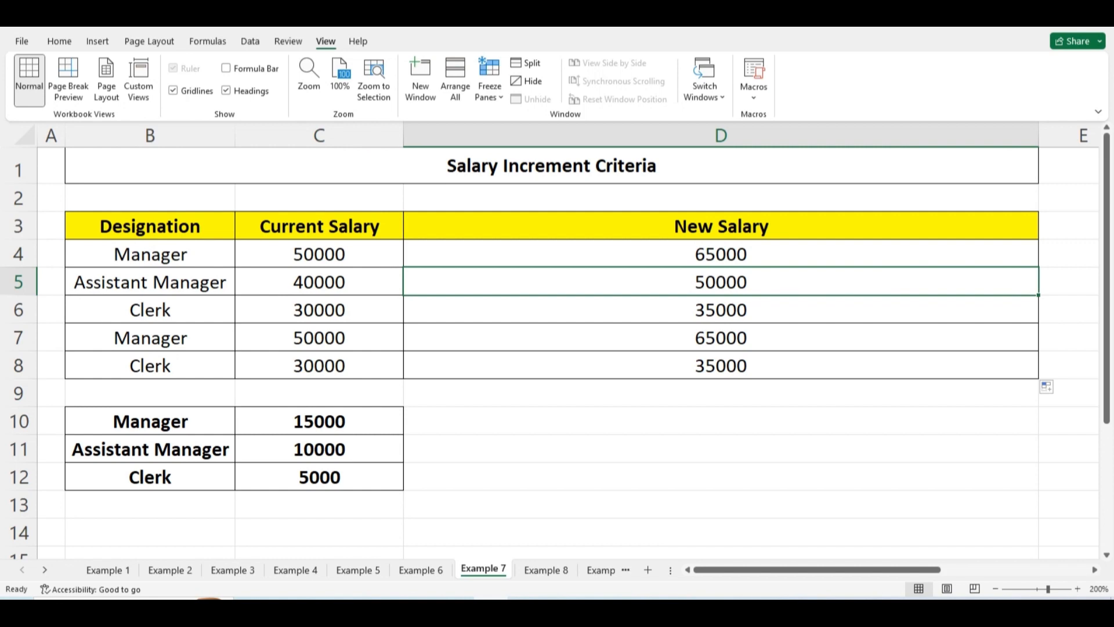
pyautogui.click(150, 310)
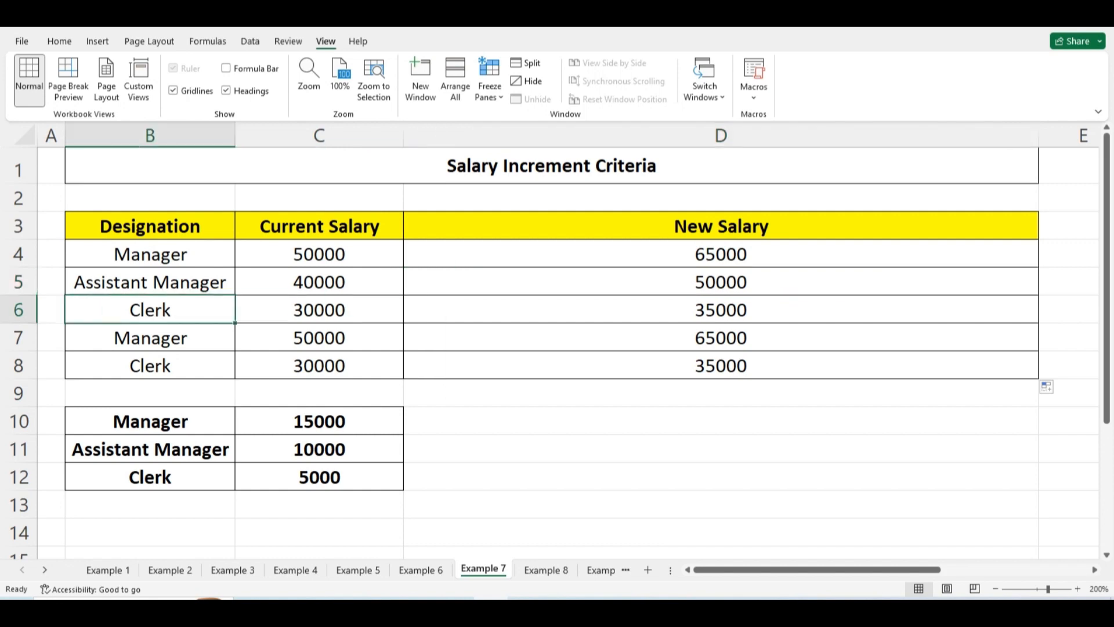
pyautogui.click(319, 310)
pyautogui.click(720, 309)
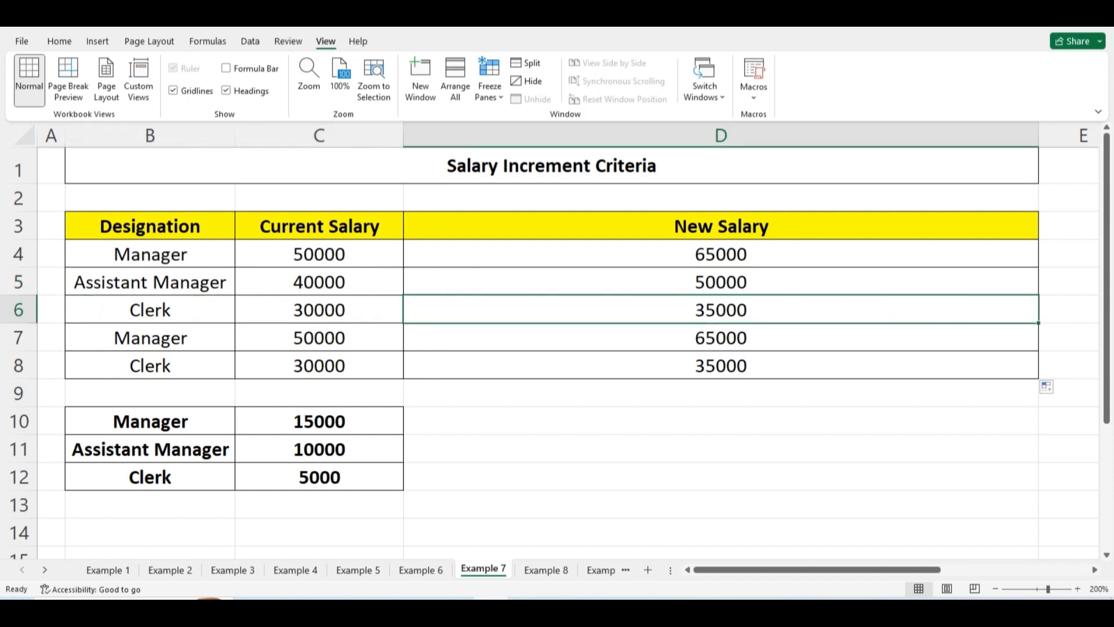
pyautogui.click(721, 421)
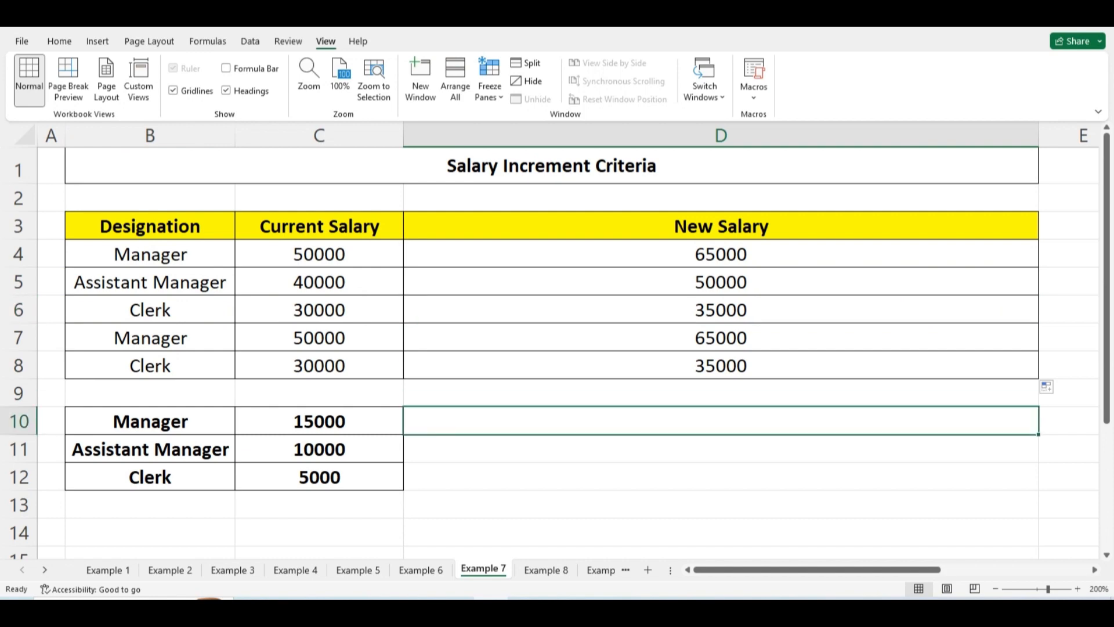
# Step: Switch to the Example 8 sheet and review the Current Salary values in C4:C9 and the Total in C11
pyautogui.click(546, 569)
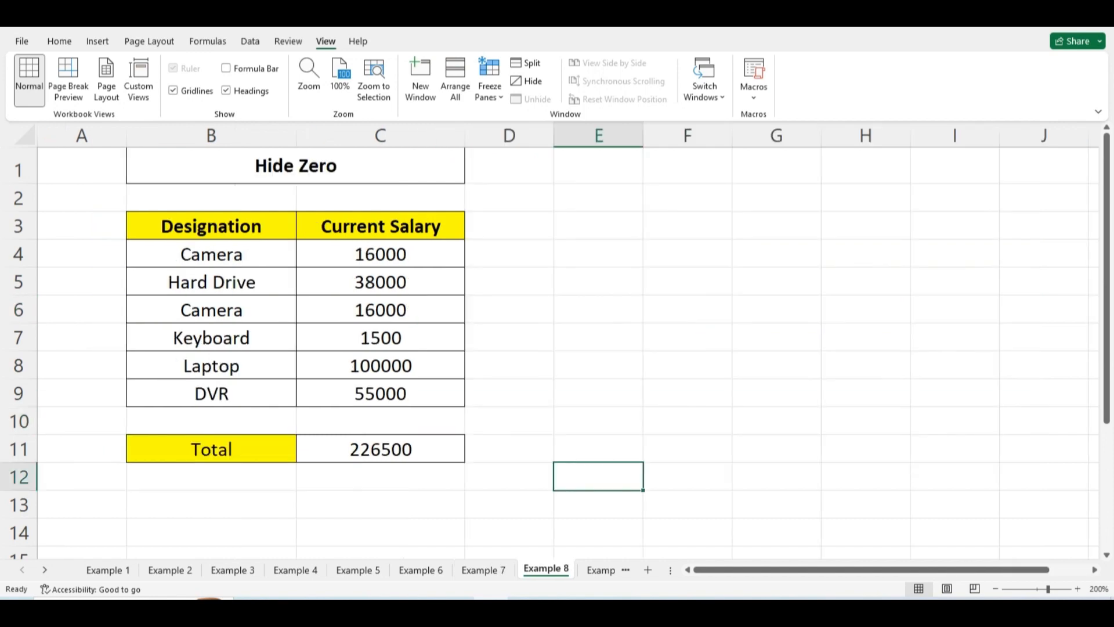
pyautogui.click(509, 421)
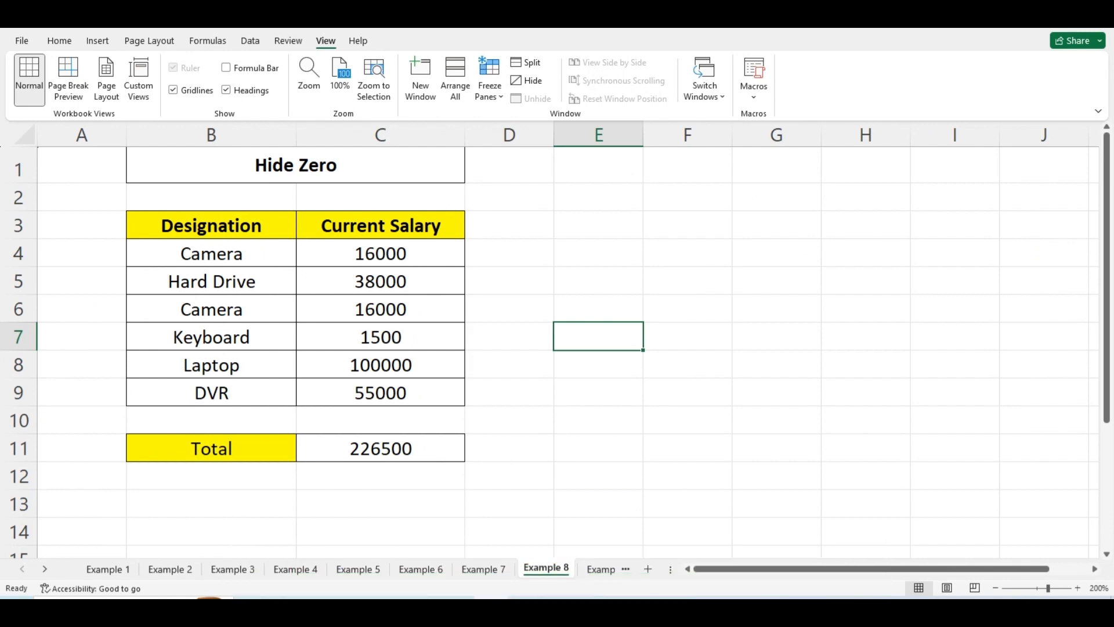
pyautogui.moveTo(381, 253); pyautogui.dragTo(381, 393)
pyautogui.click(381, 448)
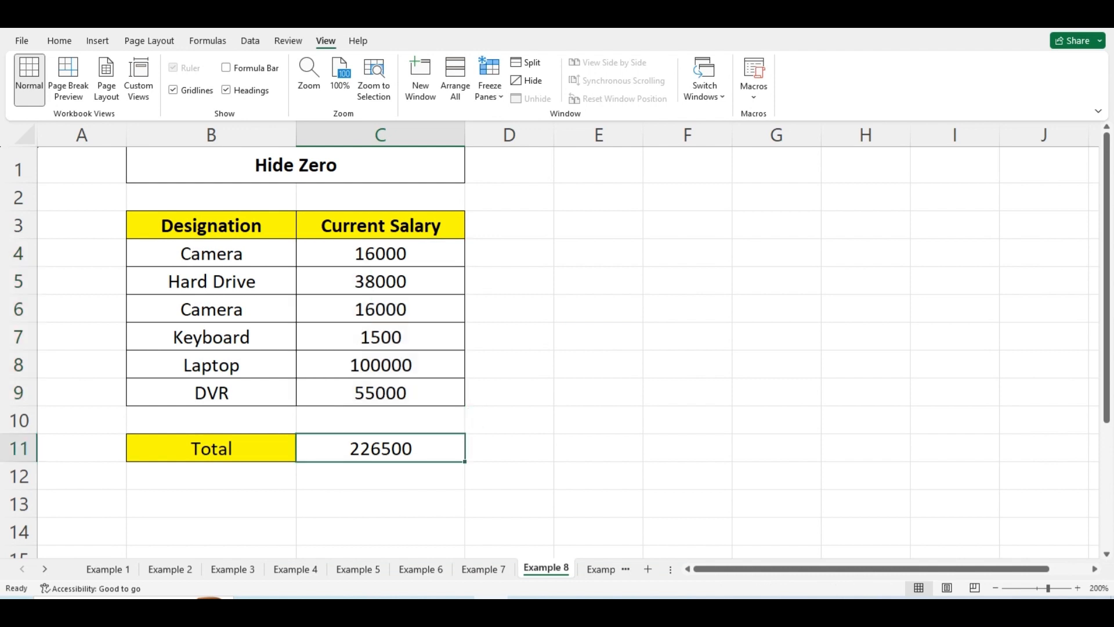
# Step: Clear the Current Salary values in C4:C9, check the Total in C11, and undo the deletion
pyautogui.moveTo(381, 254); pyautogui.dragTo(380, 393)
pyautogui.press('Delete')
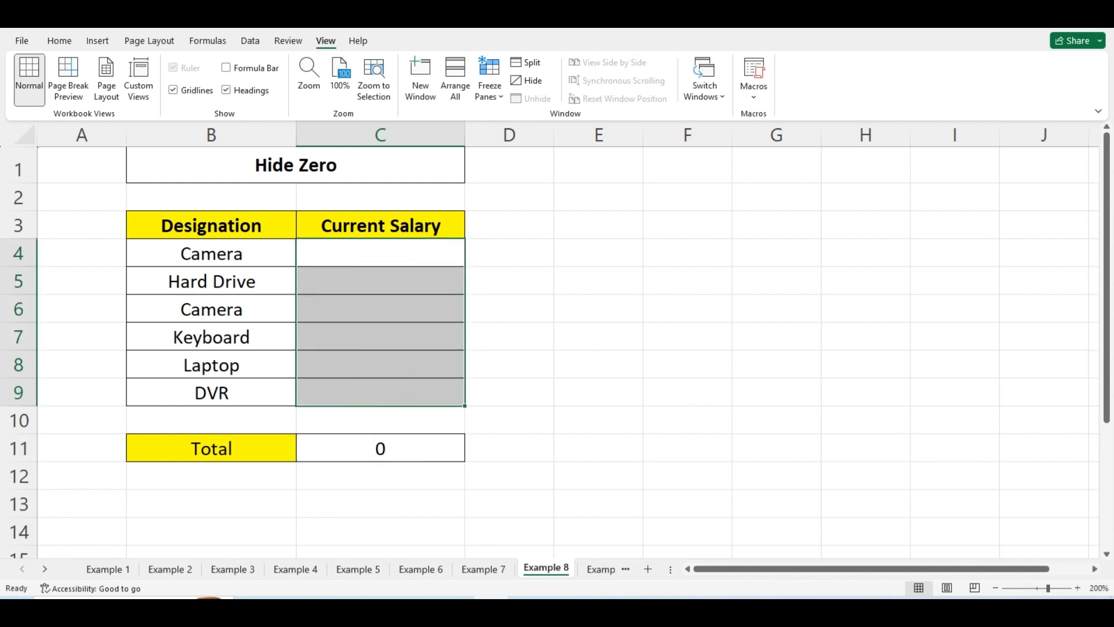
pyautogui.click(381, 449)
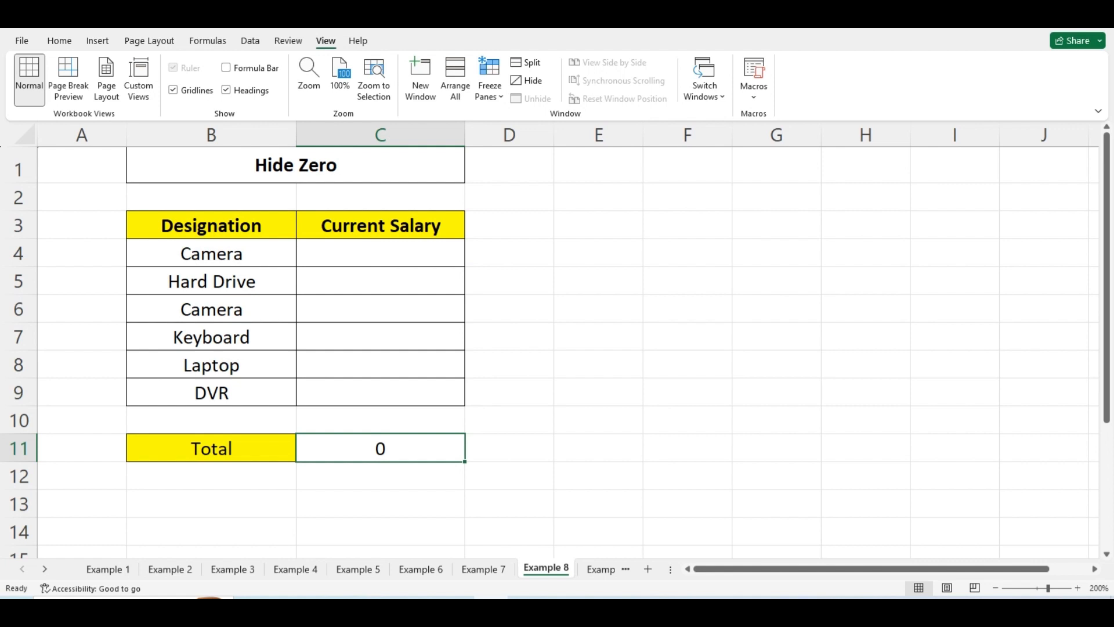
pyautogui.click(381, 309)
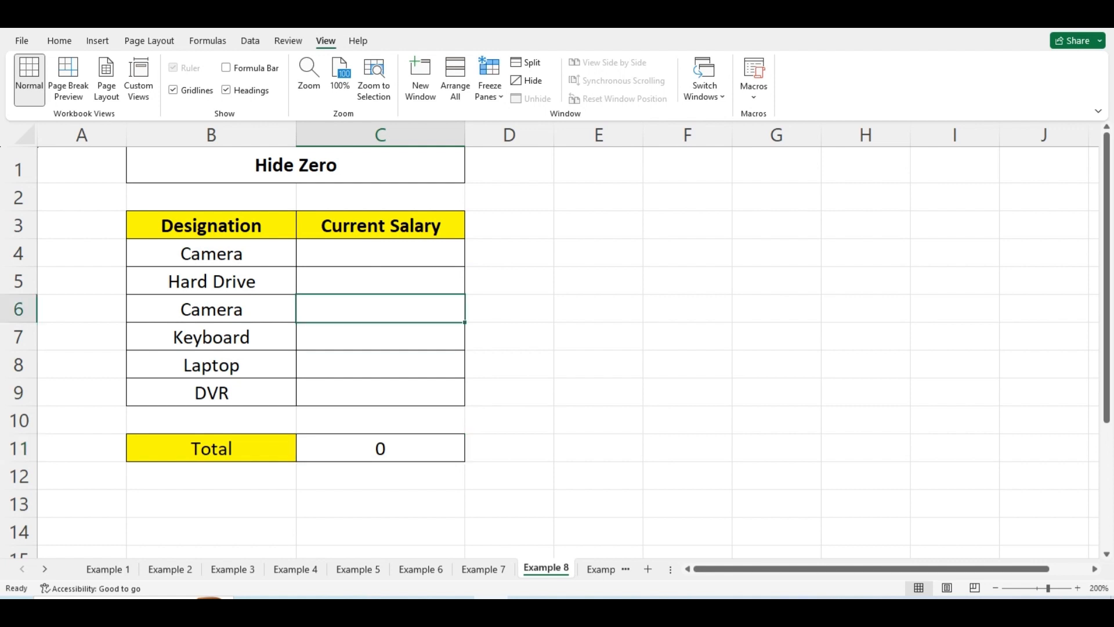
pyautogui.hotkey('ctrl', 'z')
pyautogui.moveTo(380, 253); pyautogui.dragTo(380, 392)
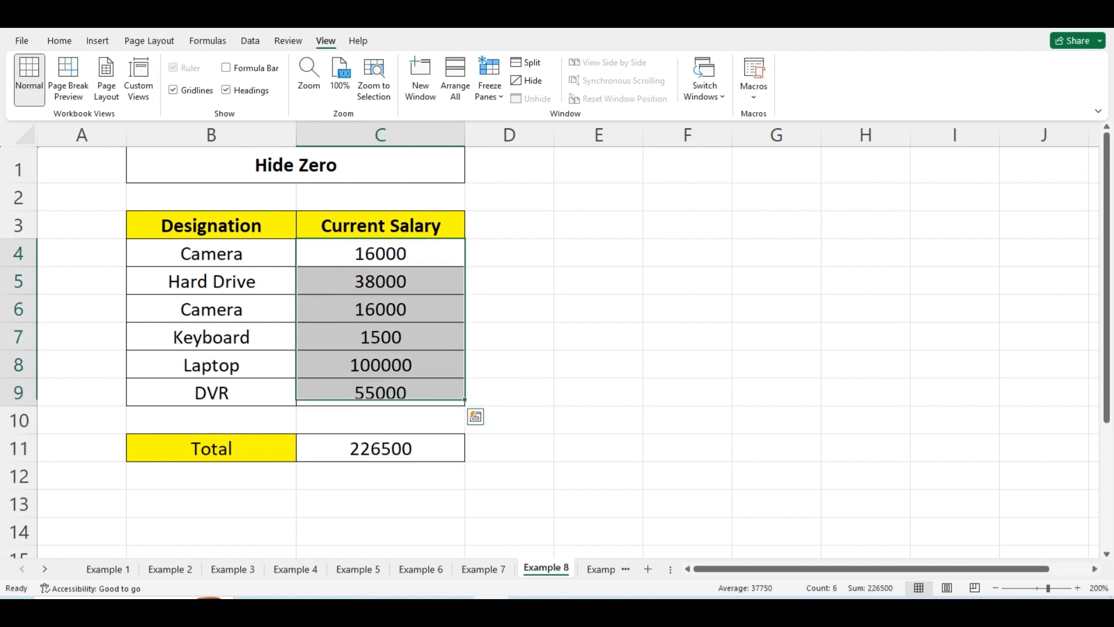
# Step: Copy the SUM(C4:C9) expression from the Total formula in C11 and remove it, keeping the equals sign
pyautogui.doubleClick(400, 449)
pyautogui.click(407, 448)
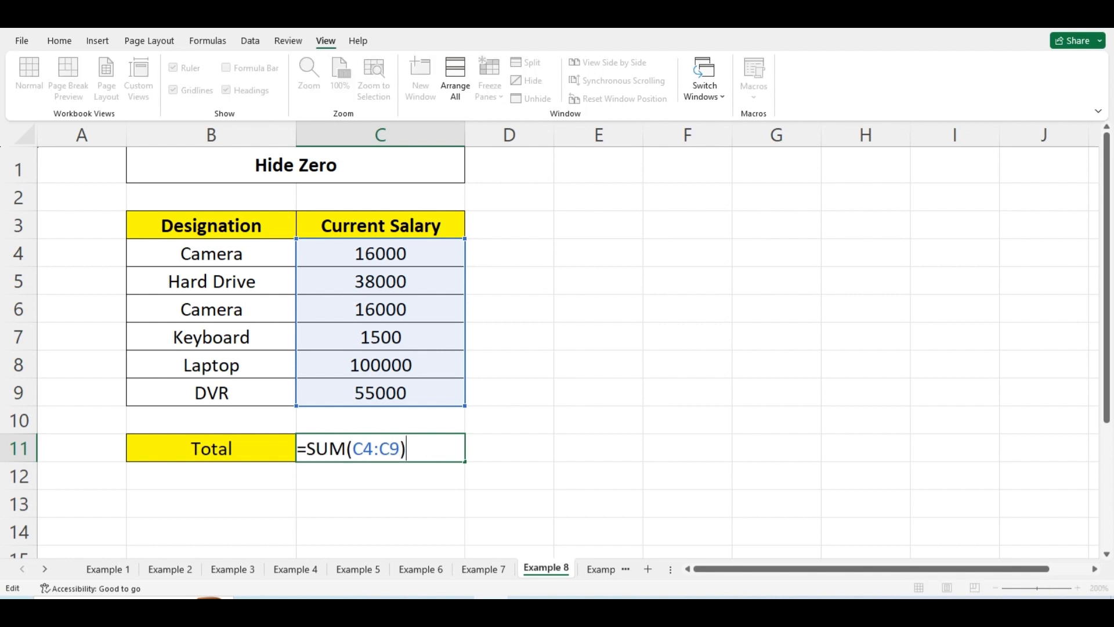
pyautogui.moveTo(407, 448); pyautogui.dragTo(307, 449)
pyautogui.hotkey('ctrl', 'c')
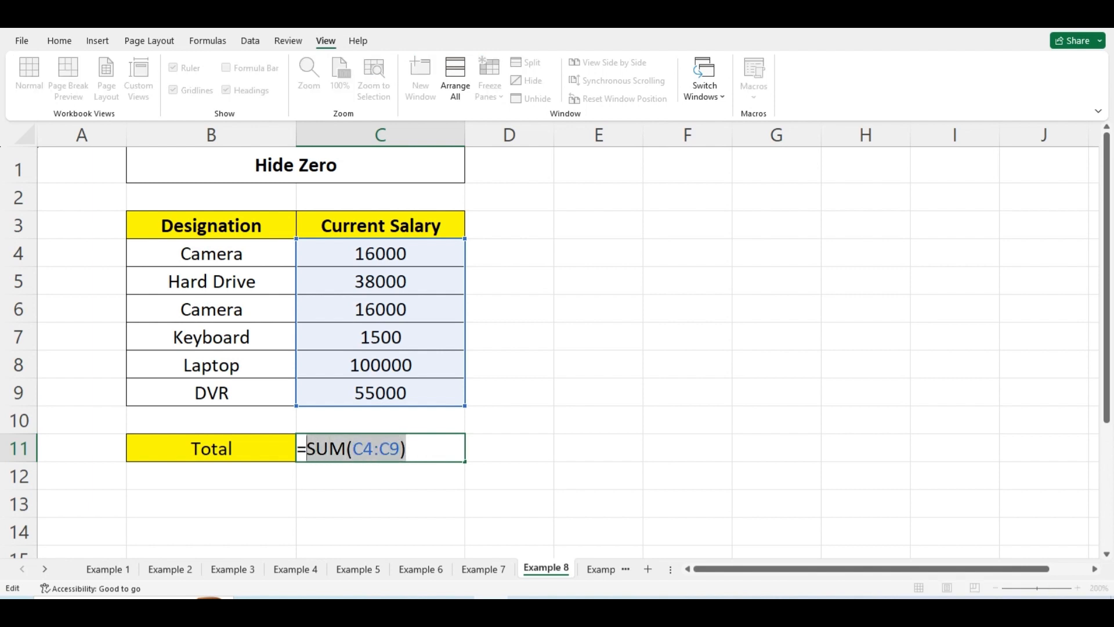
pyautogui.press('BackSpace')
# Step: Complete the Total formula in C11 as =IF(SUM(C4:C9)=0,"",SUM(C4:C9))
pyautogui.write('i')
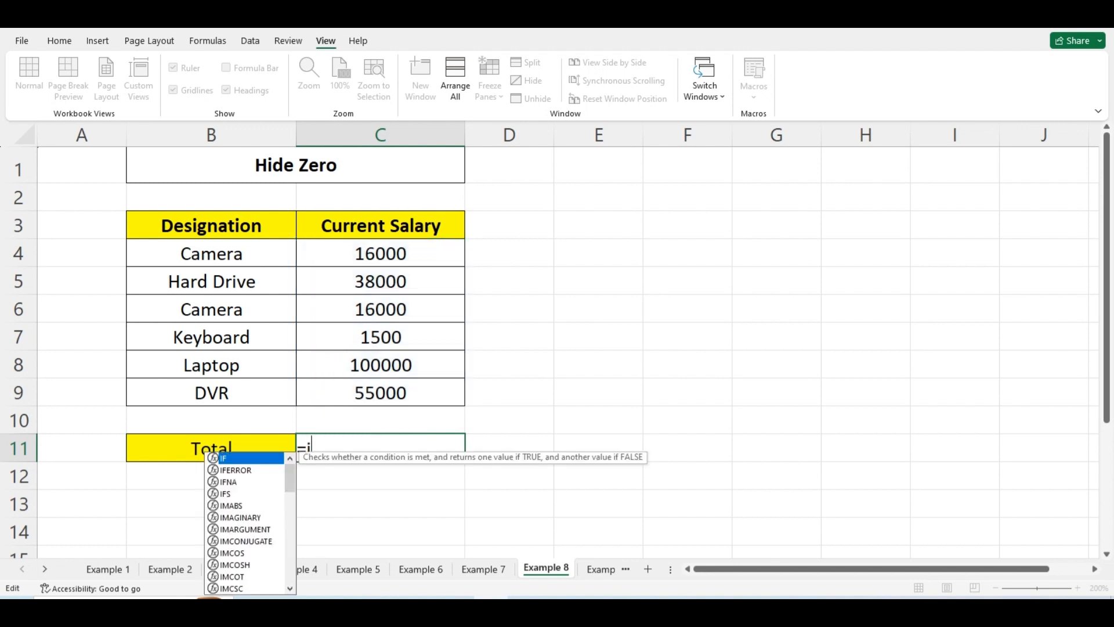
pyautogui.write('f(')
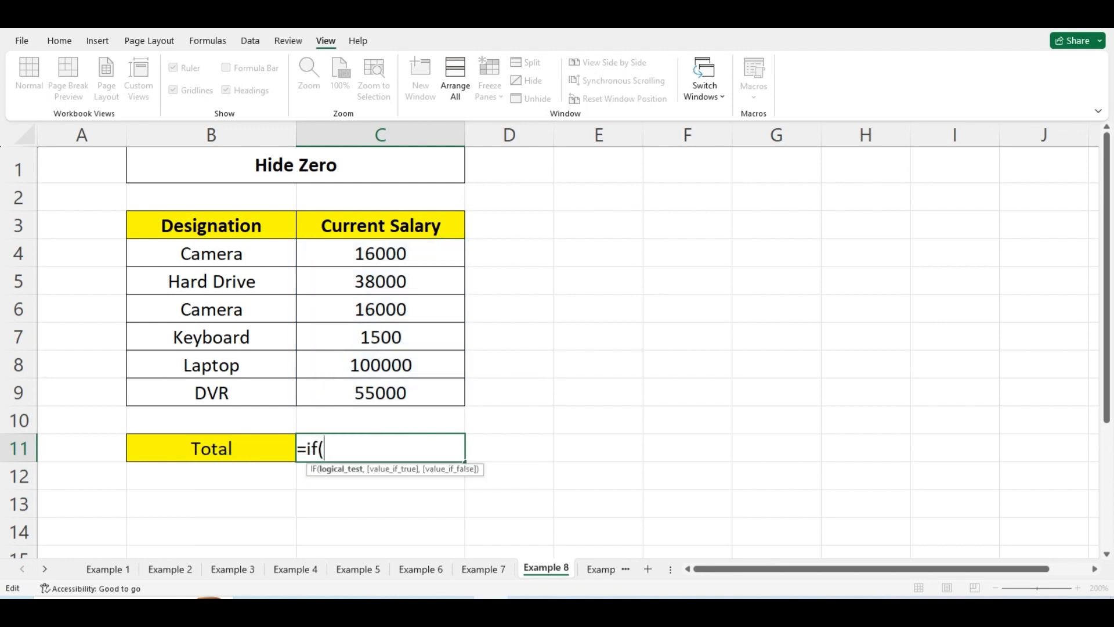
pyautogui.hotkey('ctrl', 'v')
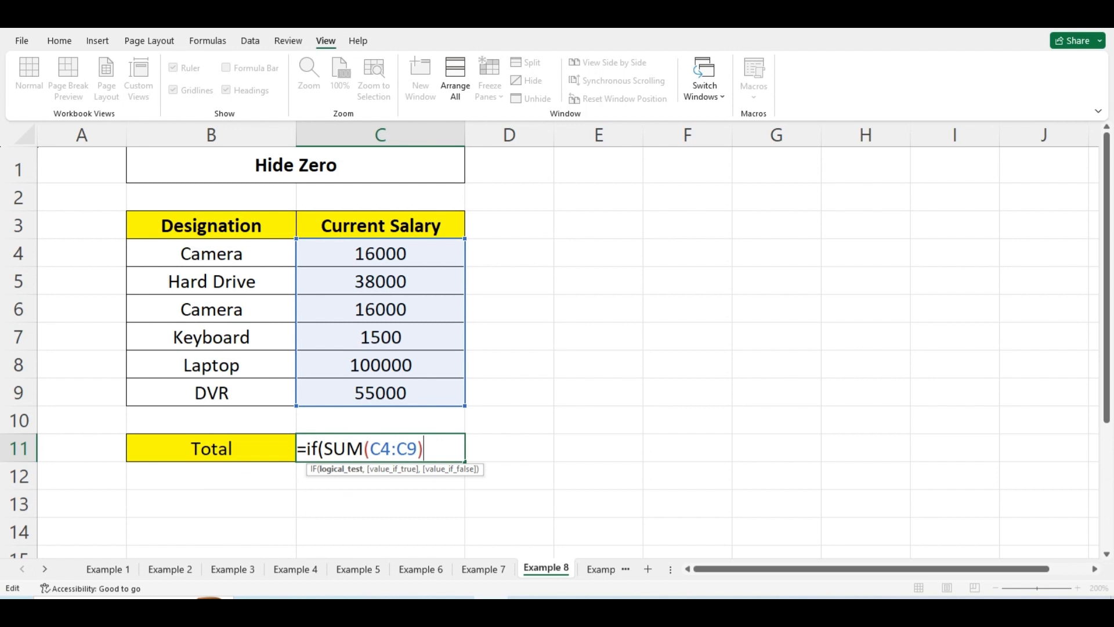
pyautogui.write('=0,')
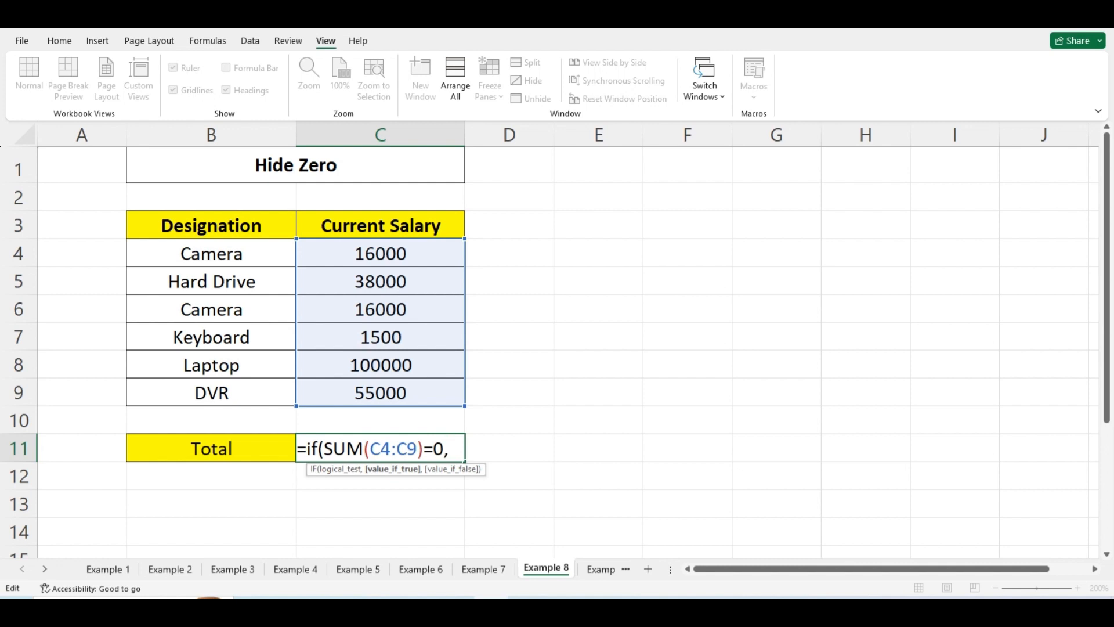
pyautogui.write('"",SUM(C4:C9')
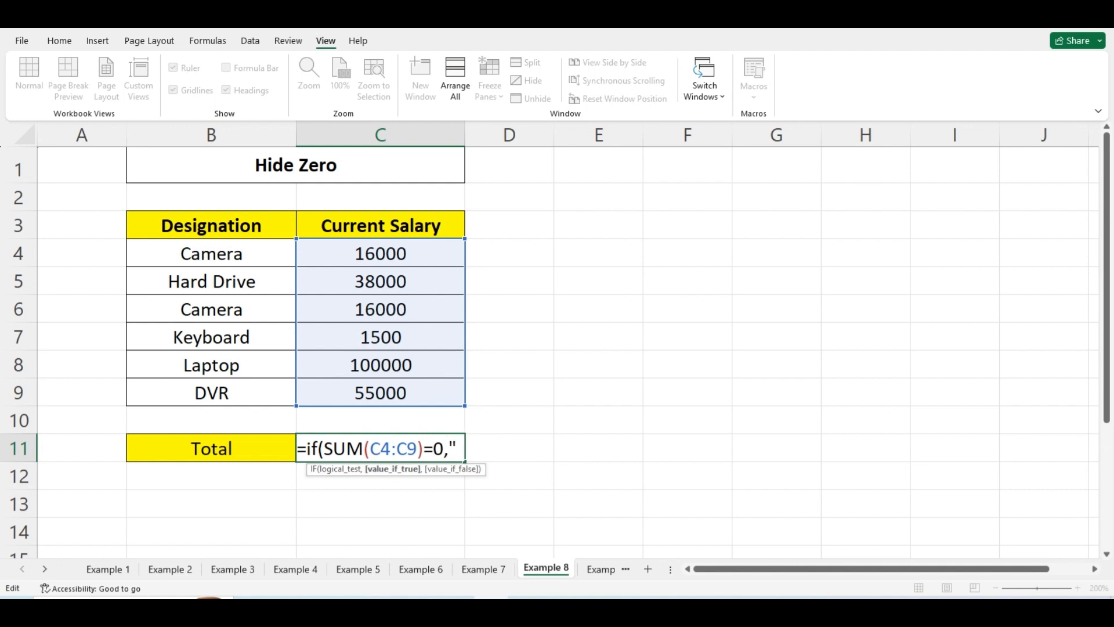
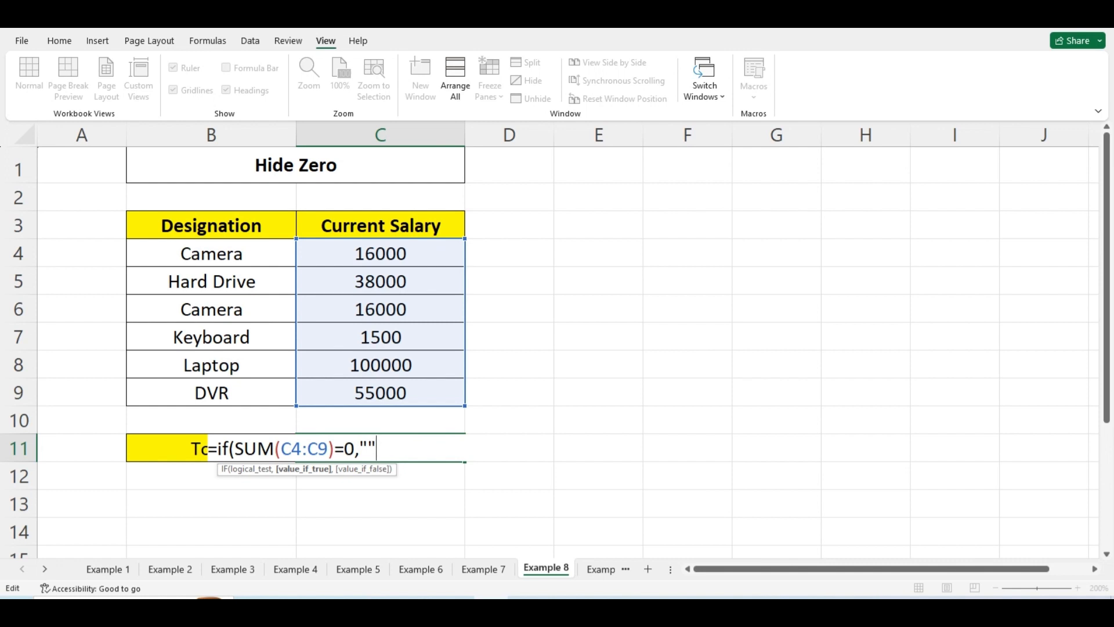
pyautogui.write(',')
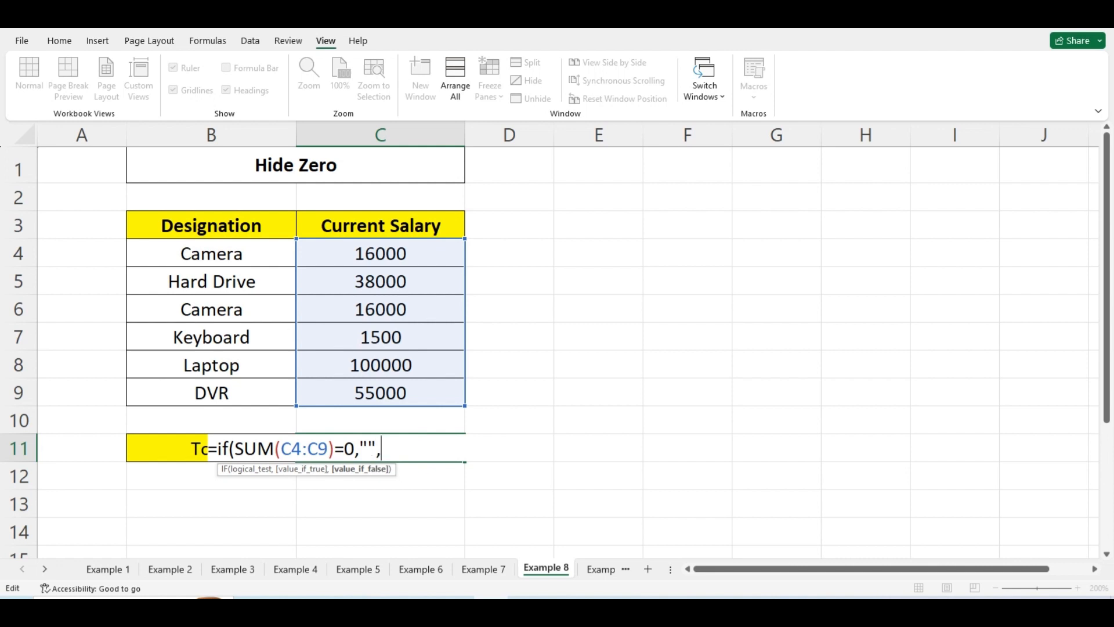
pyautogui.write('SUM(C4:C9)')
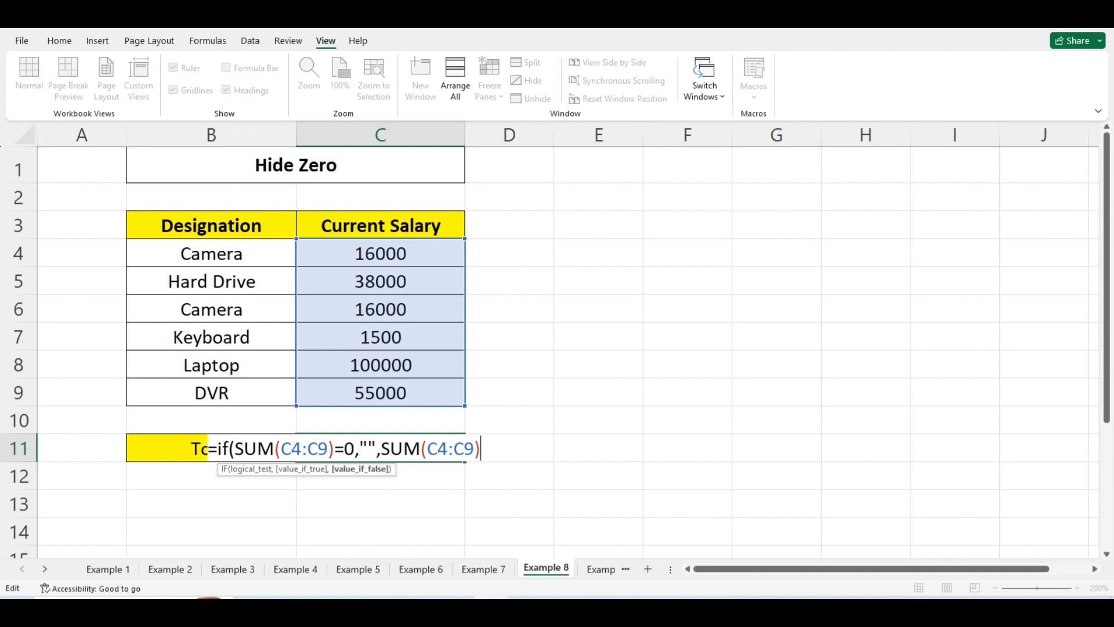
pyautogui.write(')')
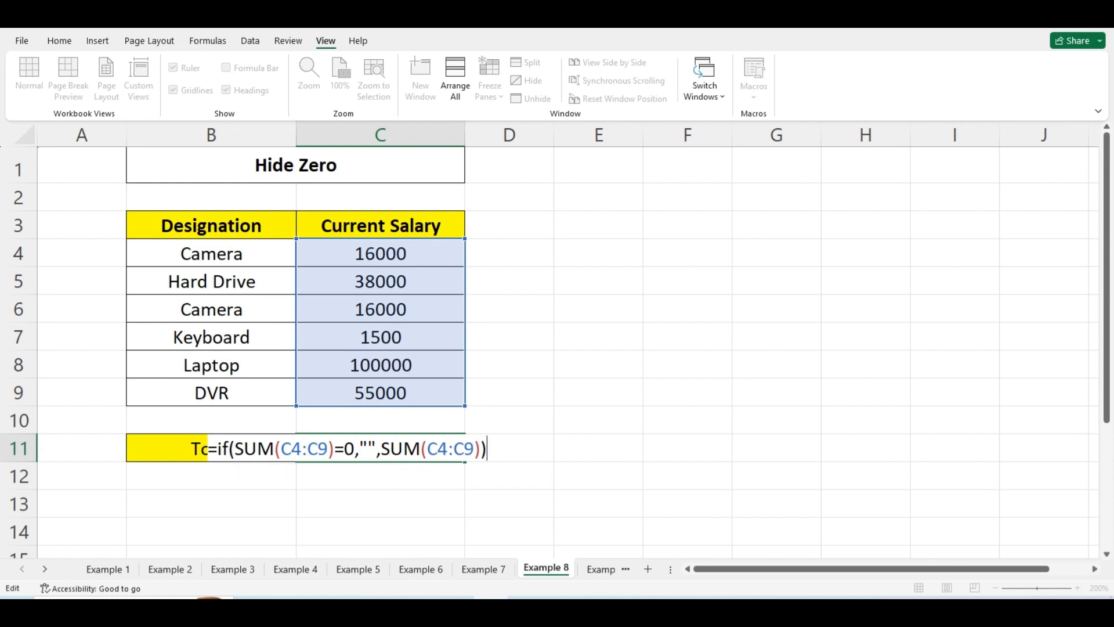
pyautogui.press('Return')
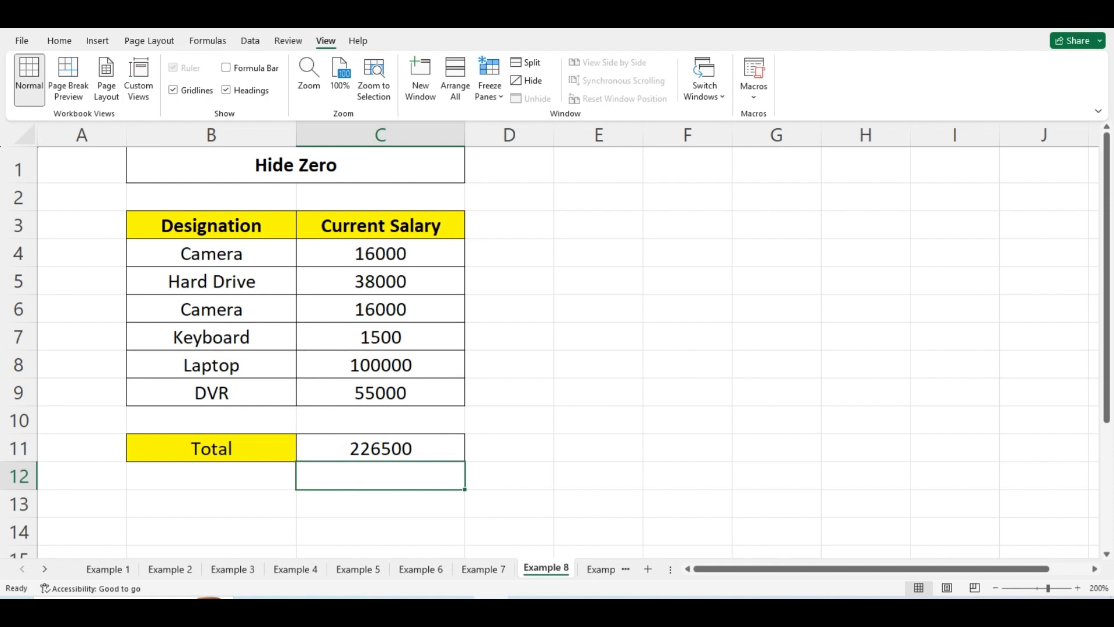
# Step: Test the new Total formula by clearing the Current Salary values in C4:C9, checking C11, and undoing the deletion
pyautogui.moveTo(380, 393); pyautogui.dragTo(380, 254)
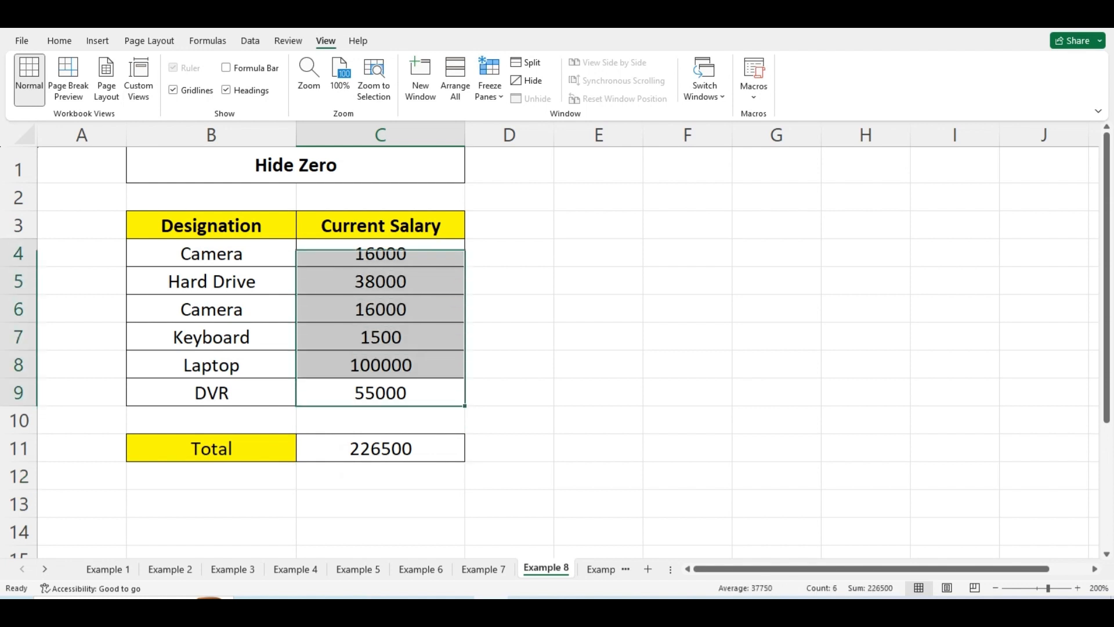
pyautogui.press('Delete')
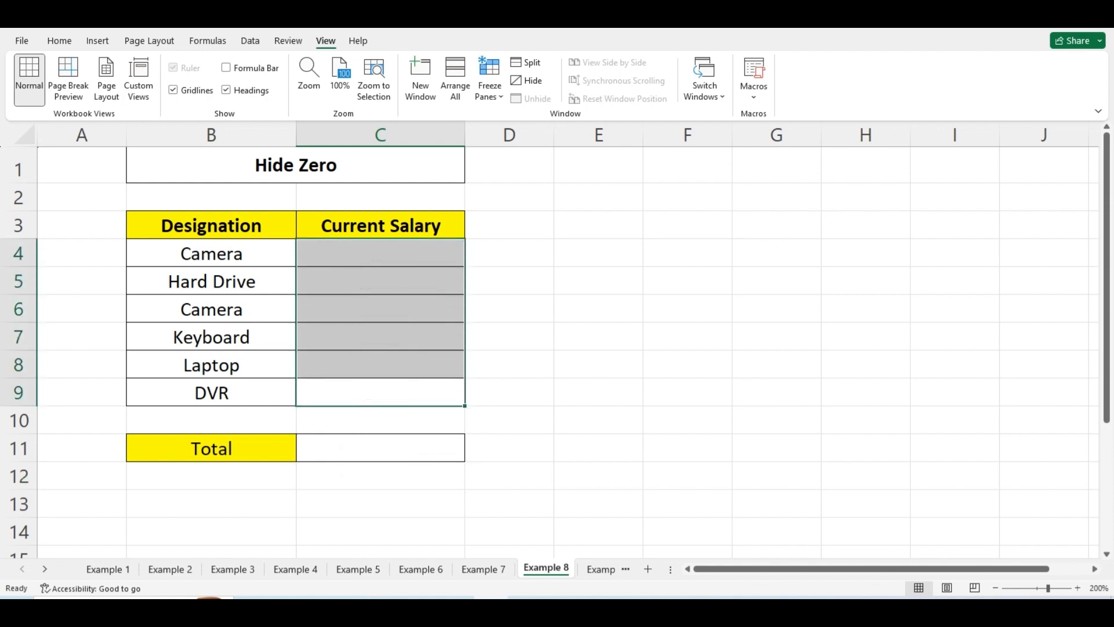
pyautogui.moveTo(380, 476); pyautogui.dragTo(380, 504)
pyautogui.click(380, 449)
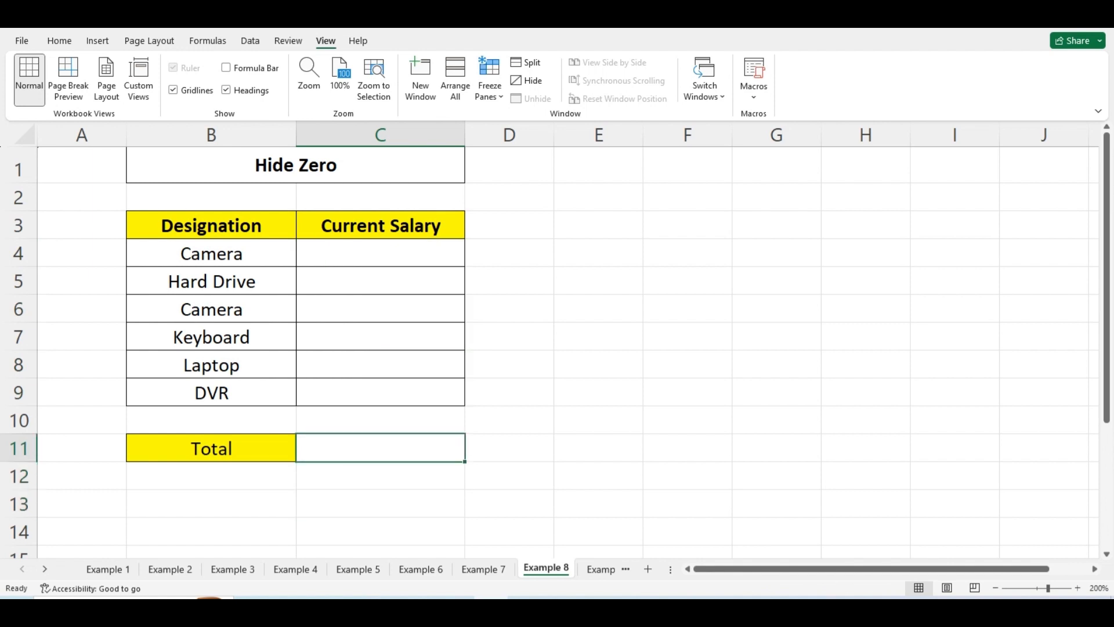
pyautogui.click(380, 476)
pyautogui.hotkey('ctrl', 'z')
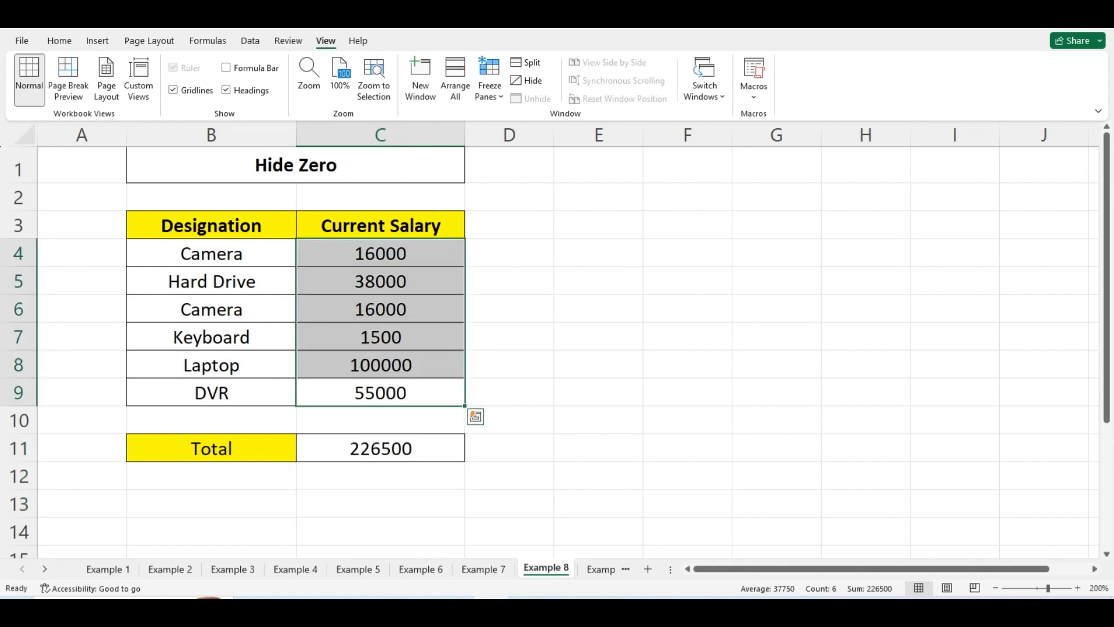
pyautogui.click(380, 477)
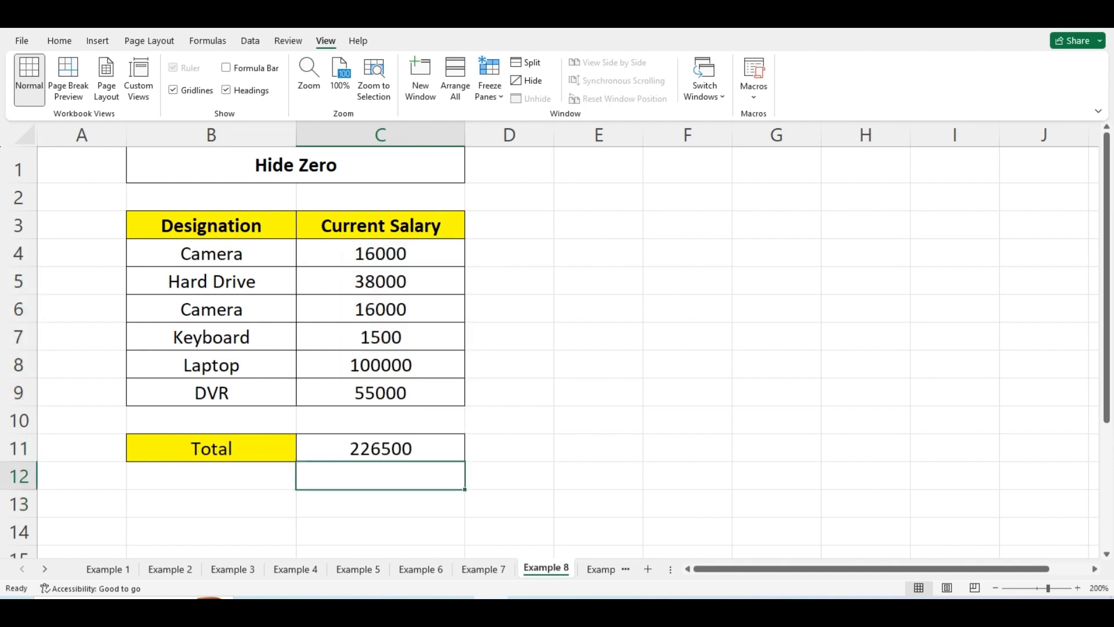
# Step: Switch to the Example 9 sheet and review the student names, the Phy, Che and Math marks, and the Passing Marks in row 11
pyautogui.hotkey('ctrl', 'pagedown')
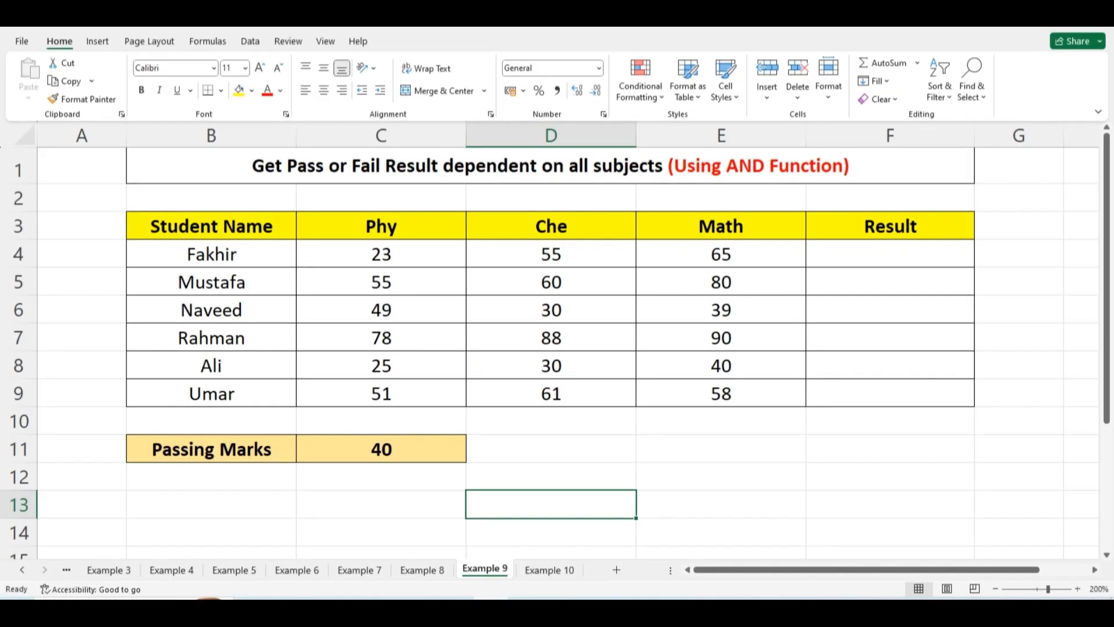
pyautogui.moveTo(211, 226); pyautogui.dragTo(211, 396)
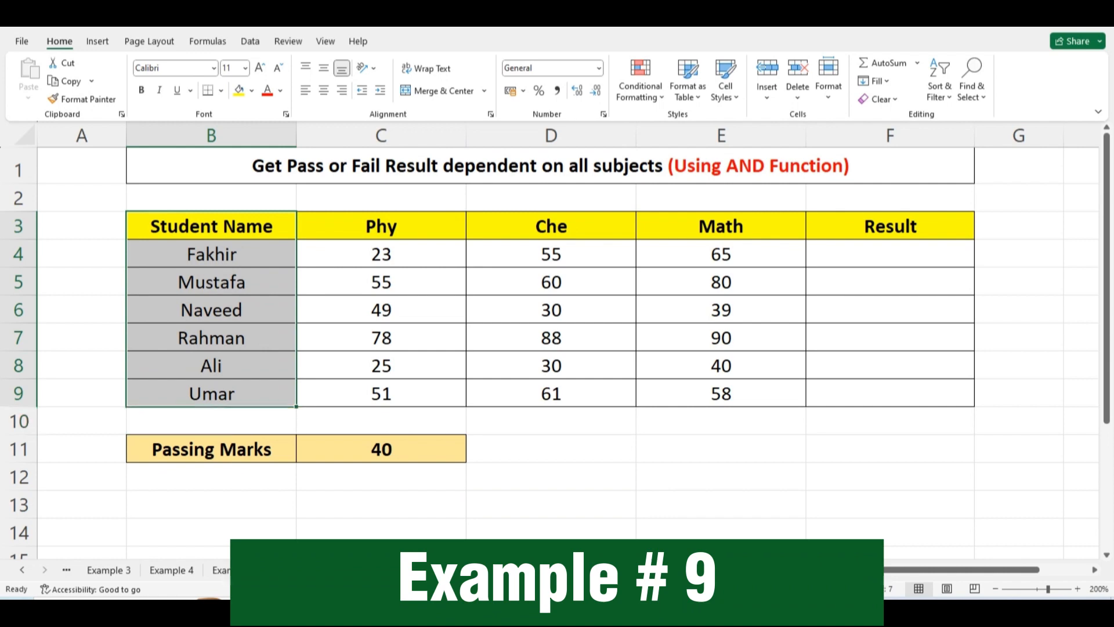
pyautogui.moveTo(382, 226); pyautogui.dragTo(721, 395)
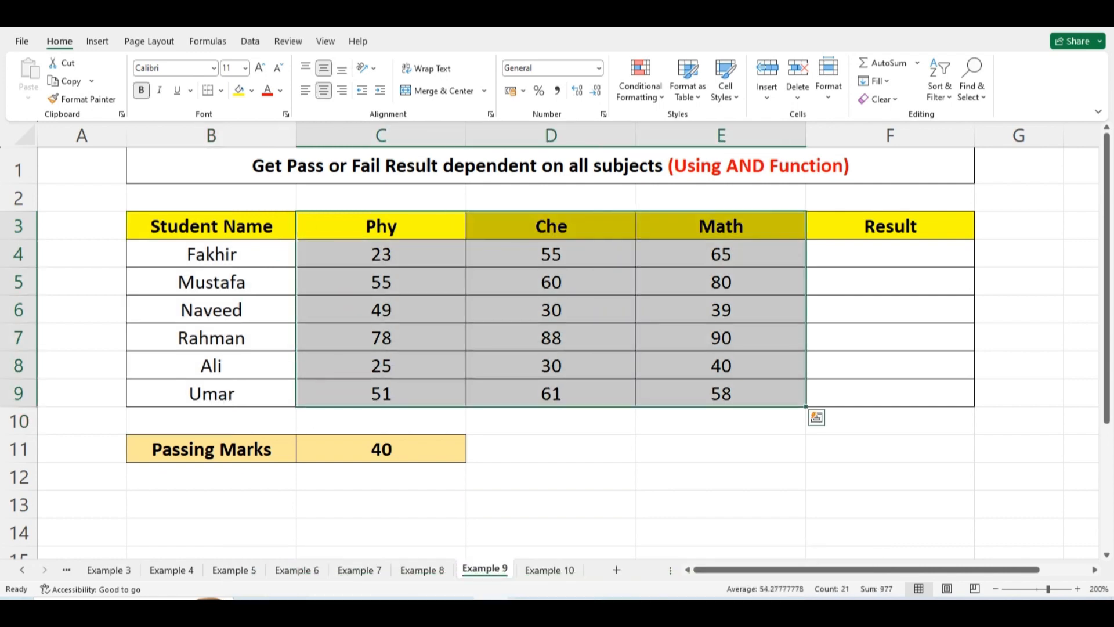
pyautogui.moveTo(382, 226); pyautogui.dragTo(721, 394)
pyautogui.click(890, 254)
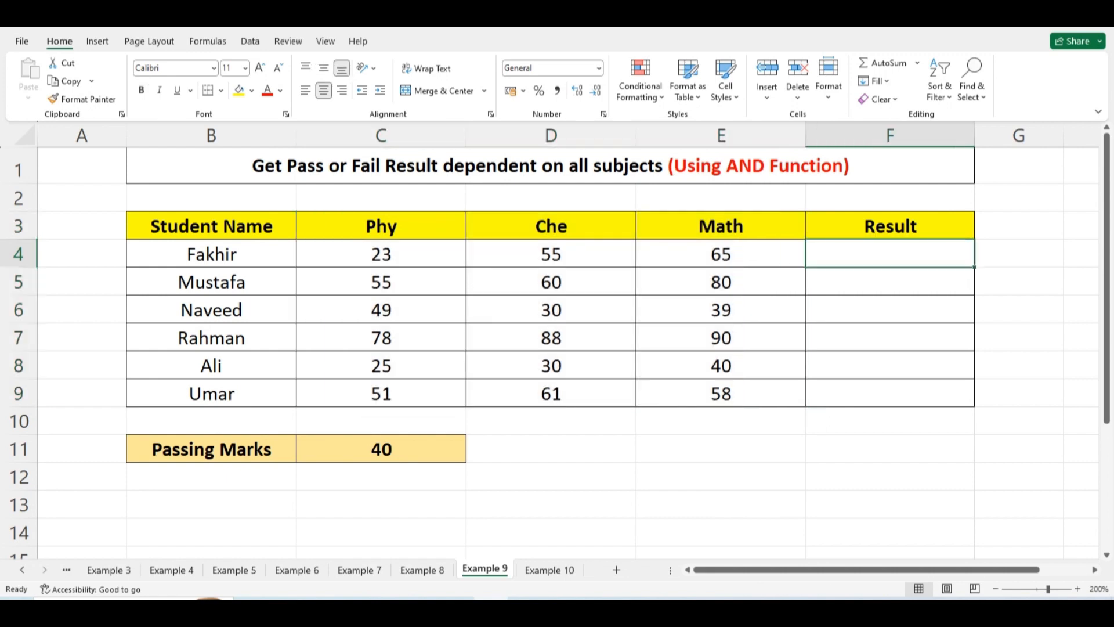
pyautogui.moveTo(211, 450); pyautogui.dragTo(381, 449)
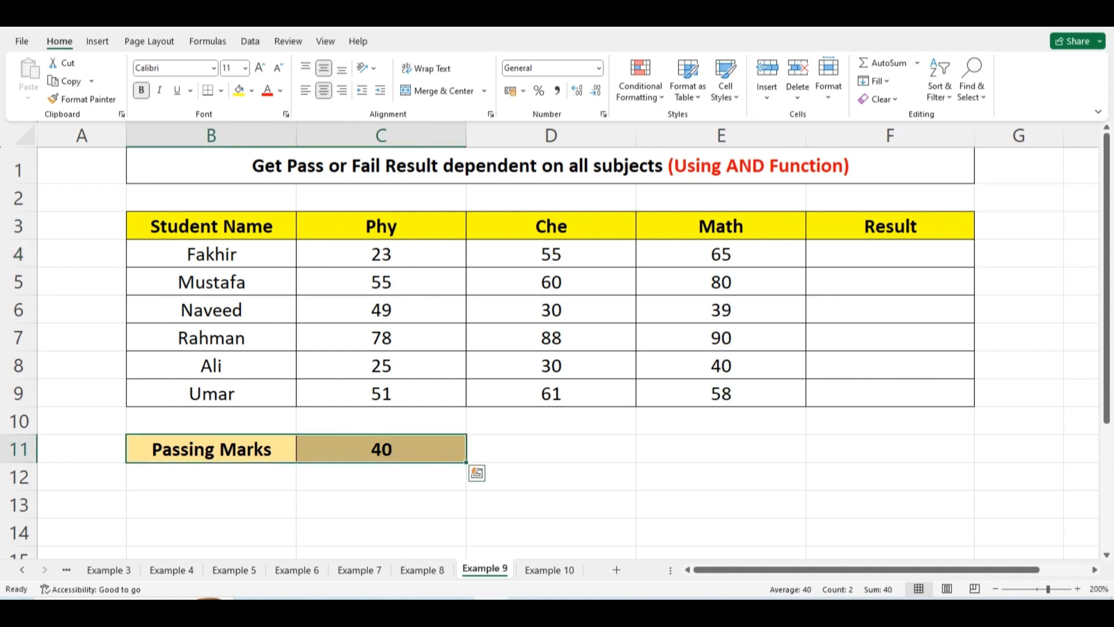
pyautogui.moveTo(381, 254); pyautogui.dragTo(722, 282)
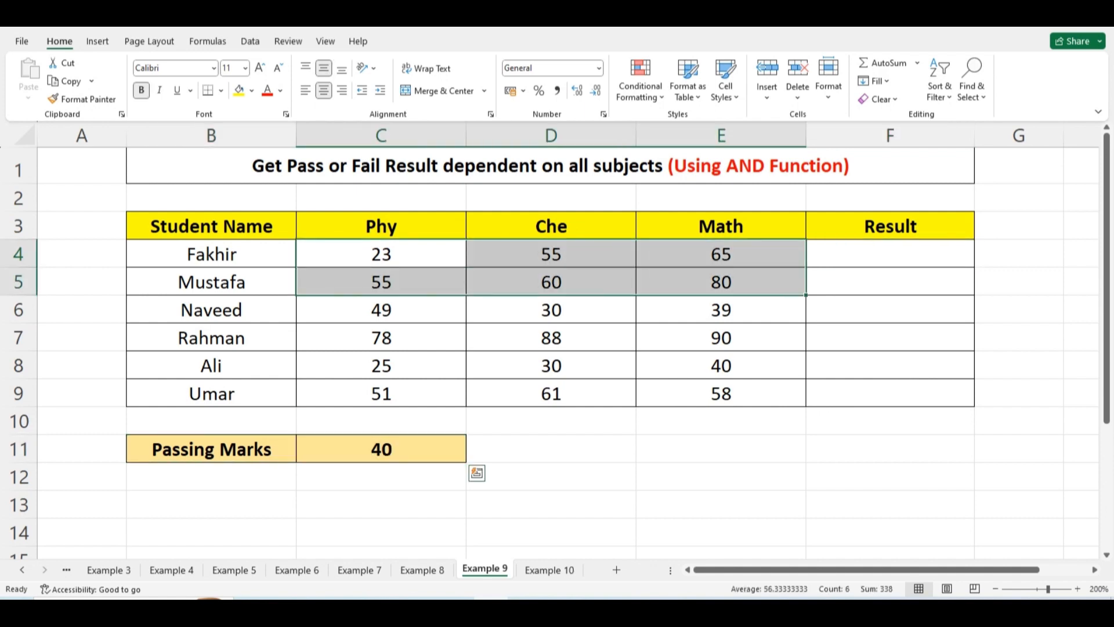
pyautogui.moveTo(381, 254); pyautogui.dragTo(721, 254)
# Step: Start the Result formula in F4 with an IF containing an AND test whose first condition is C4>=40
pyautogui.click(890, 254)
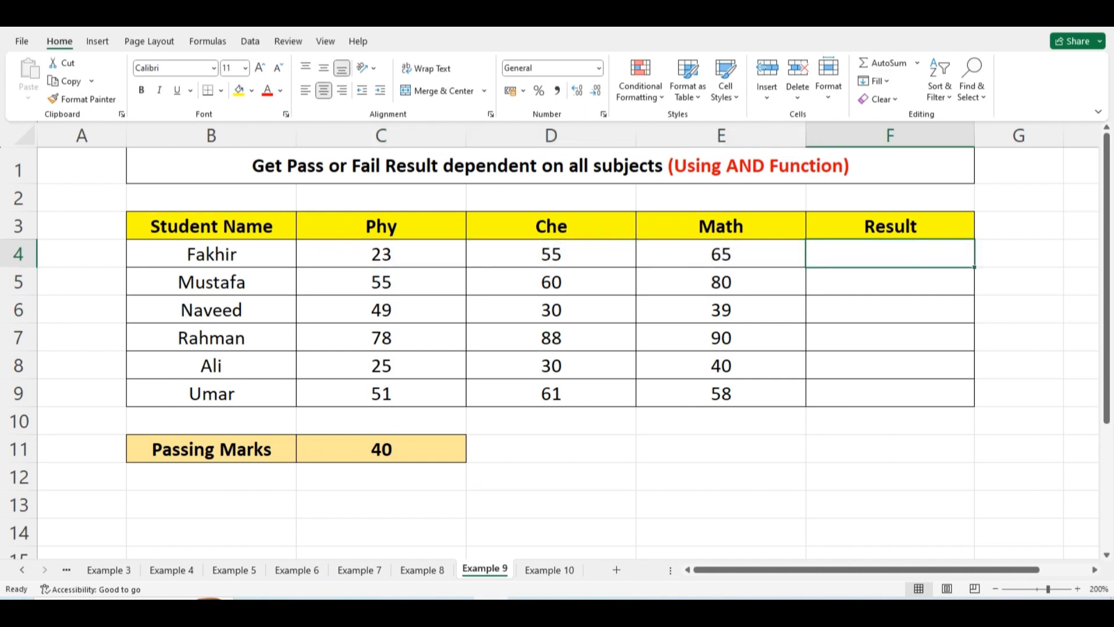
pyautogui.write('=')
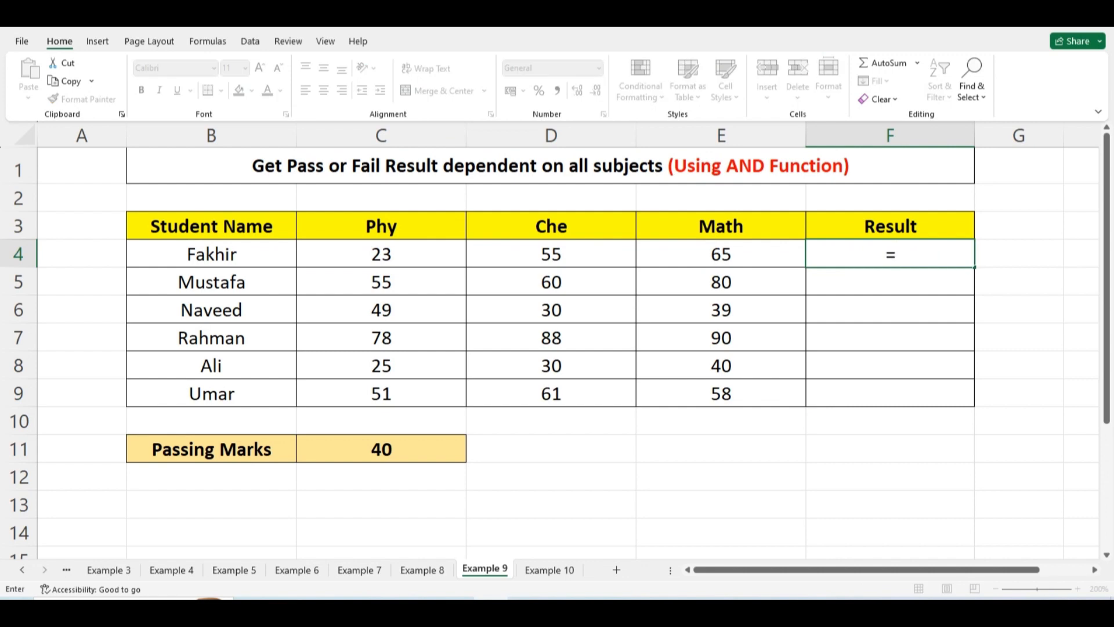
pyautogui.write('if(')
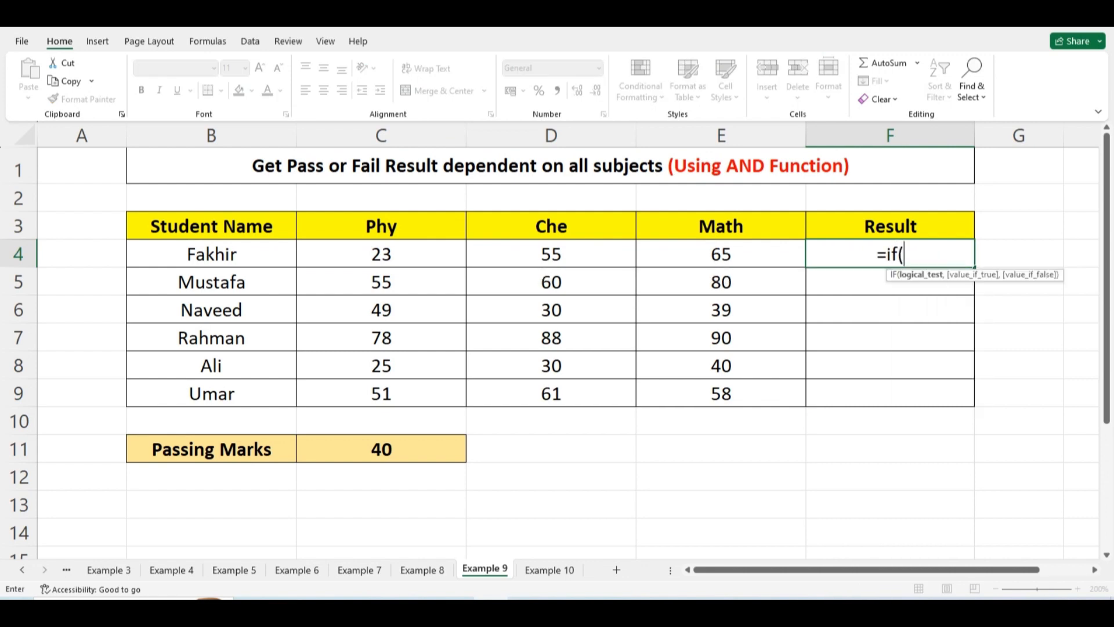
pyautogui.write('and')
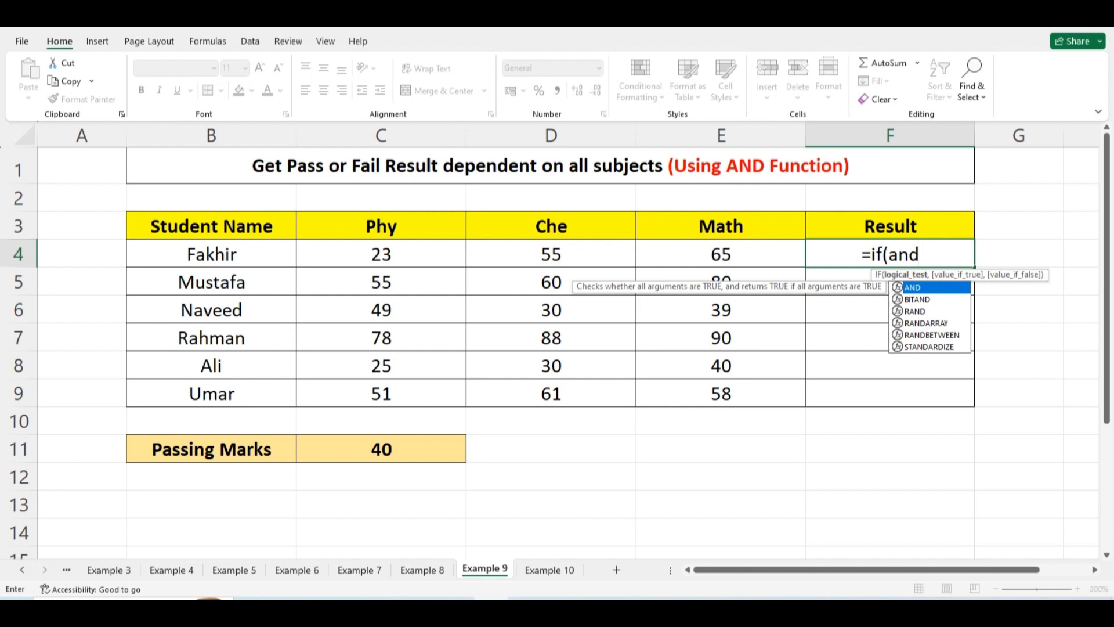
pyautogui.write('(')
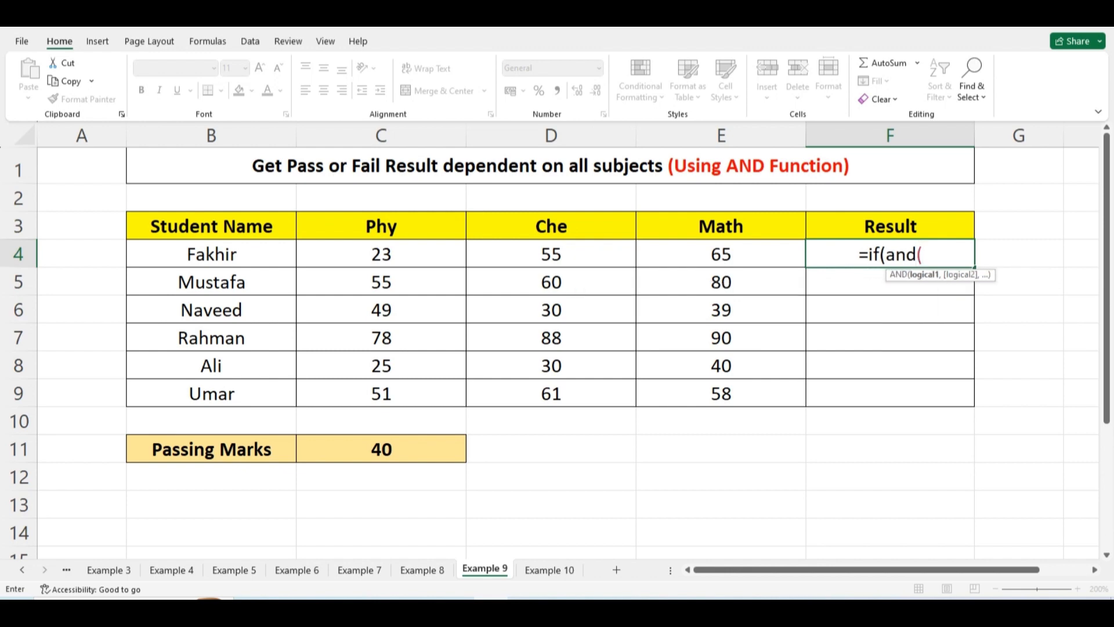
pyautogui.click(381, 254)
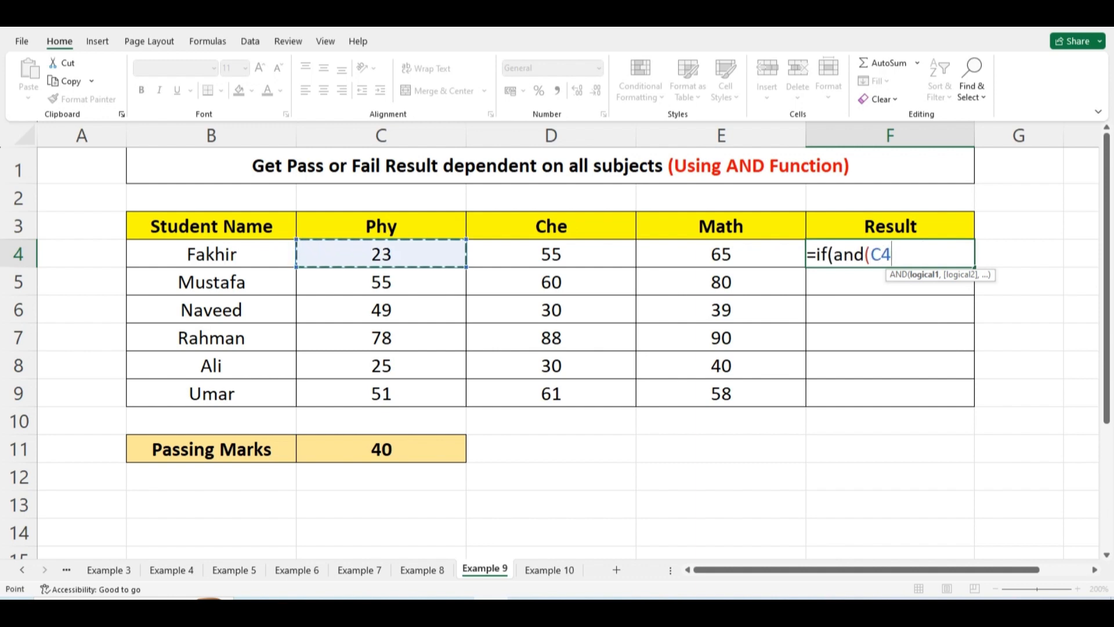
pyautogui.write('=')
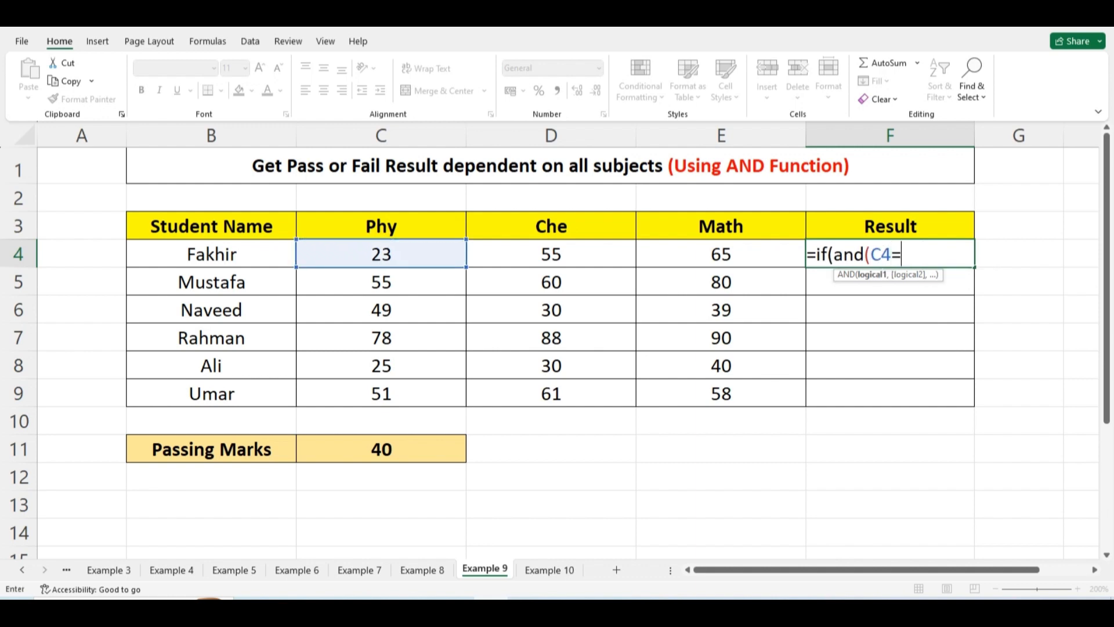
pyautogui.press('BackSpace')
pyautogui.write('>=40,')
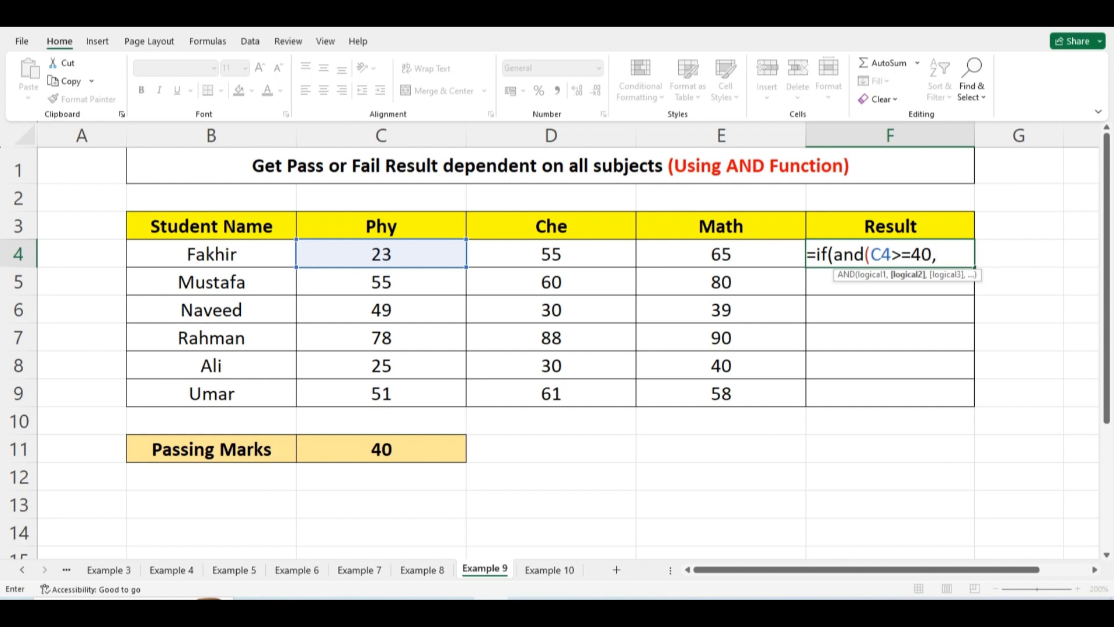
# Step: Add the conditions D4>=40 and E4>=40 to the AND test in F4 and close the AND function
pyautogui.click(551, 254)
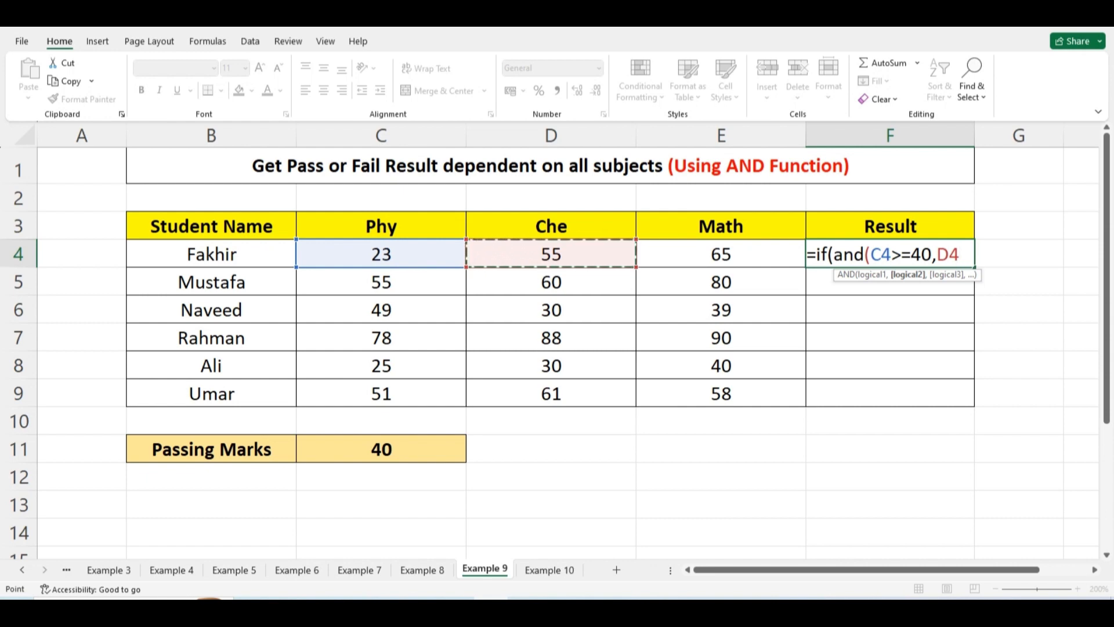
pyautogui.write('>=')
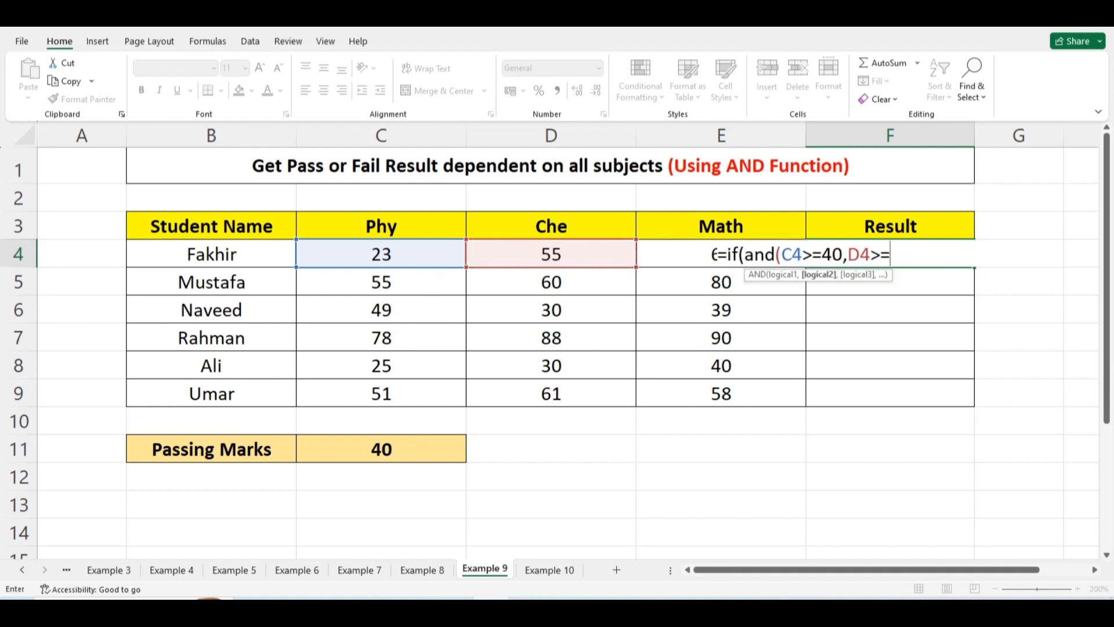
pyautogui.write('40,')
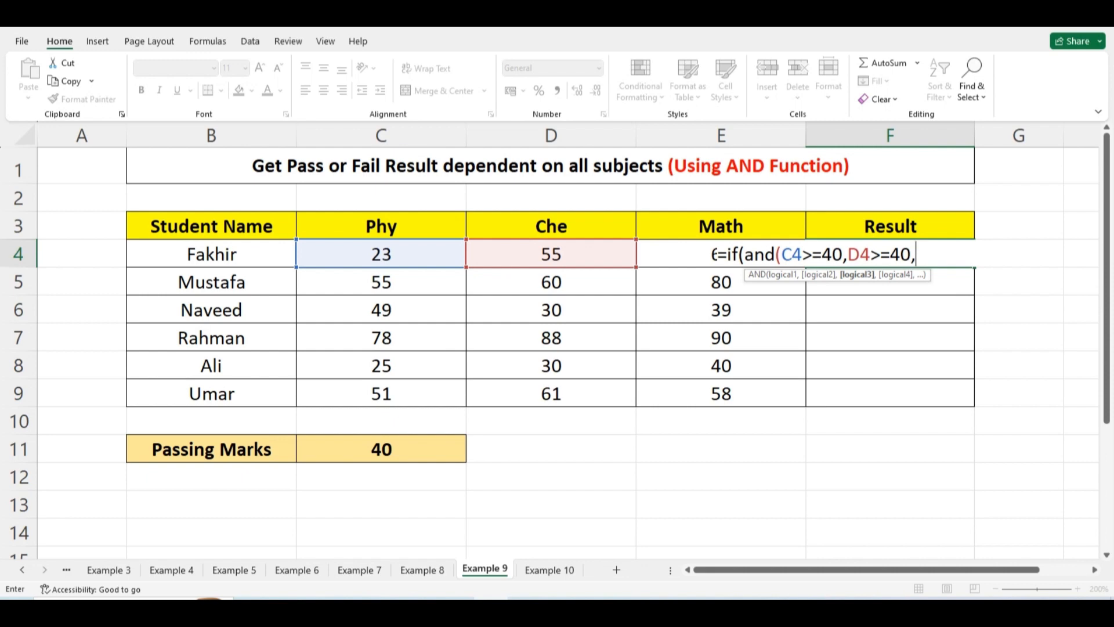
pyautogui.press('Left')
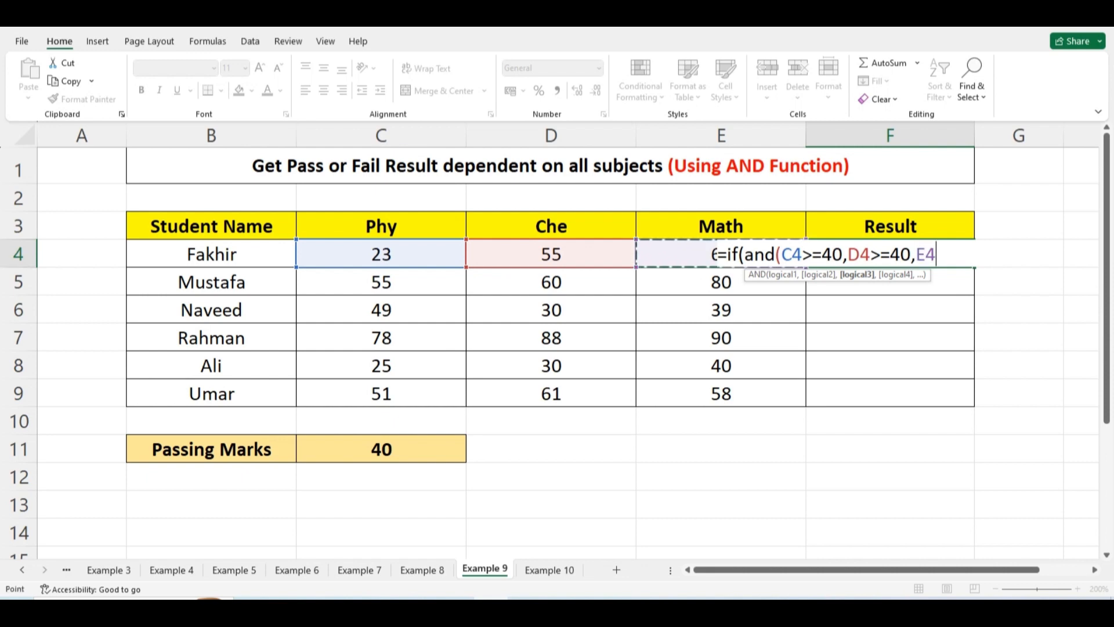
pyautogui.write('>=')
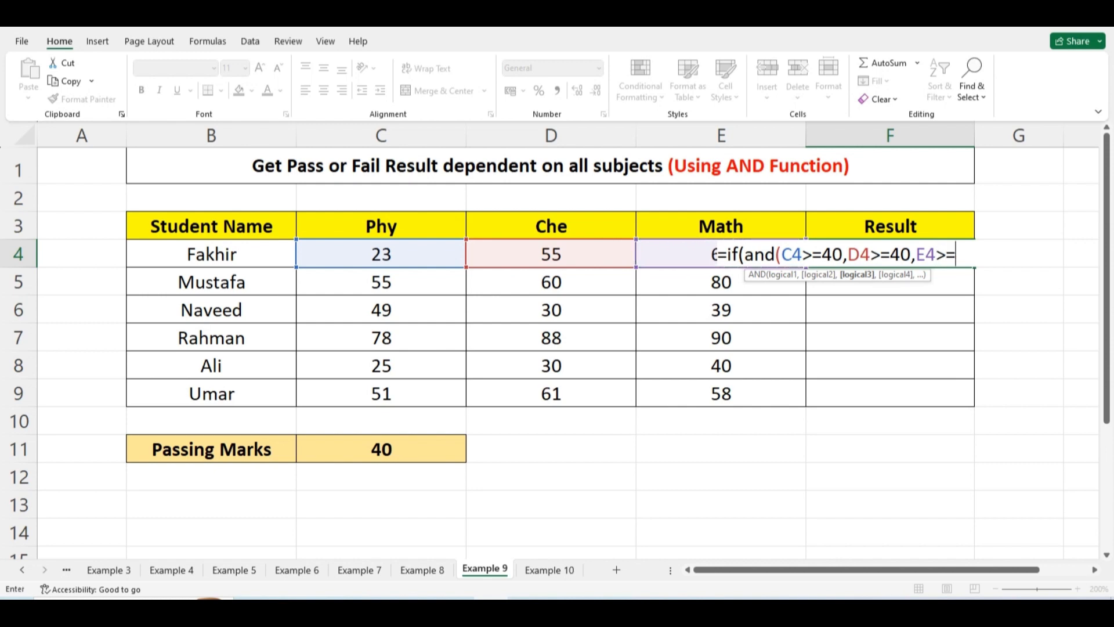
pyautogui.write('40)')
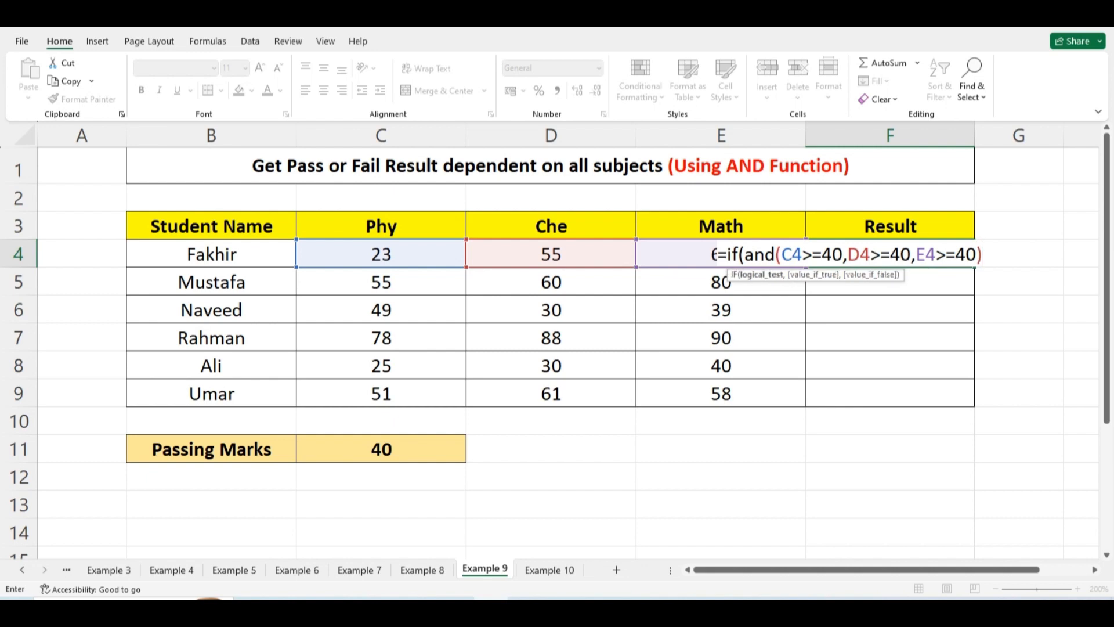
# Step: Complete the IF formula in F4 with "Pass" as the true value and "Fail" as the false value
pyautogui.write(',')
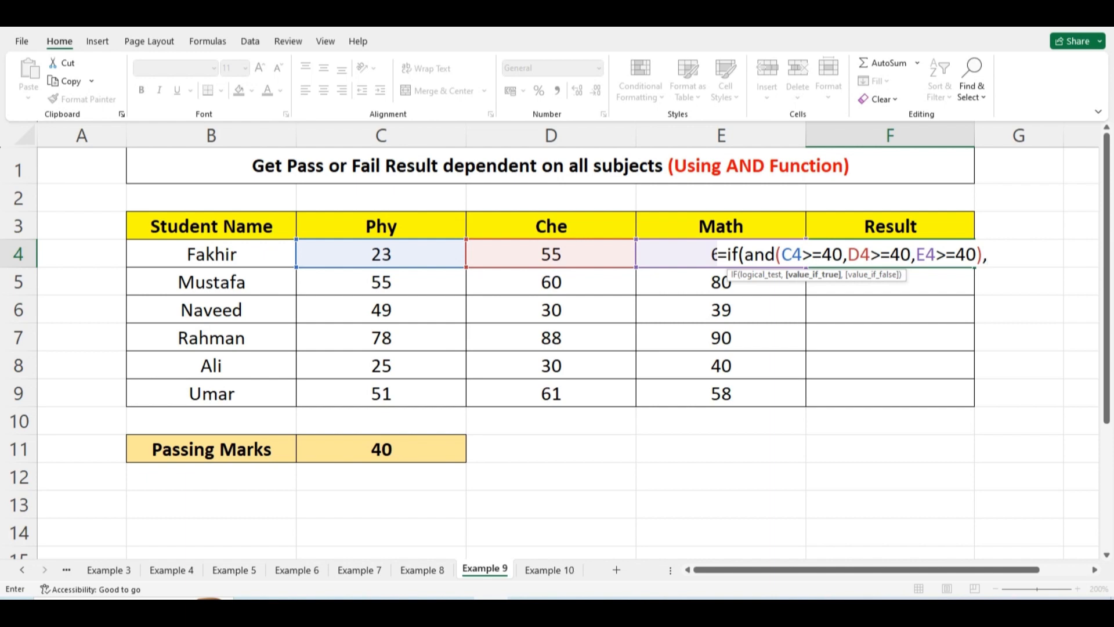
pyautogui.write('"Pass",')
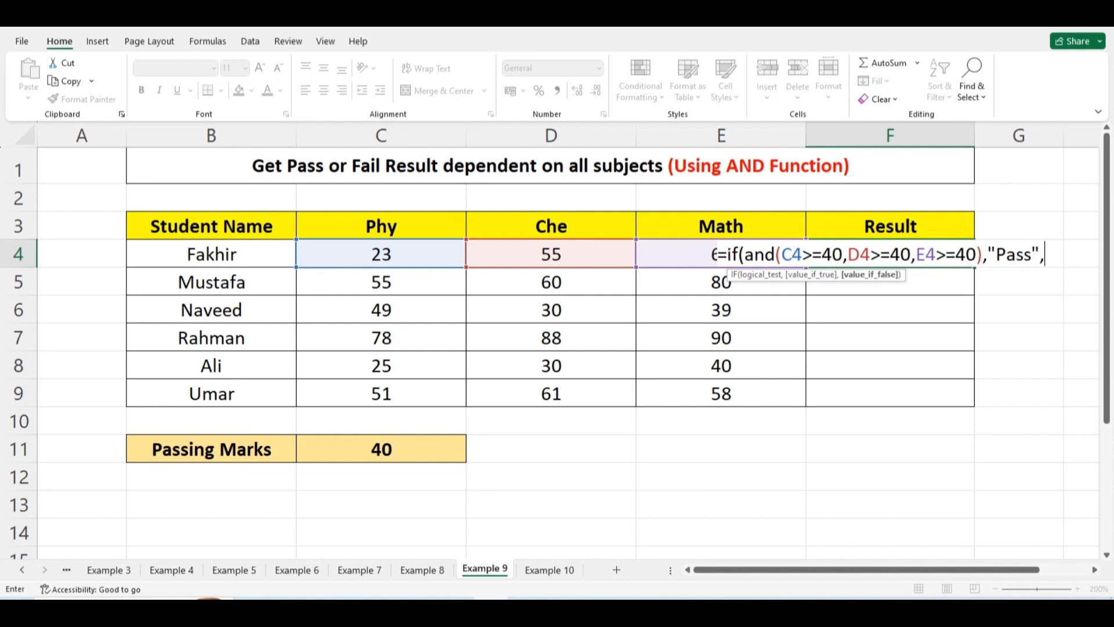
pyautogui.write('"Fail')
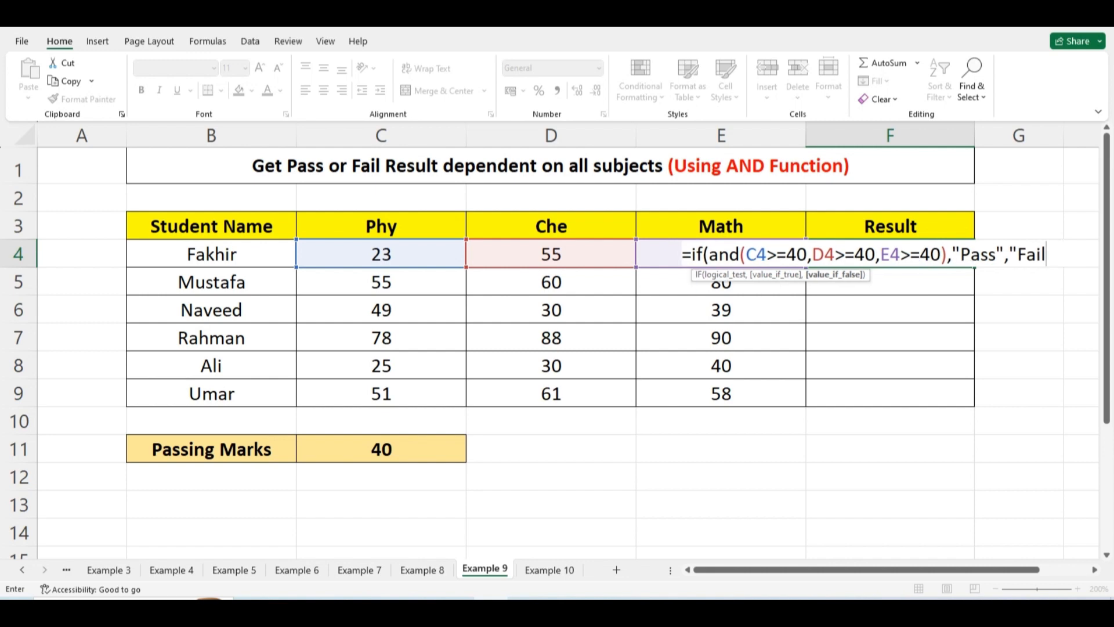
pyautogui.write('")')
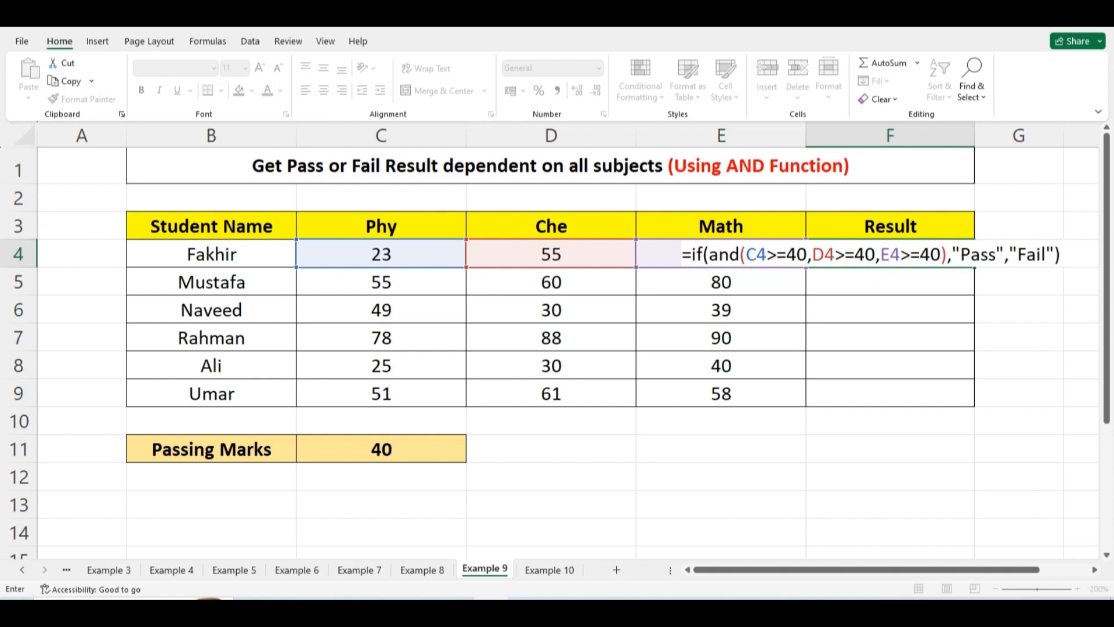
pyautogui.press('Return')
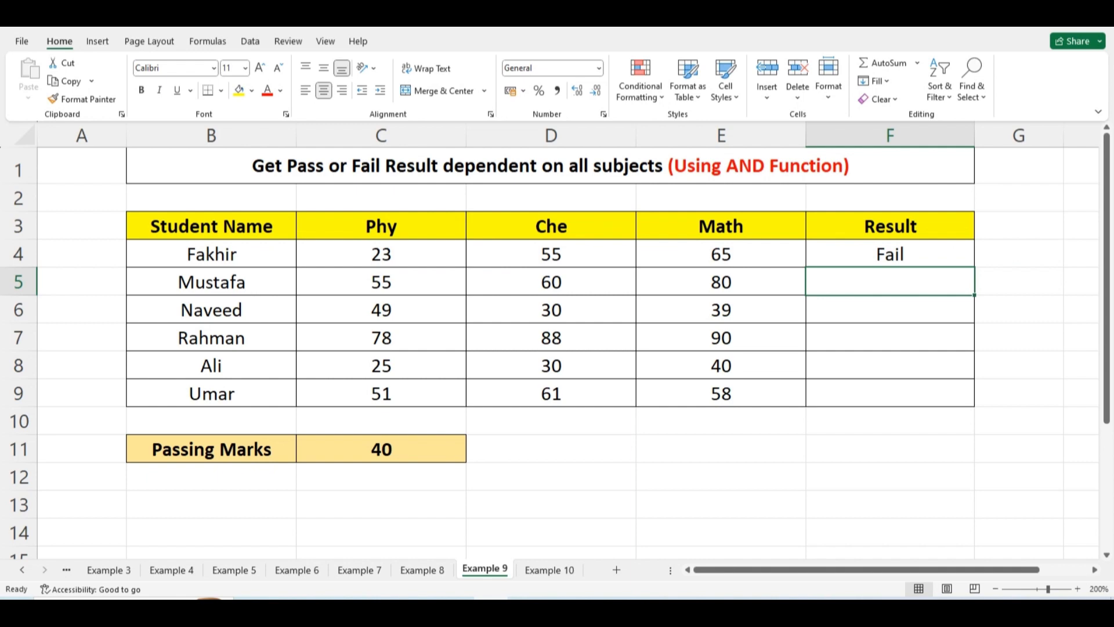
# Step: Fill the Result formula from F4 down through F9
pyautogui.press('Up')
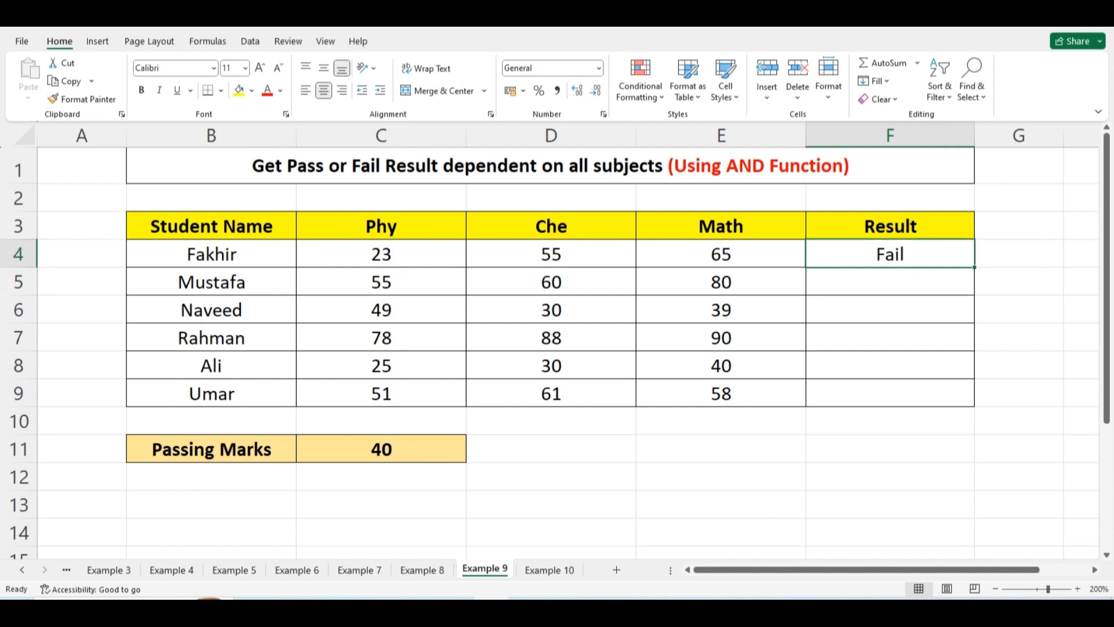
pyautogui.moveTo(974, 267); pyautogui.dragTo(968, 397)
pyautogui.click(889, 476)
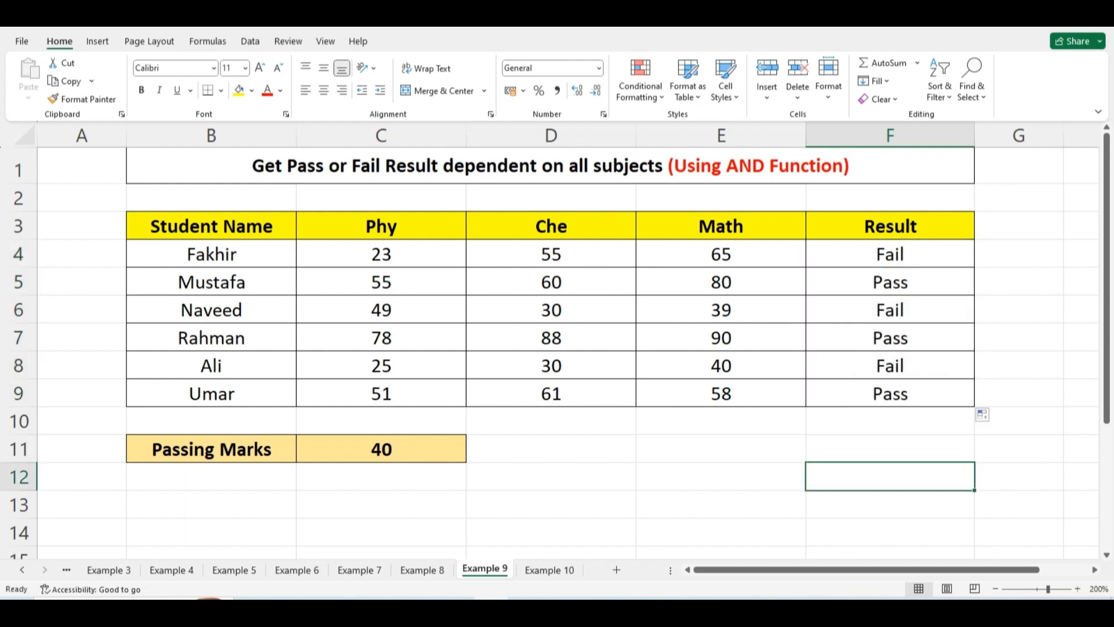
# Step: Compare the Phy, Che and Math marks in rows 4 and 5 with their results, and check the remaining results in F6:F9
pyautogui.click(380, 254)
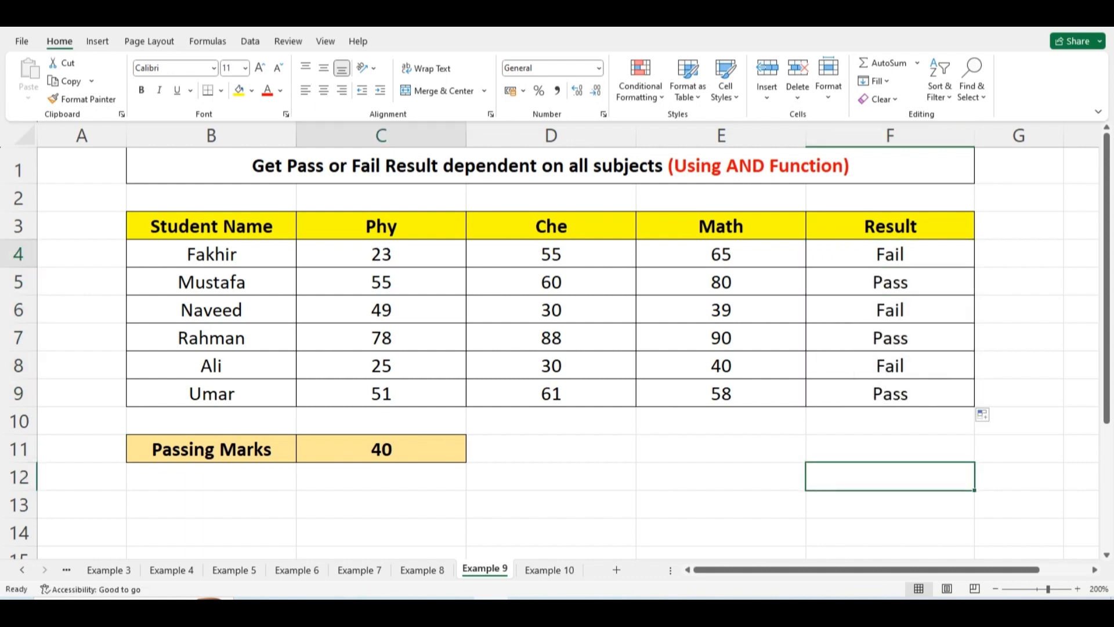
pyautogui.click(550, 254)
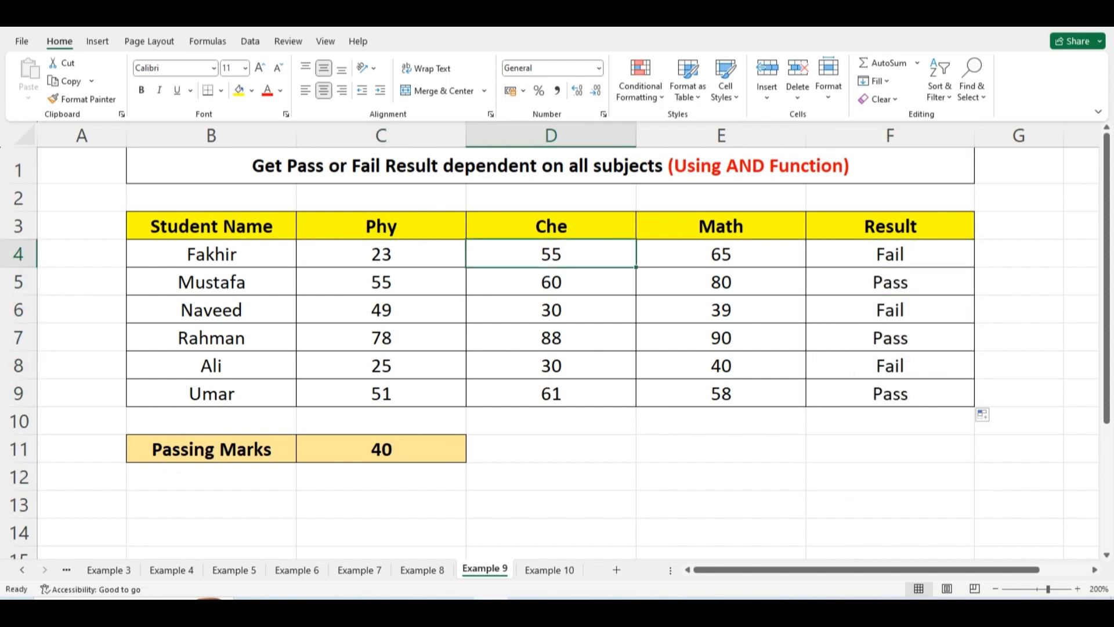
pyautogui.click(721, 254)
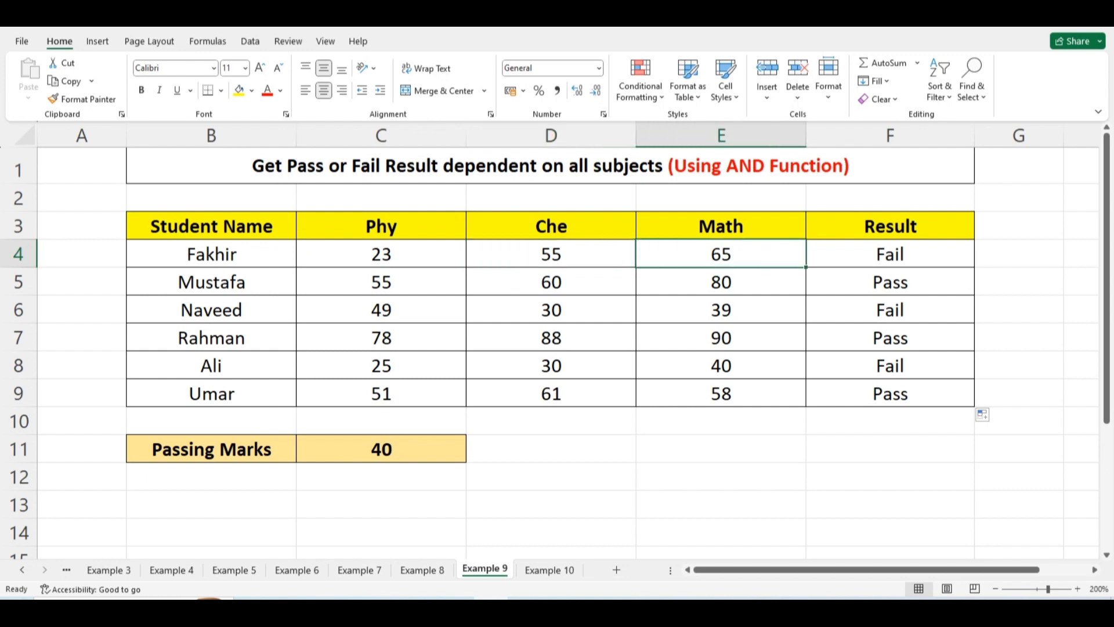
pyautogui.click(890, 254)
pyautogui.moveTo(381, 282); pyautogui.dragTo(721, 282)
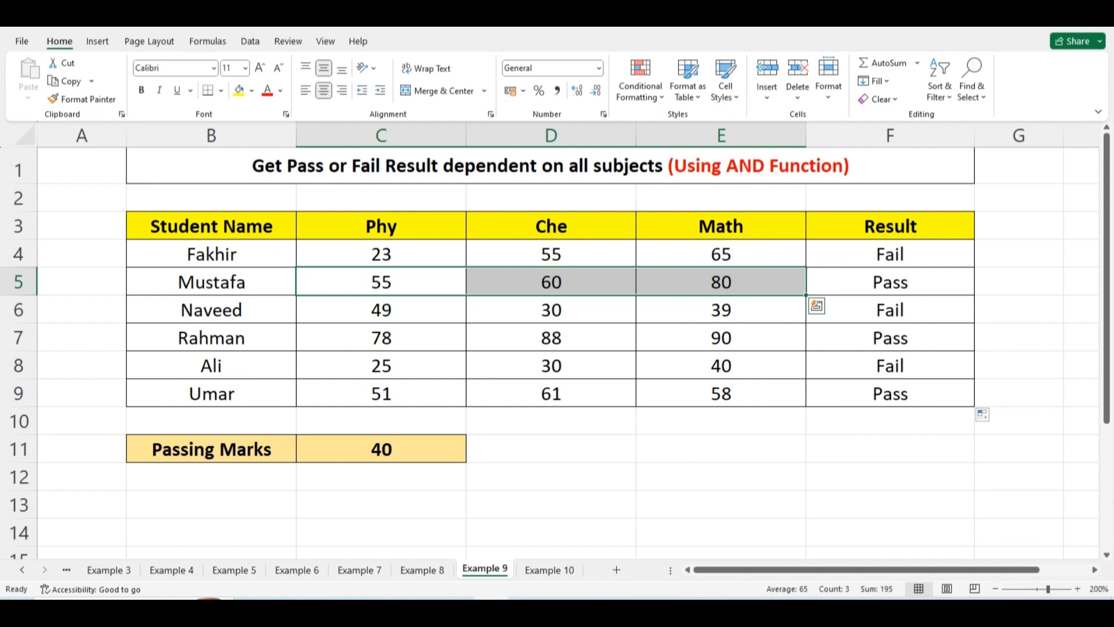
pyautogui.click(890, 282)
pyautogui.click(721, 448)
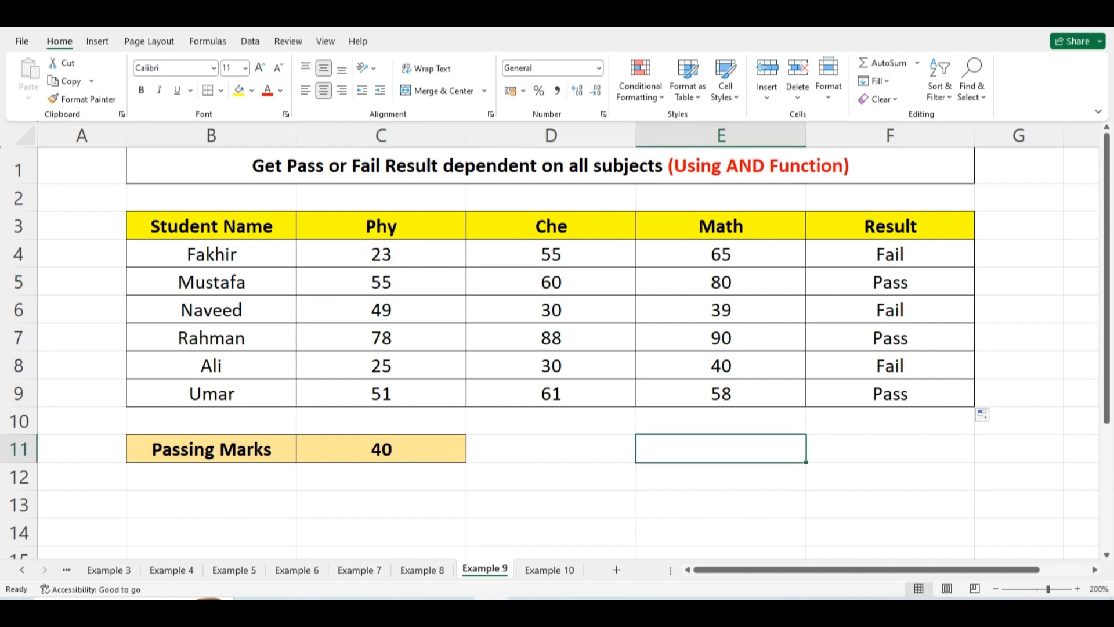
pyautogui.moveTo(890, 309); pyautogui.dragTo(890, 393)
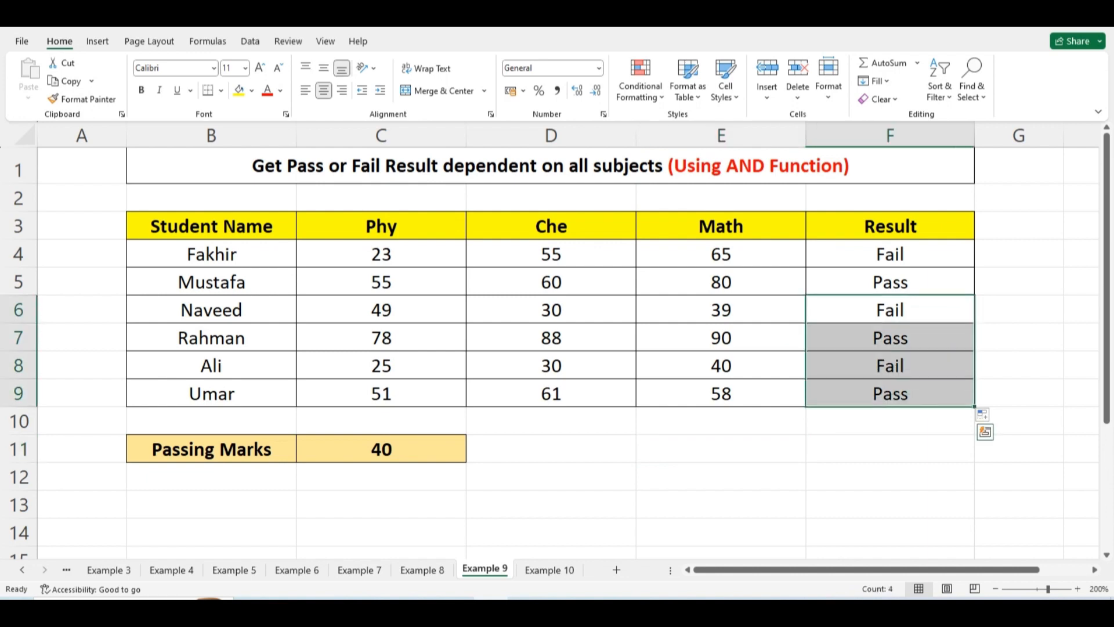
pyautogui.click(550, 449)
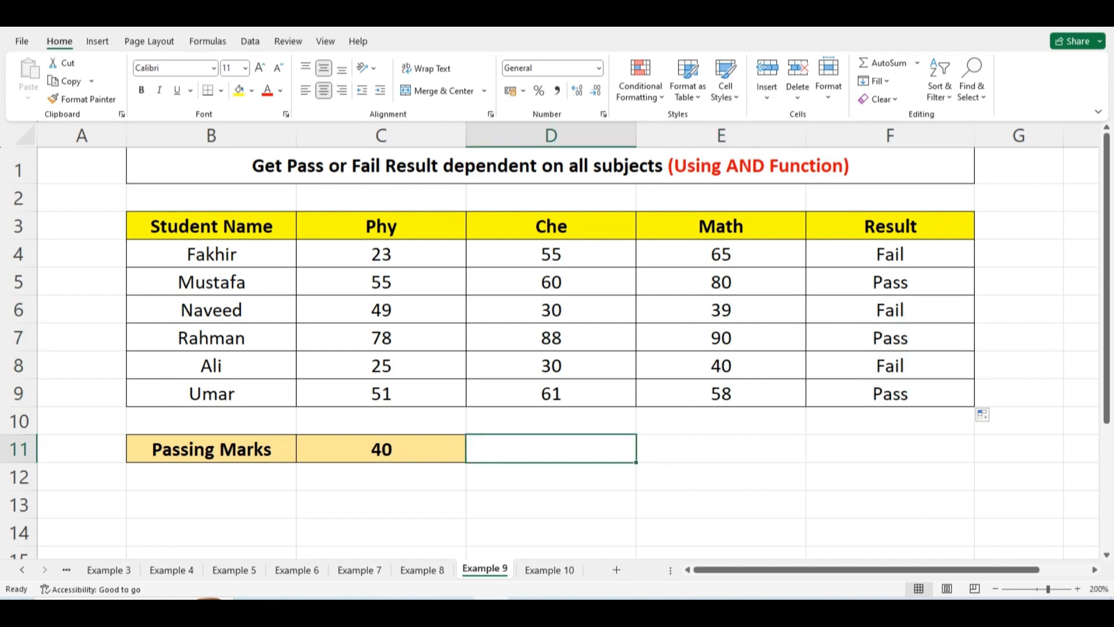
pyautogui.click(551, 476)
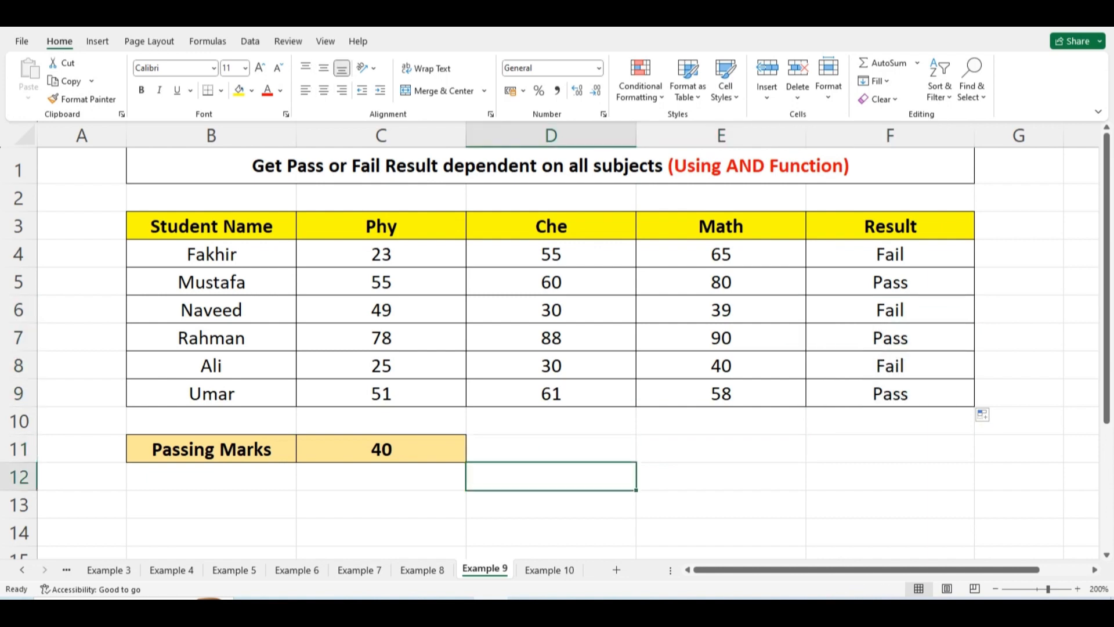
# Step: Switch to the Example 10 sheet and review the Student, marks, Percentage and Grade columns
pyautogui.click(549, 570)
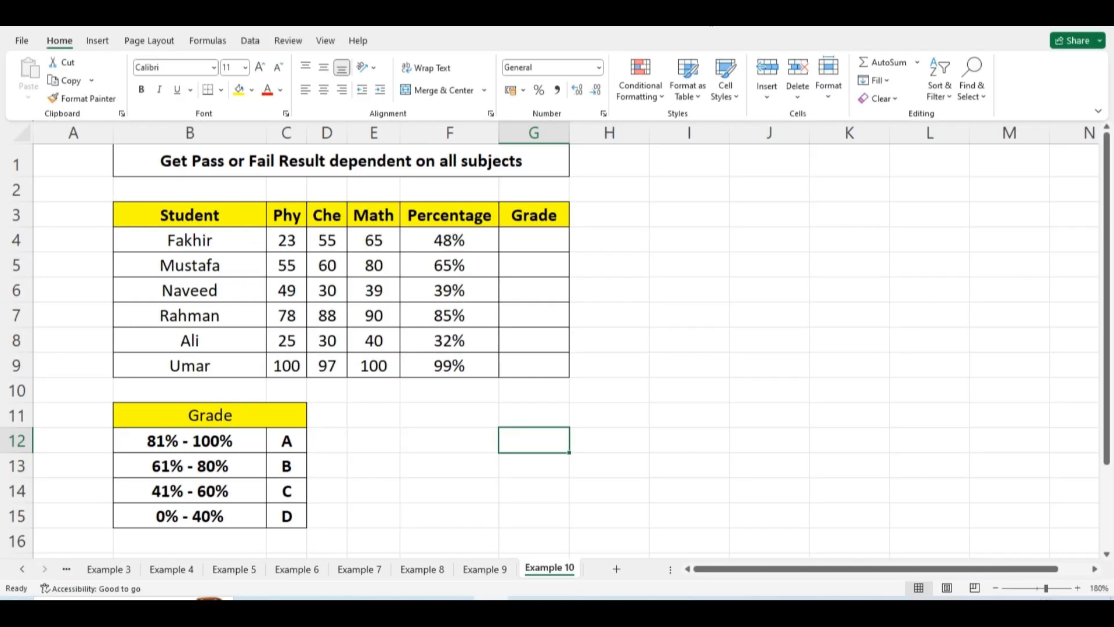
pyautogui.moveTo(190, 215); pyautogui.dragTo(190, 366)
pyautogui.moveTo(287, 216); pyautogui.dragTo(373, 366)
pyautogui.moveTo(450, 215); pyautogui.dragTo(450, 365)
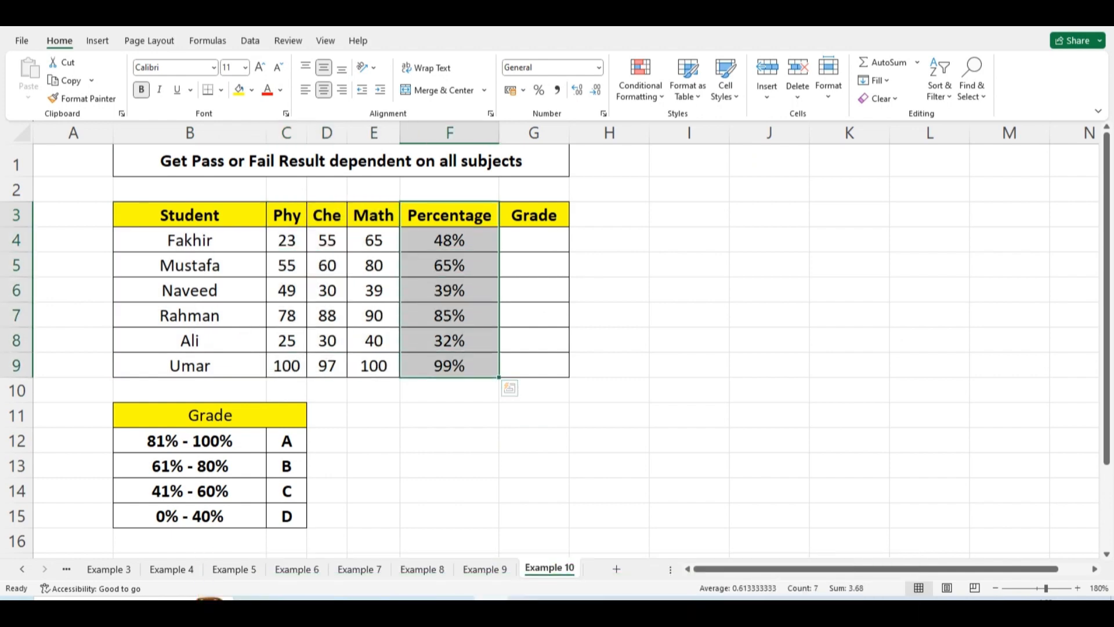
pyautogui.moveTo(533, 215); pyautogui.dragTo(534, 365)
pyautogui.click(533, 415)
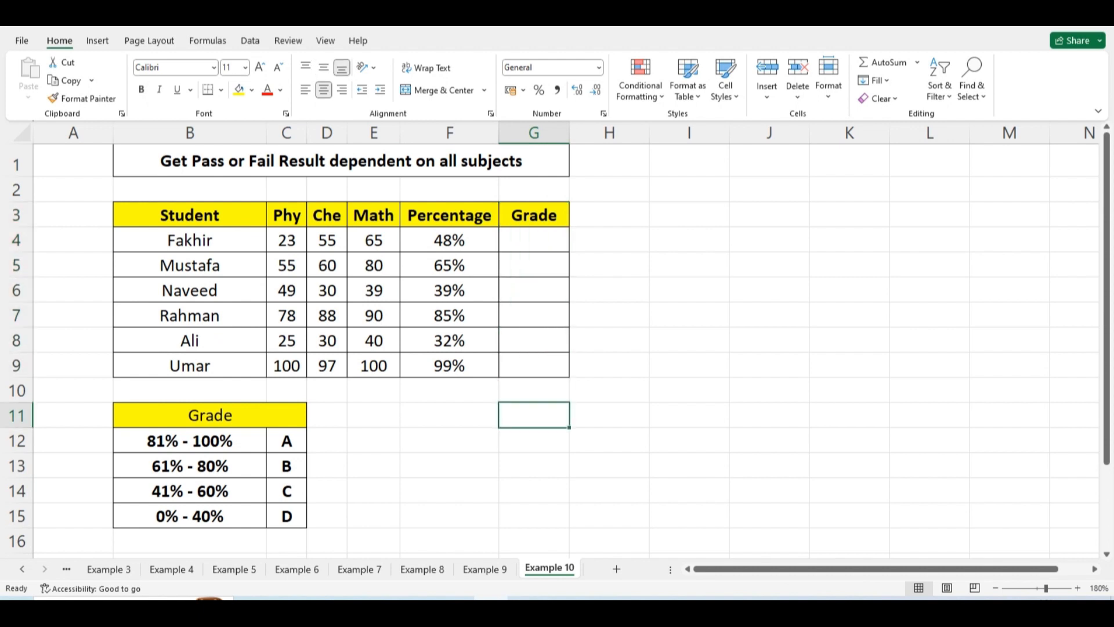
# Step: Review the grade scale in B11:C15, going from grade D up to grade A
pyautogui.click(286, 515)
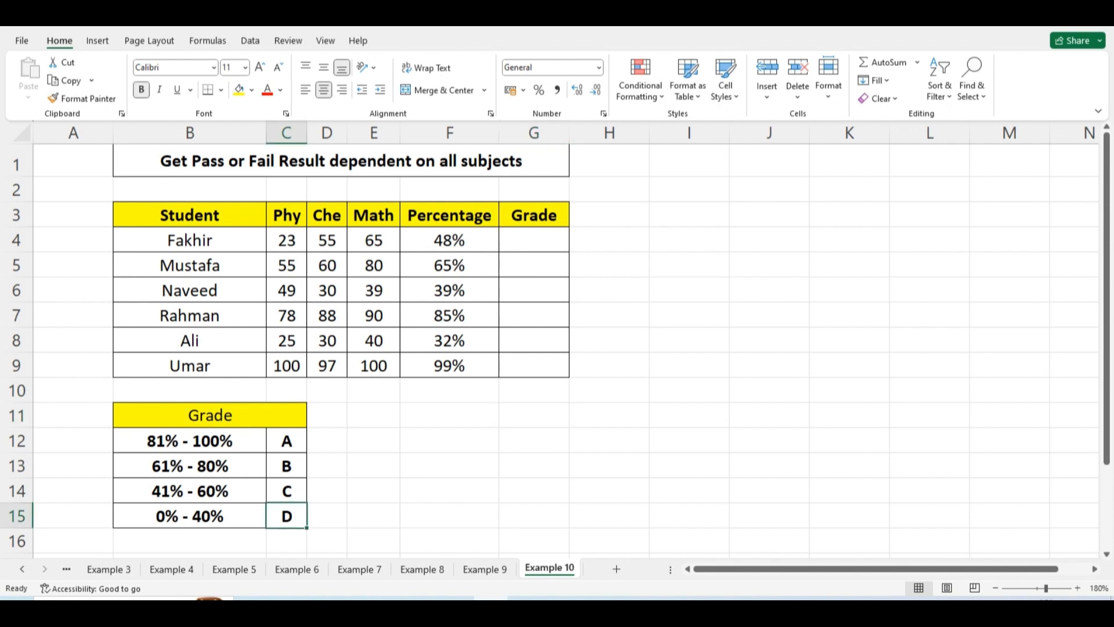
pyautogui.click(287, 491)
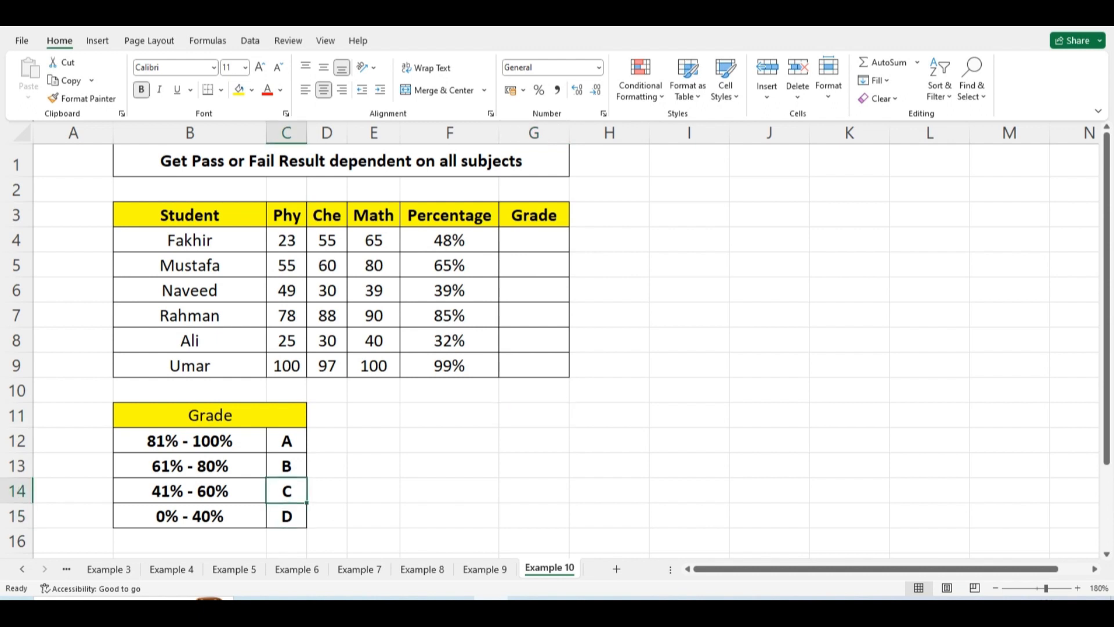
pyautogui.click(286, 466)
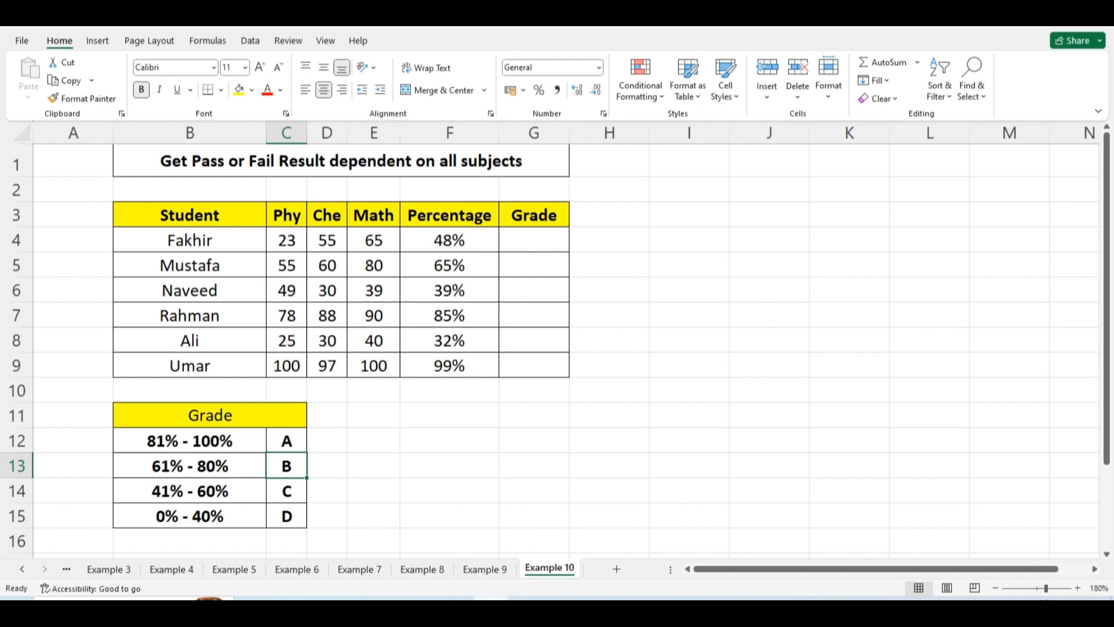
pyautogui.click(287, 441)
pyautogui.click(449, 440)
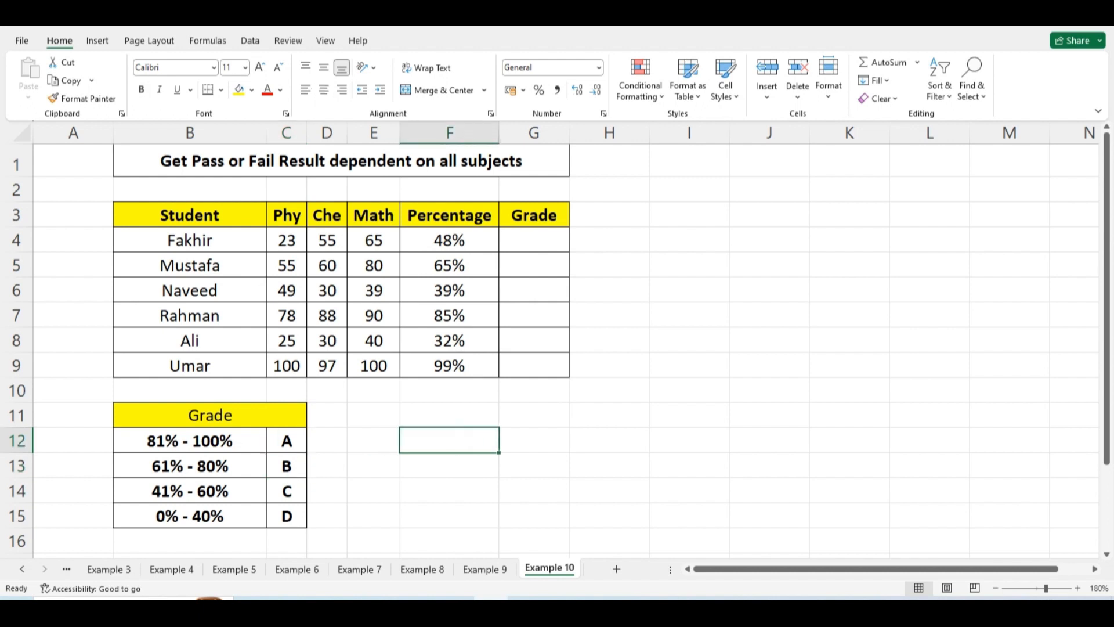
# Step: Widen the Grade column G enough to fit a long formula and select G4
pyautogui.click(534, 240)
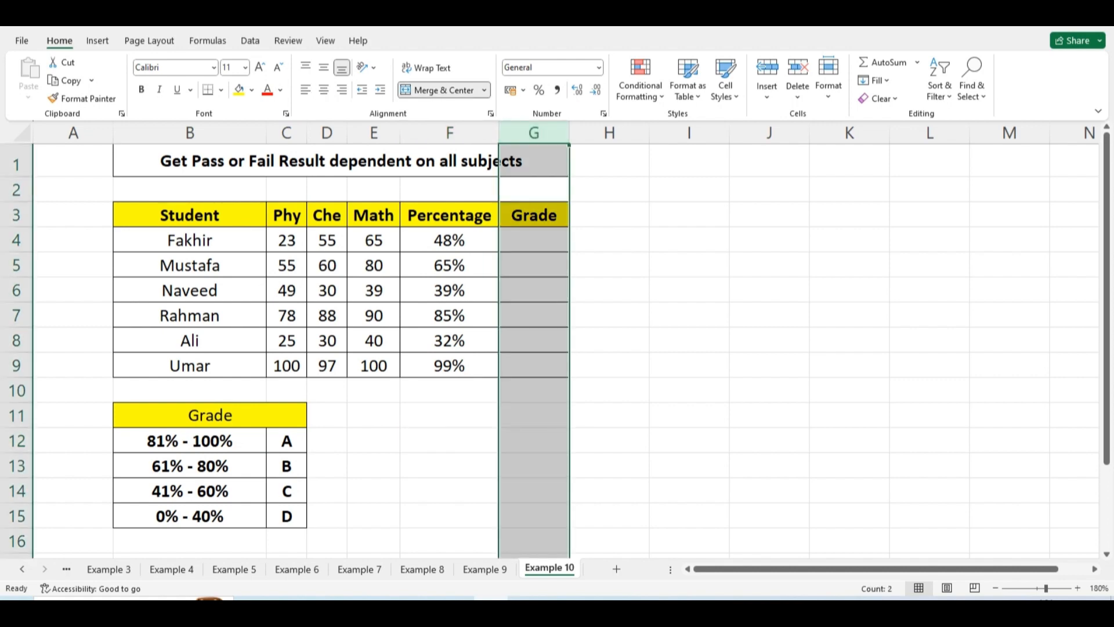
pyautogui.click(534, 240)
pyautogui.moveTo(569, 133); pyautogui.dragTo(1078, 133)
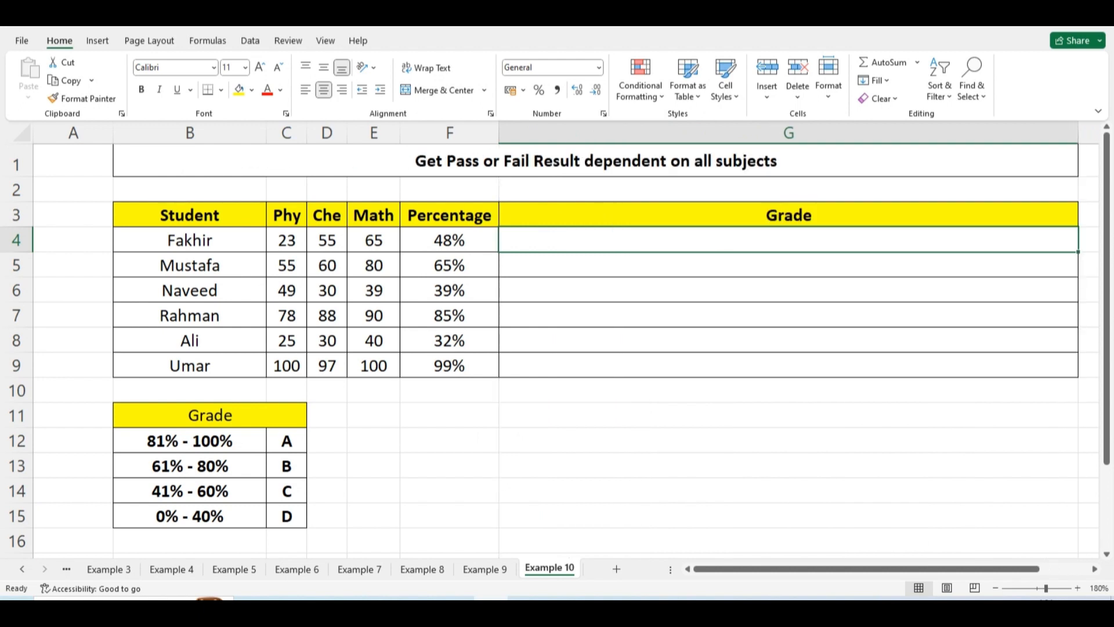
# Step: Start the Grade formula in G4 with an IF that returns "A Grade" when F4>=81%
pyautogui.write('=if(')
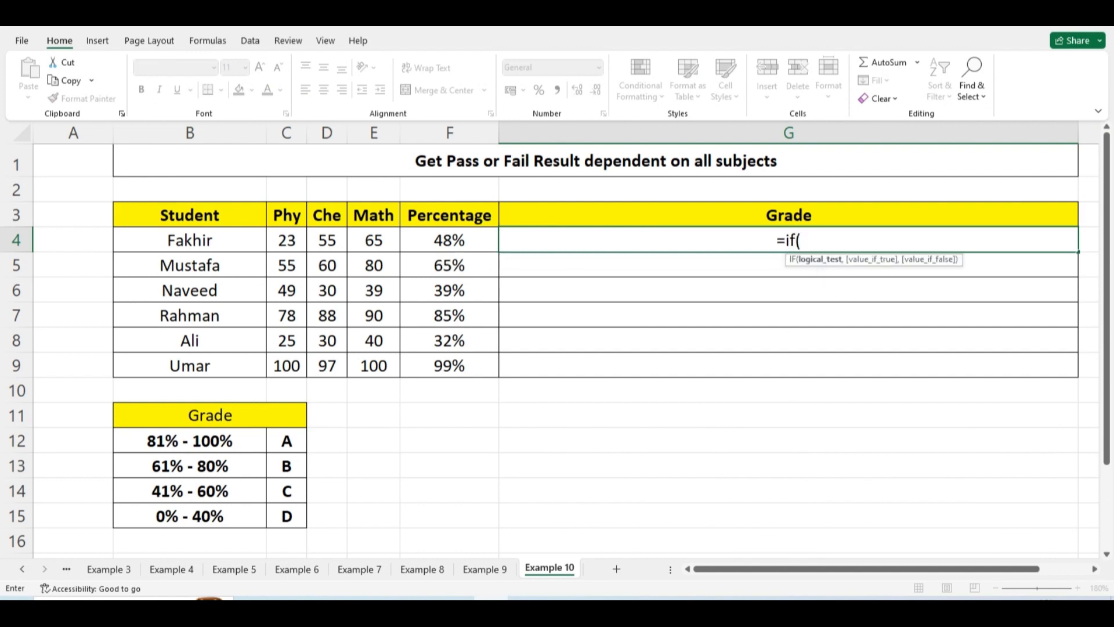
pyautogui.press('Left')
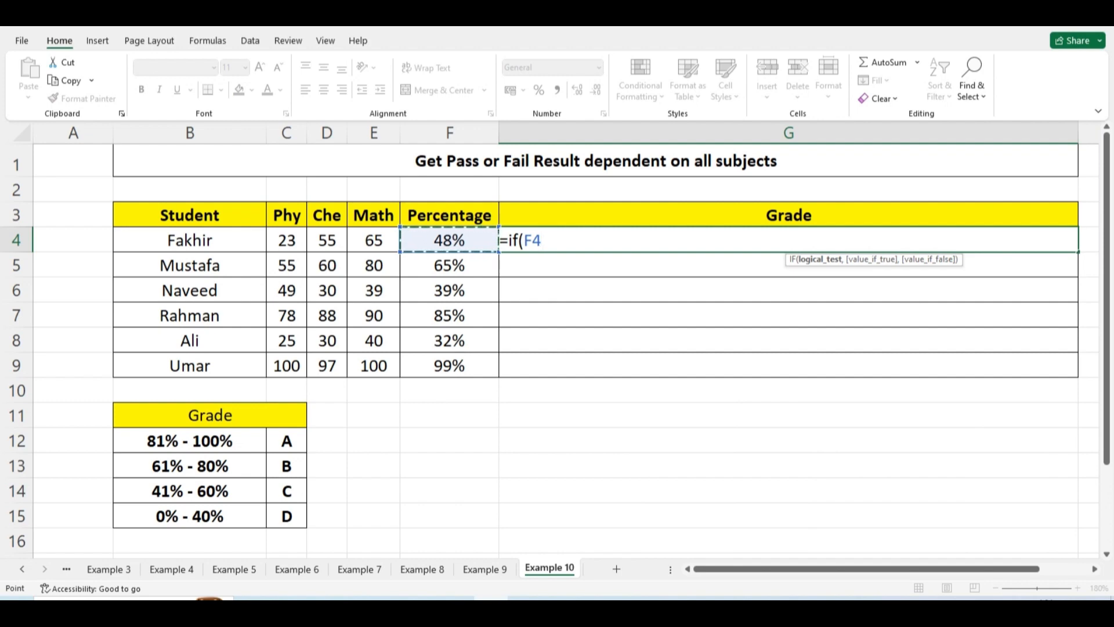
pyautogui.write('>')
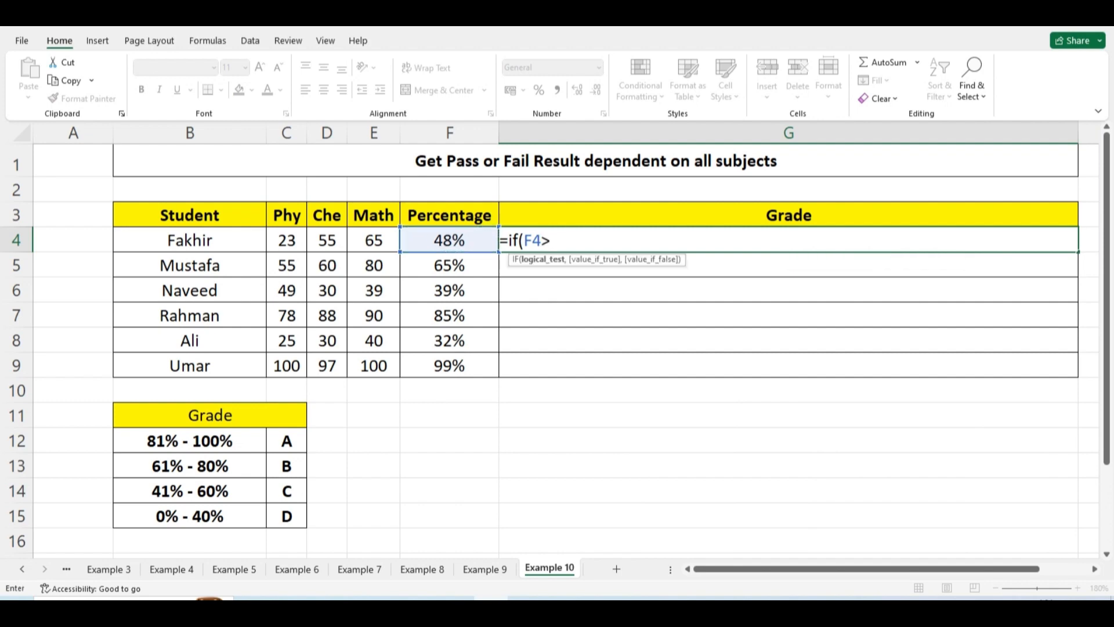
pyautogui.write('=81%,')
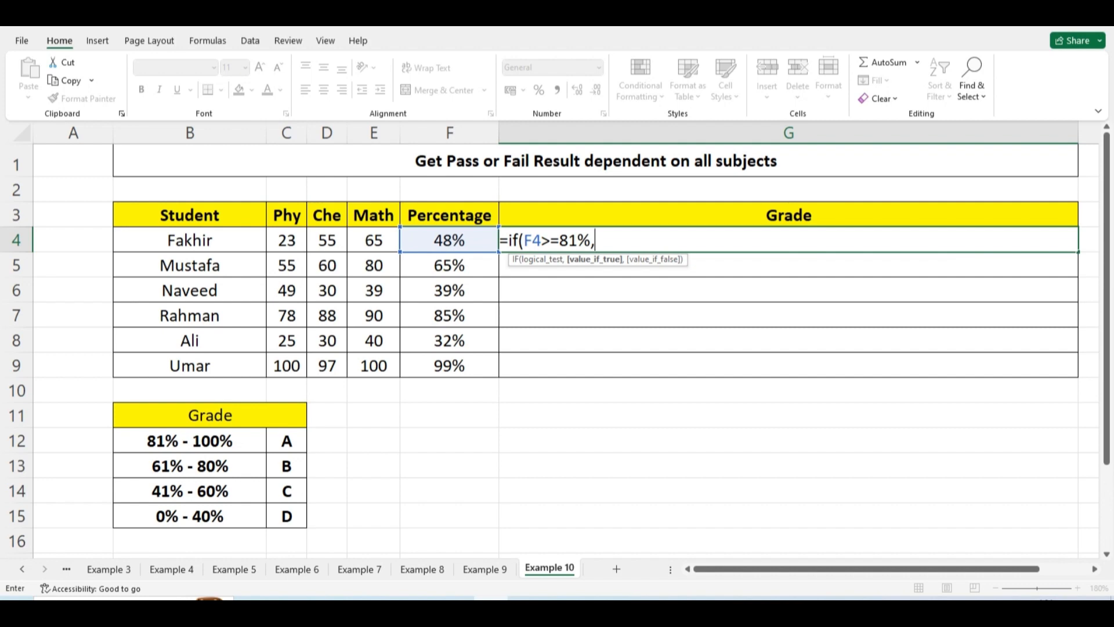
pyautogui.write('"A Grade",')
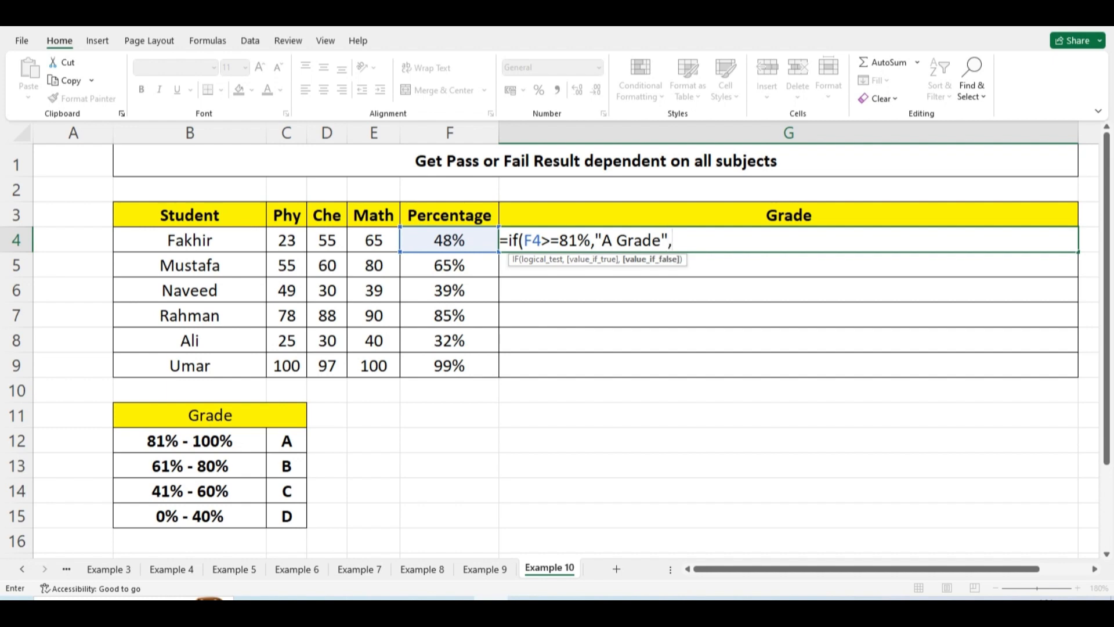
# Step: Nest a second IF in the G4 formula that returns "B Grade" when F4>=61%
pyautogui.write('if')
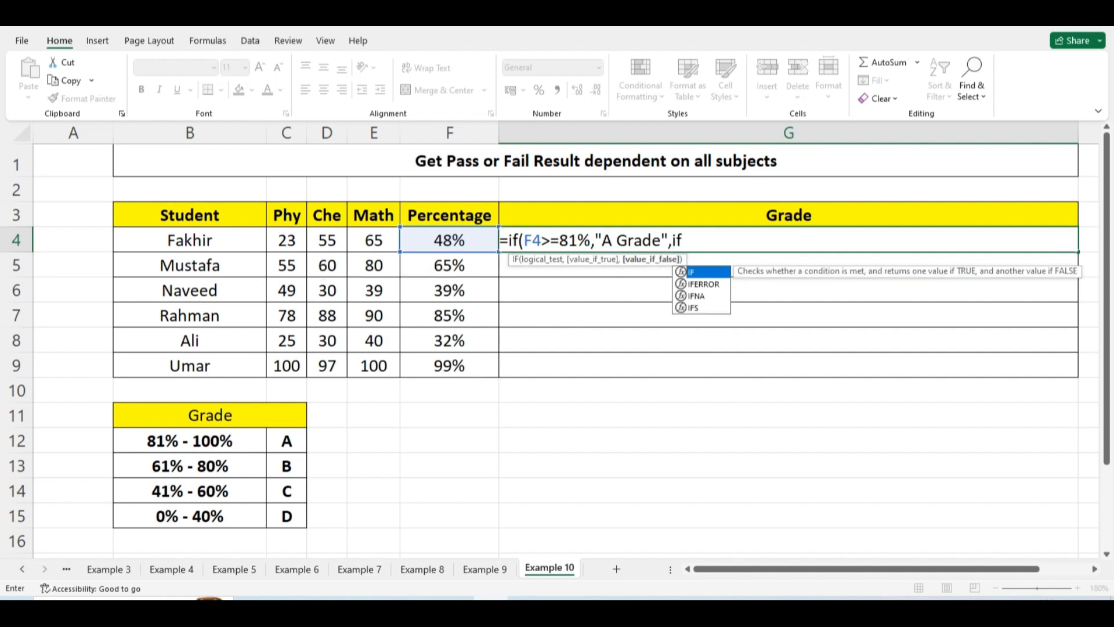
pyautogui.write('(')
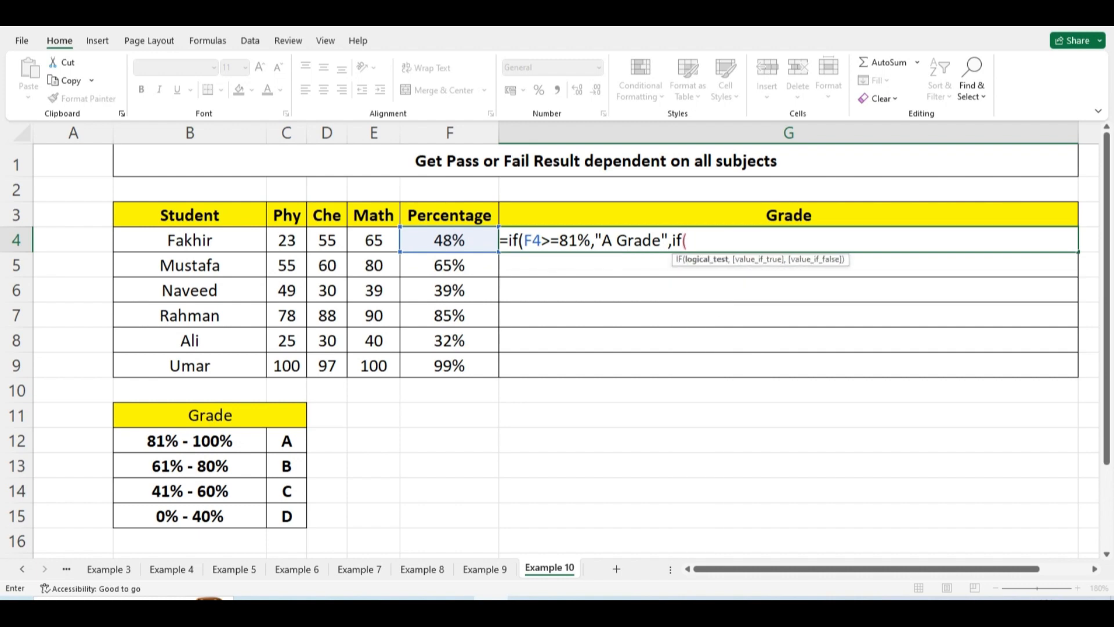
pyautogui.press('Left')
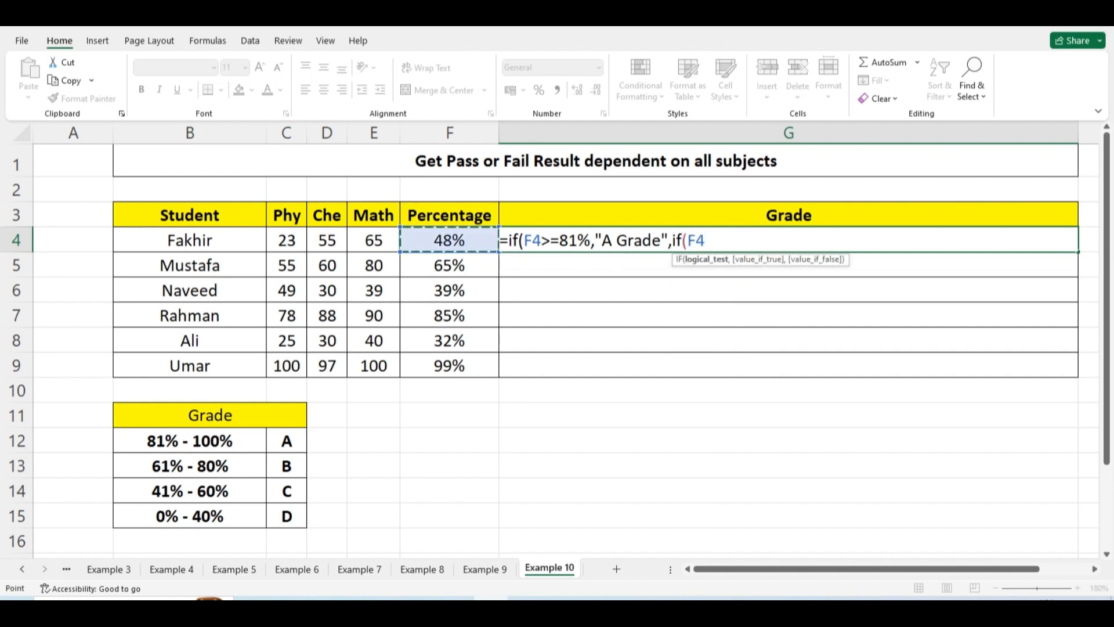
pyautogui.write('>=61')
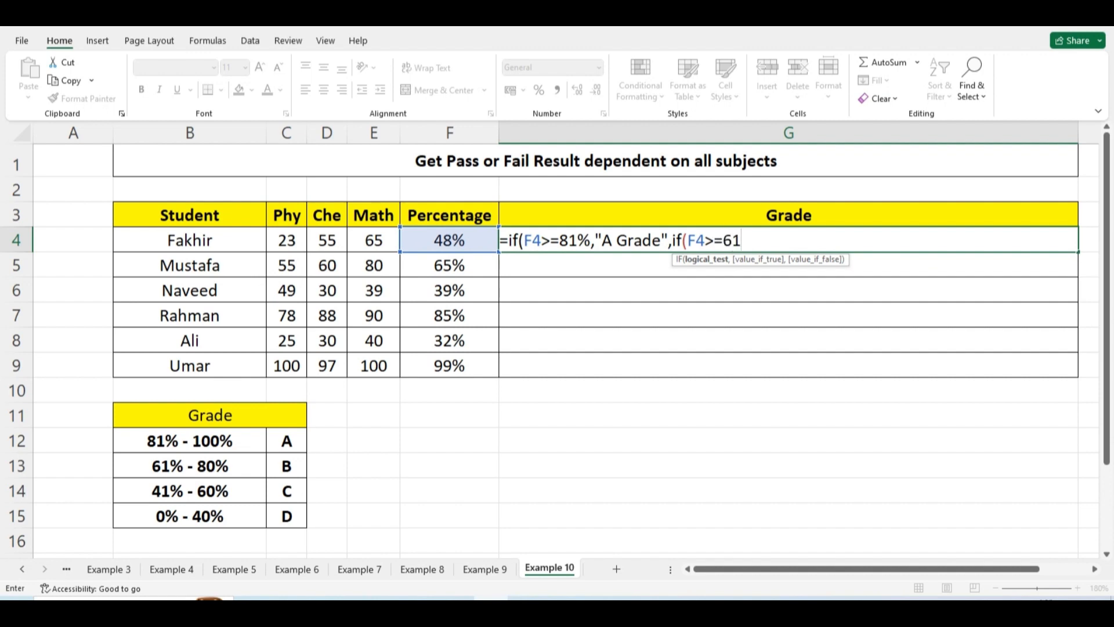
pyautogui.write('%,')
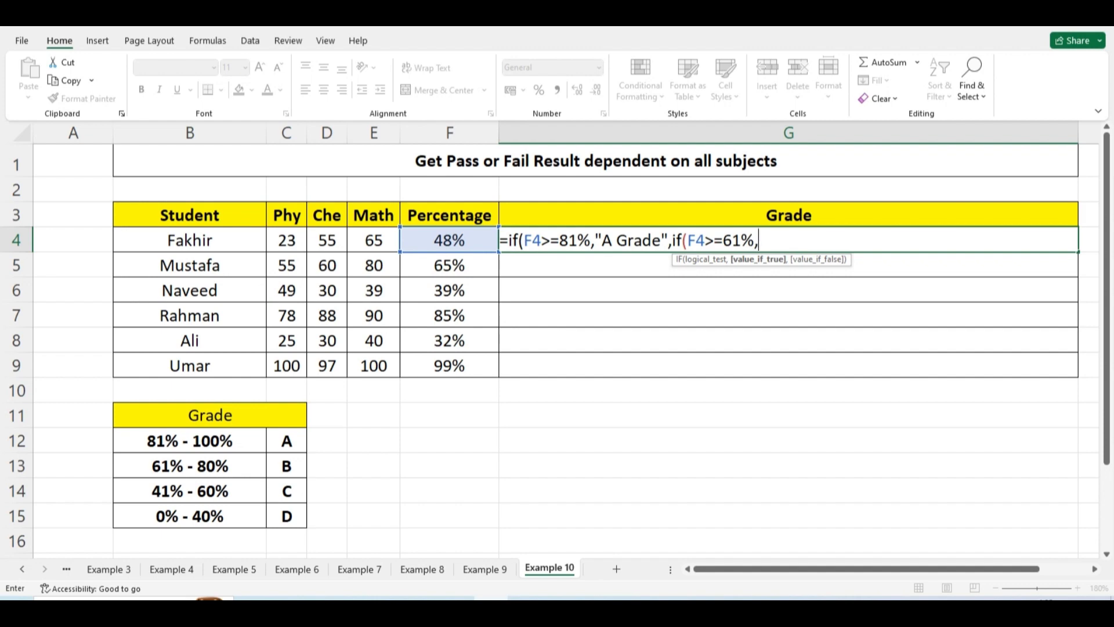
pyautogui.write('"B Ra')
pyautogui.press('BackSpace')
pyautogui.press('BackSpace')
pyautogui.press('BackSpace')
pyautogui.write('Grade"')
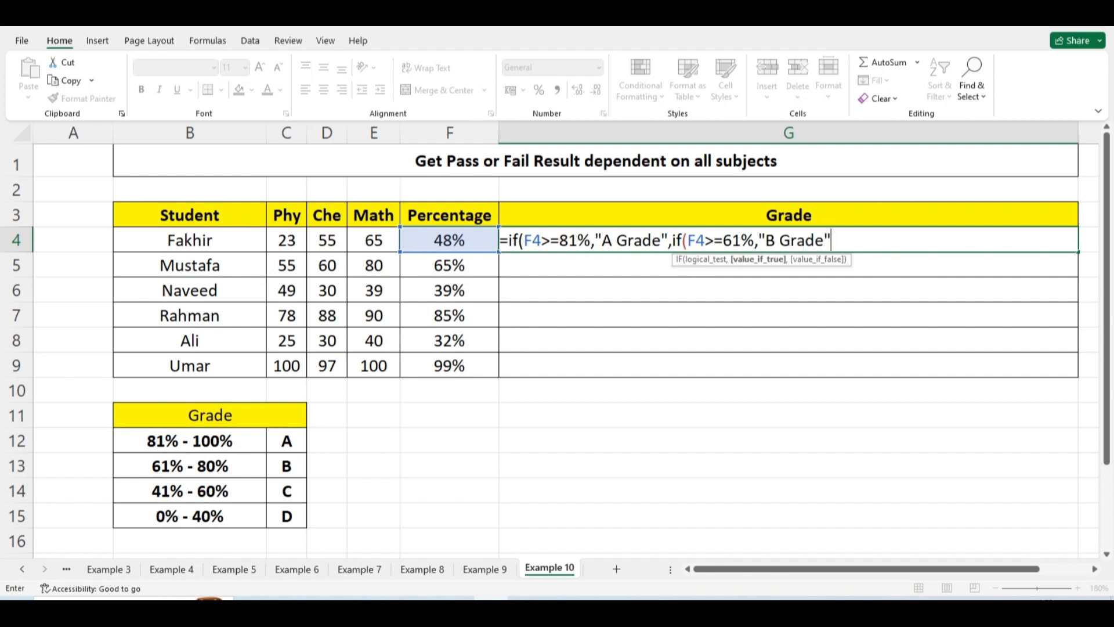
# Step: Nest a third IF in the G4 formula that returns "C Grade" when F4>=41%
pyautogui.write(',if')
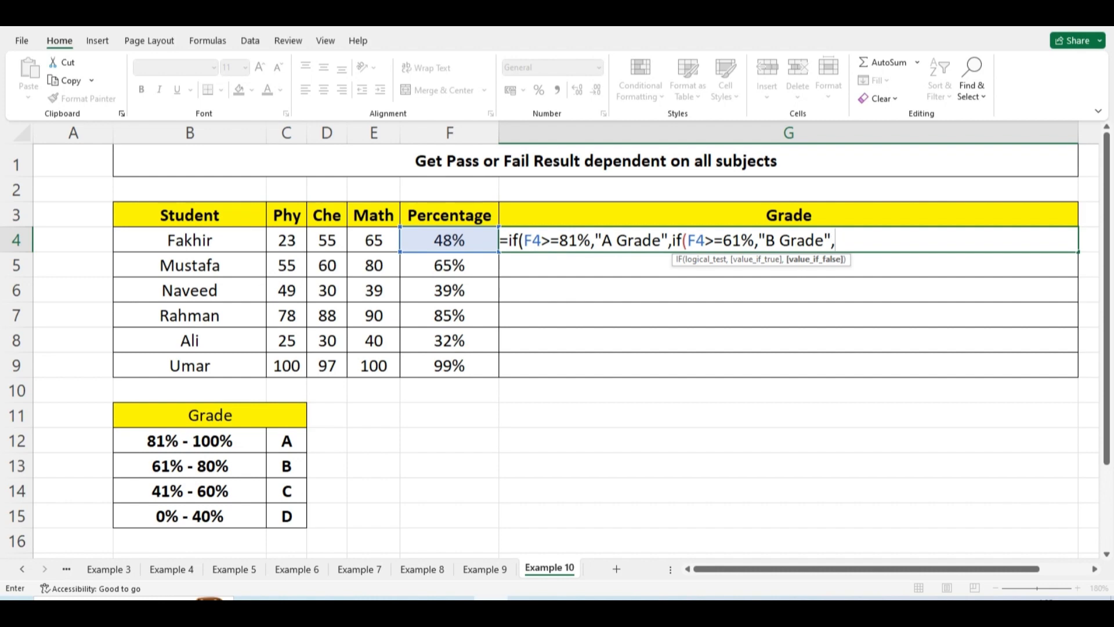
pyautogui.write('(')
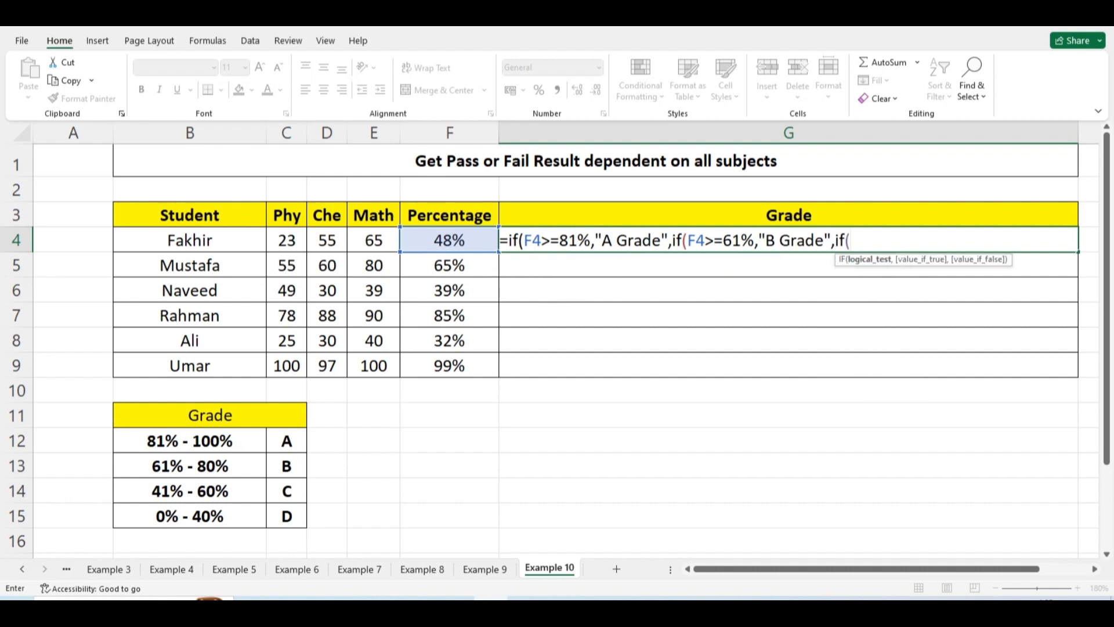
pyautogui.press('Left')
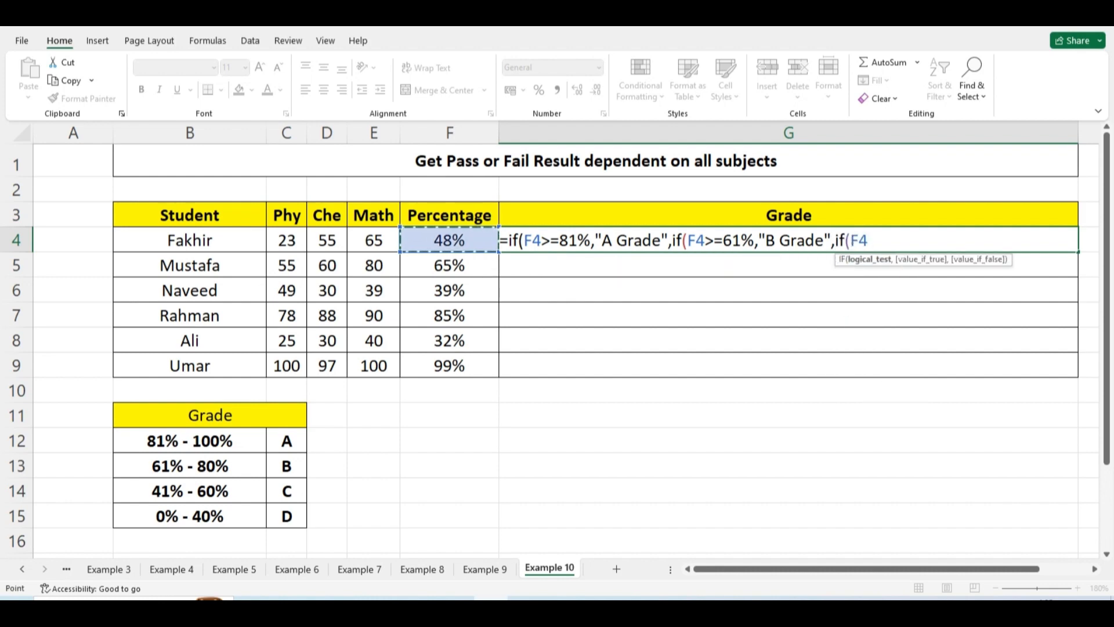
pyautogui.write('>=41%')
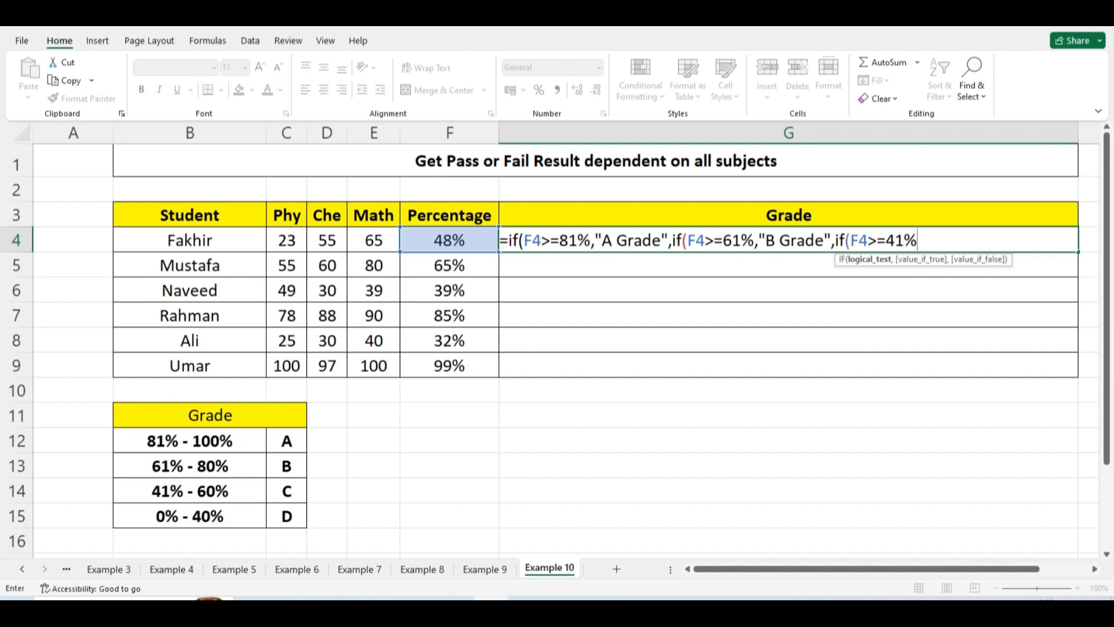
pyautogui.write(',"')
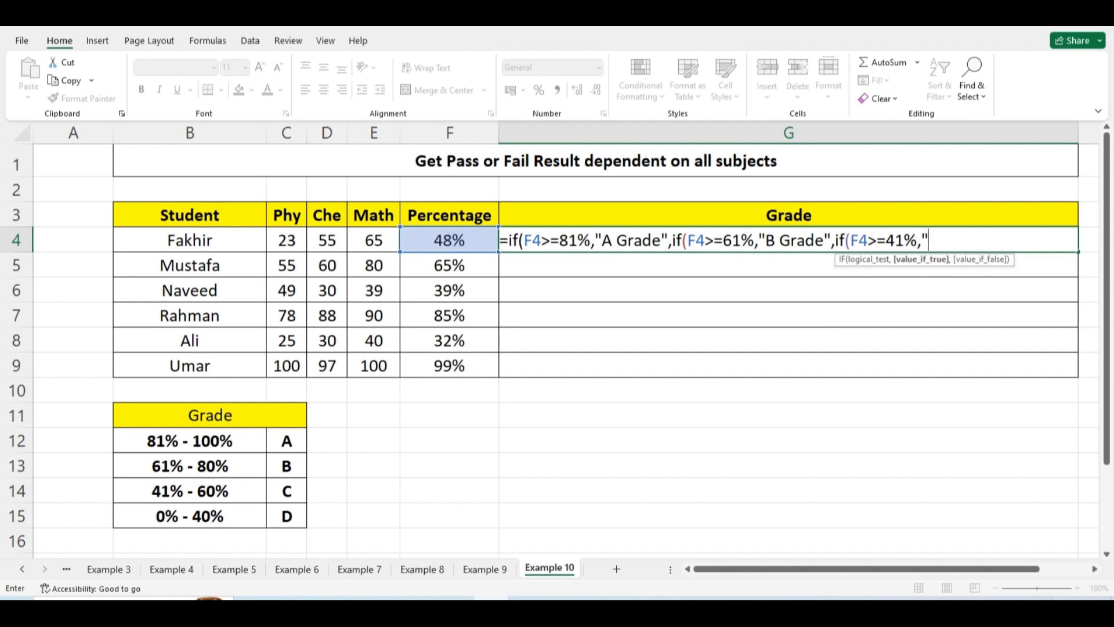
pyautogui.write('C Grade",')
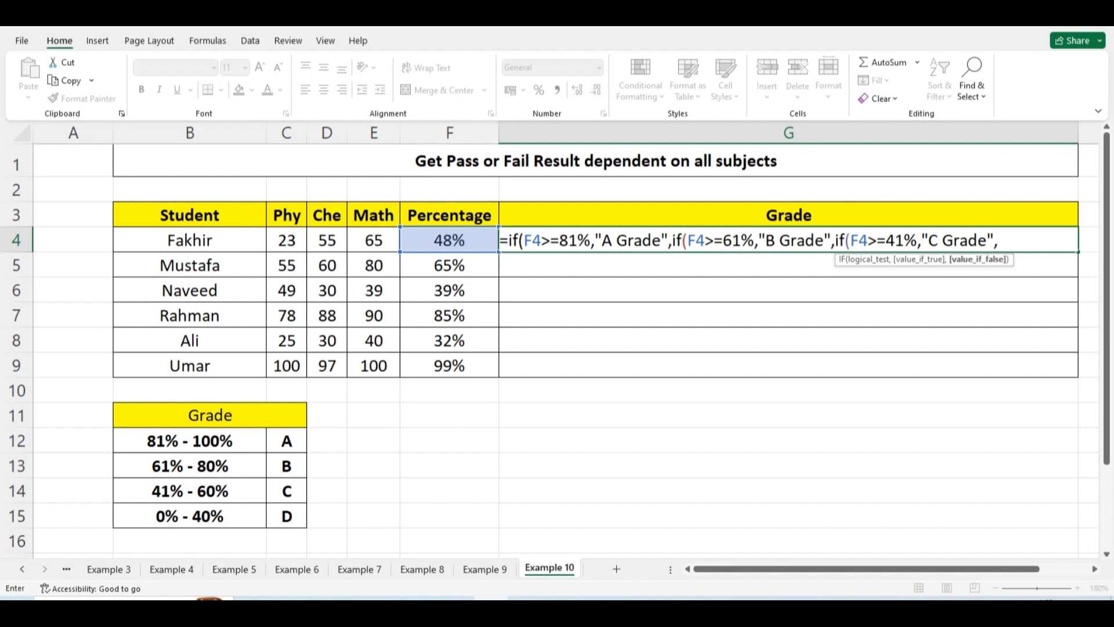
# Step: Finish the G4 formula with "D Grade" as the final value-if-false, close all three IFs and enter it
pyautogui.write('"D Grade")')
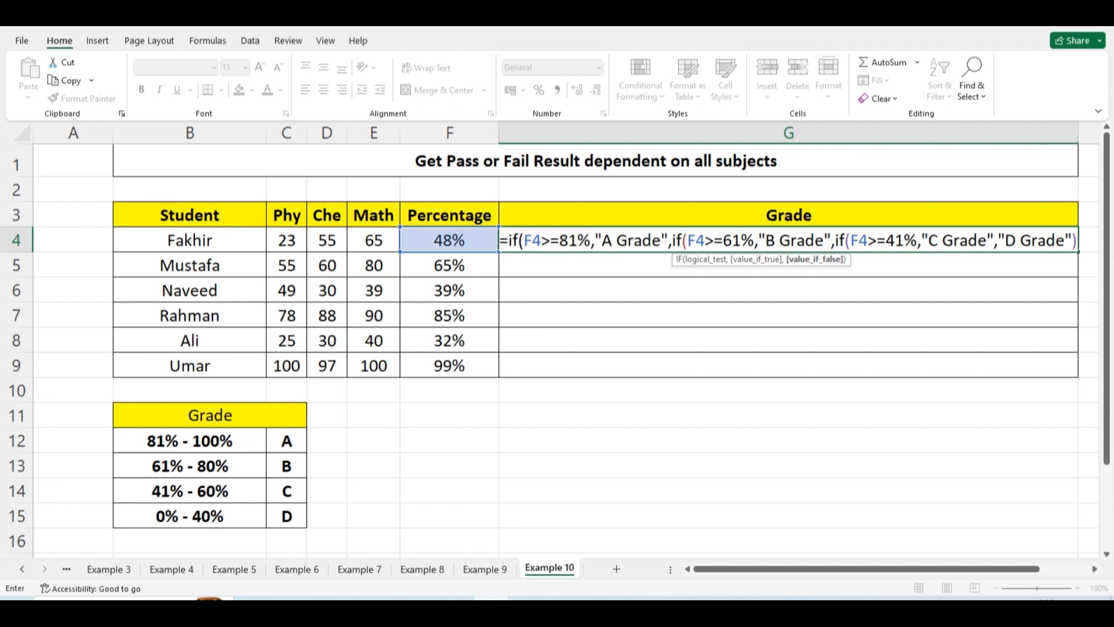
pyautogui.write('))')
pyautogui.press('Return')
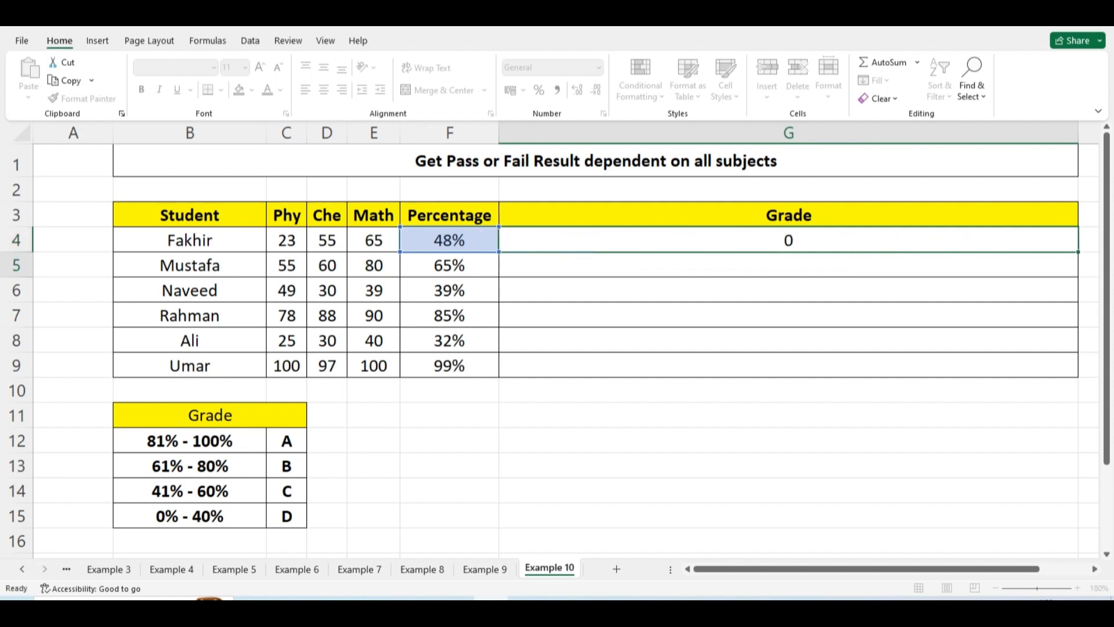
# Step: Fill the grade formula from G4 down through G9
pyautogui.press('Up')
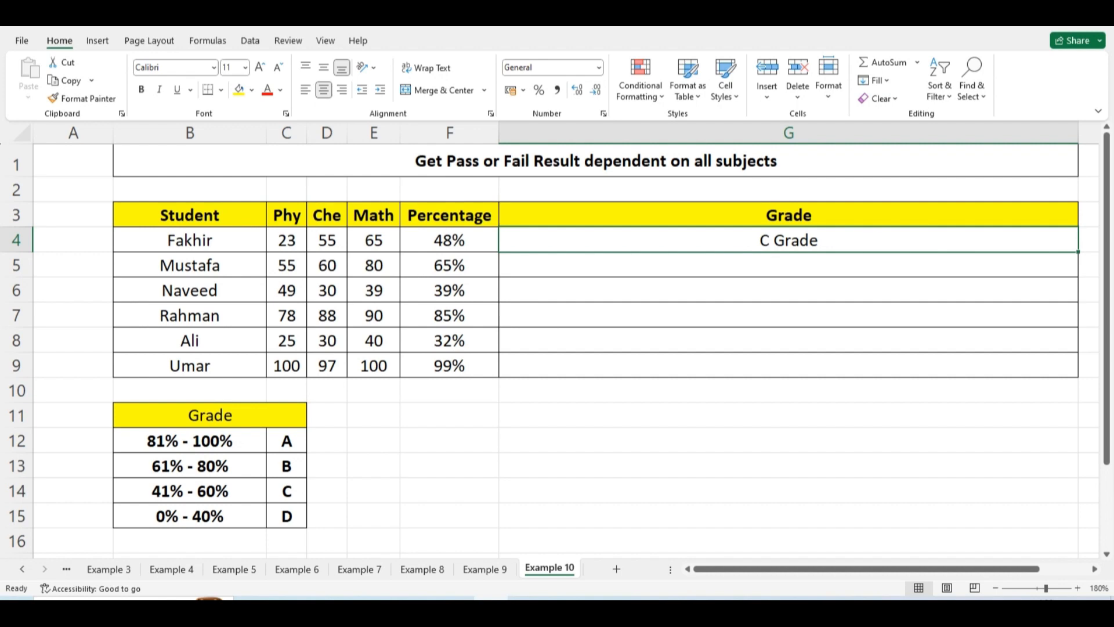
pyautogui.moveTo(1078, 251); pyautogui.dragTo(1078, 366)
pyautogui.click(788, 466)
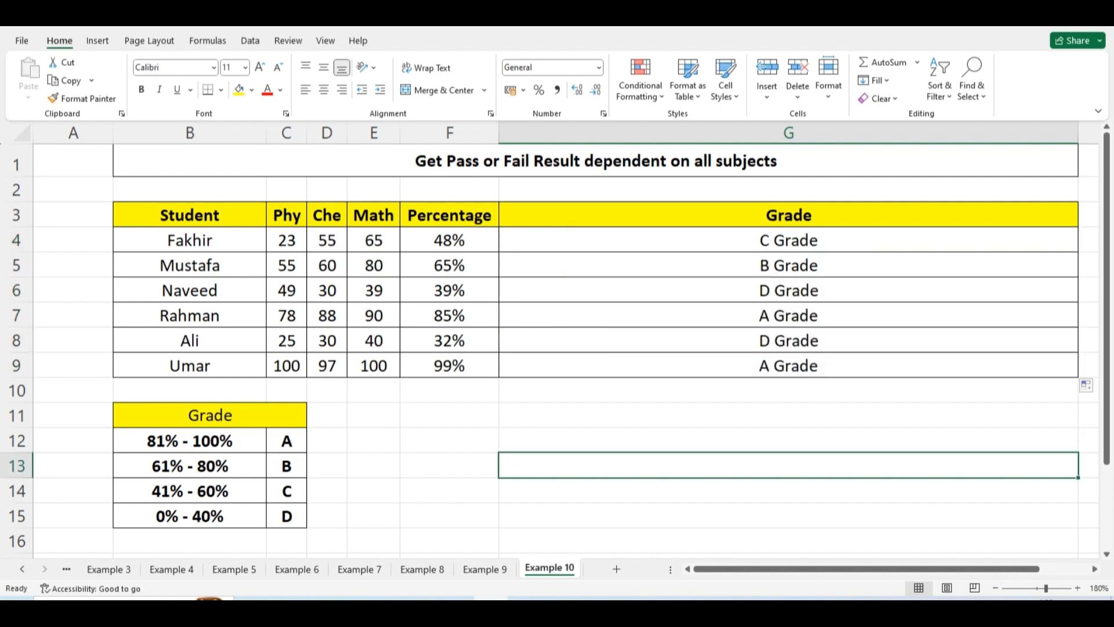
# Step: Check the grades in G4:G9 against the percentages in column F and the grade scale in B12:C15, particularly rows 4, 5 and 8
pyautogui.click(449, 240)
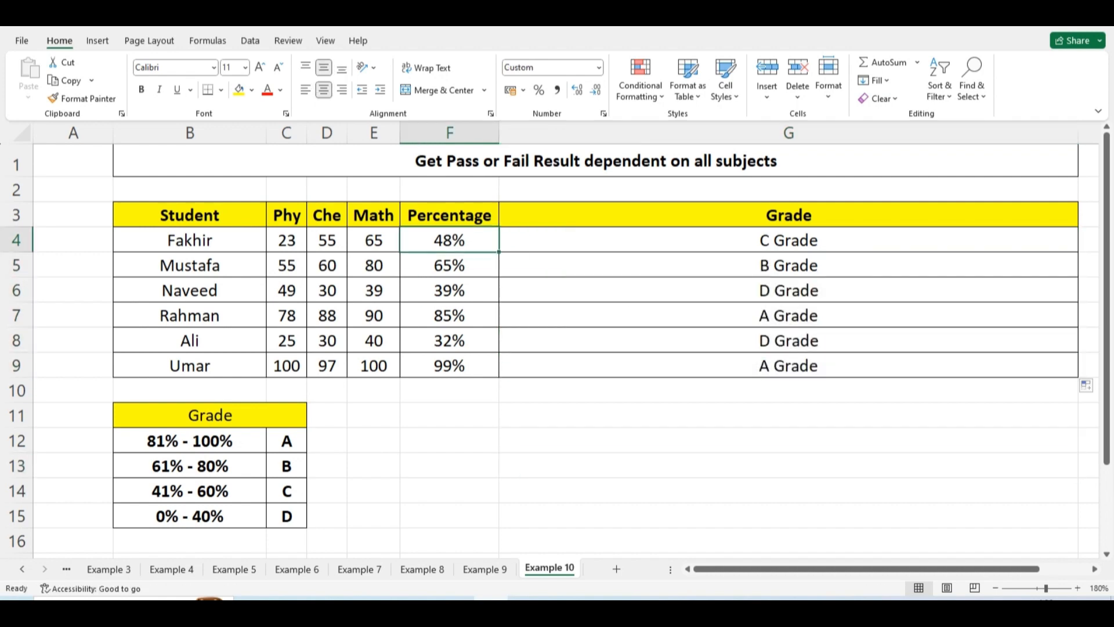
pyautogui.click(190, 491)
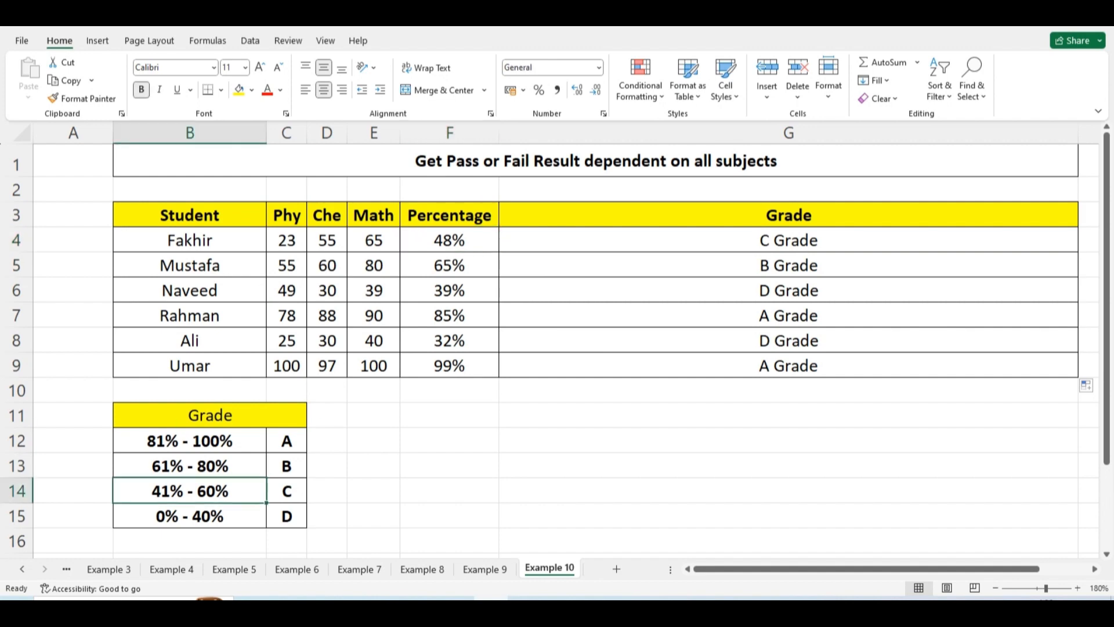
pyautogui.moveTo(189, 491); pyautogui.dragTo(287, 491)
pyautogui.click(789, 241)
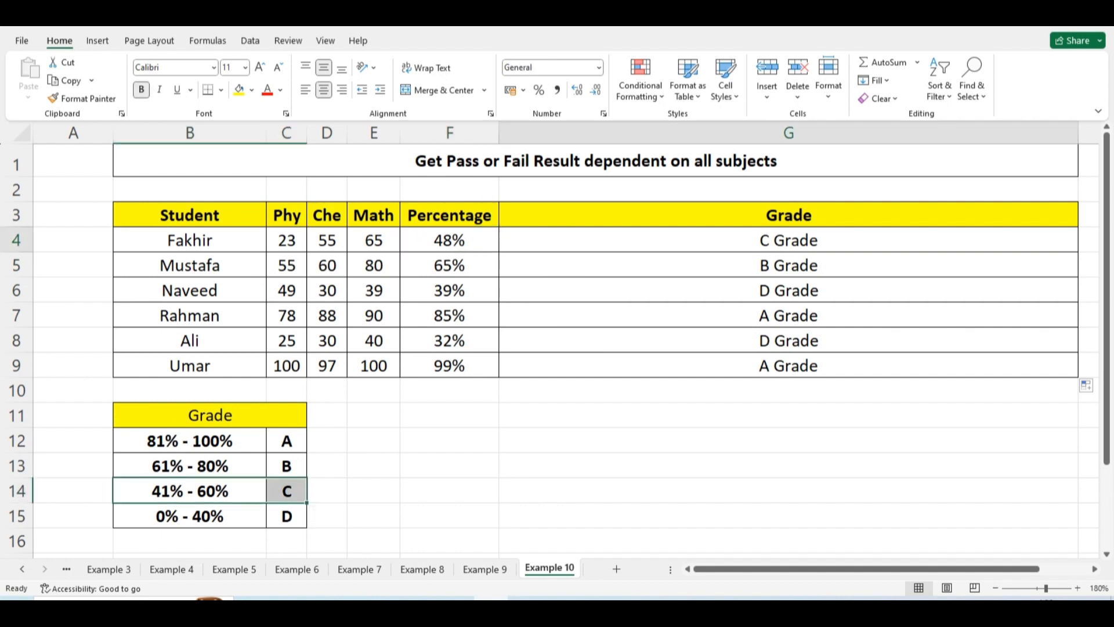
pyautogui.click(449, 265)
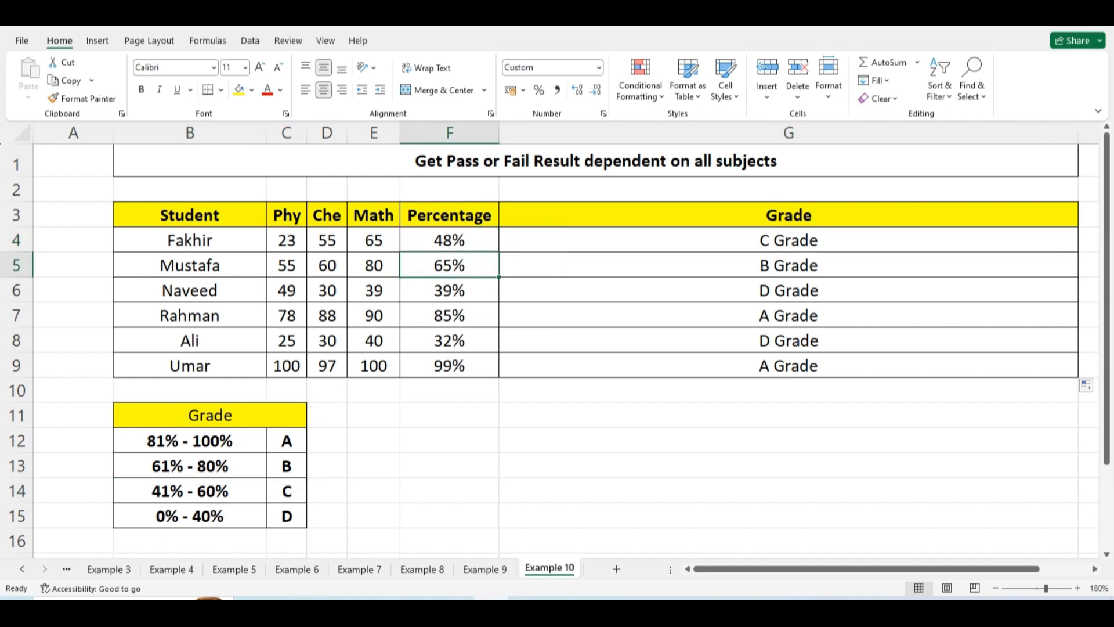
pyautogui.moveTo(190, 466); pyautogui.dragTo(286, 466)
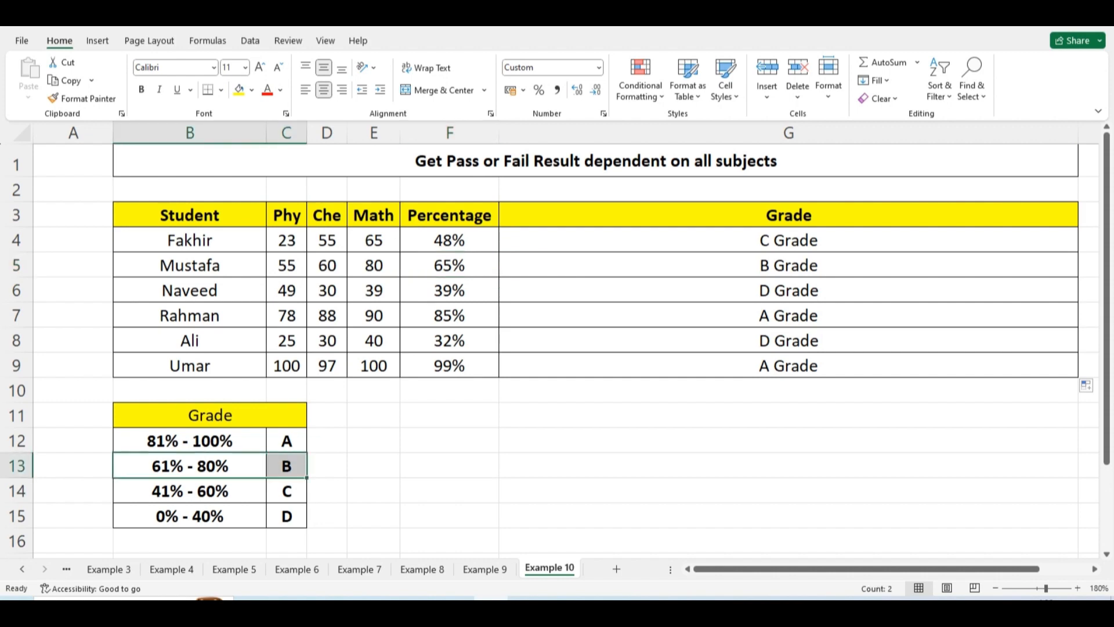
pyautogui.click(788, 265)
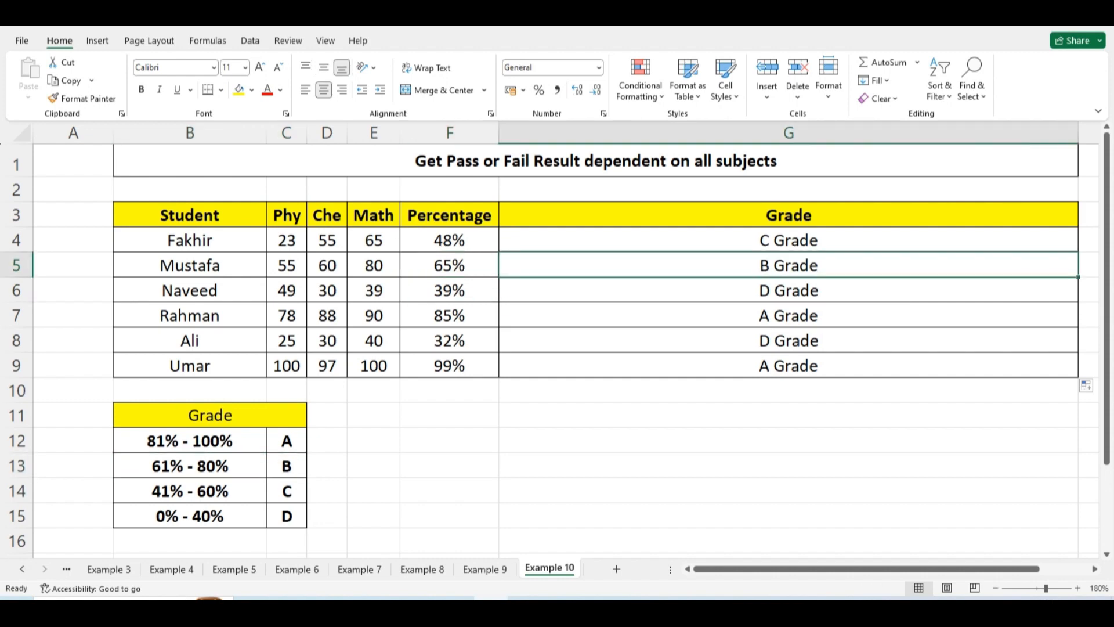
pyautogui.moveTo(788, 240); pyautogui.dragTo(788, 366)
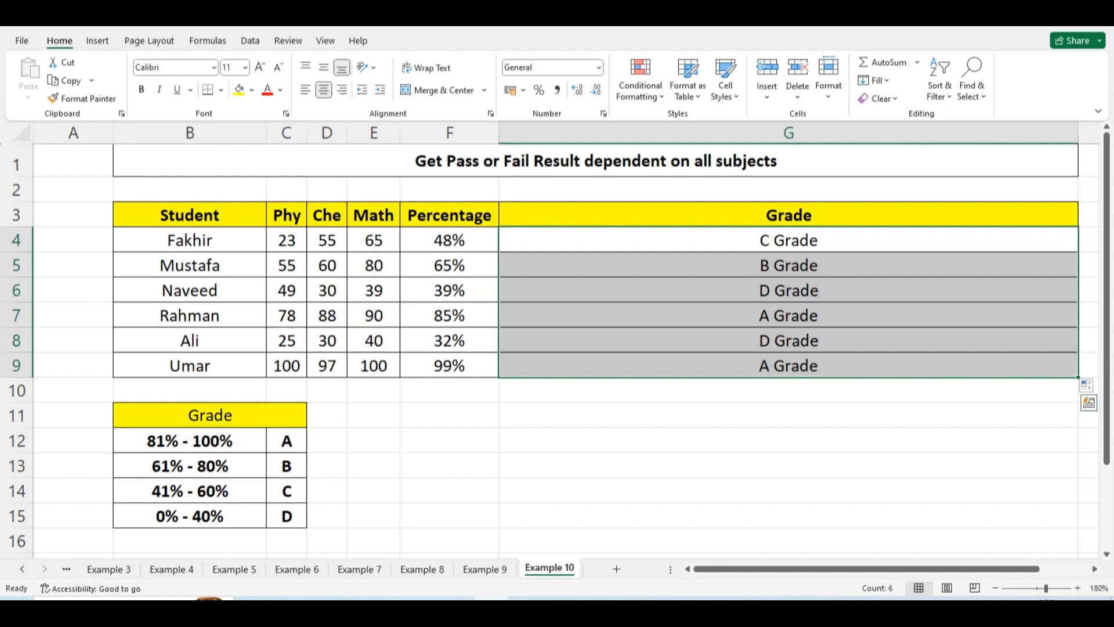
pyautogui.click(788, 341)
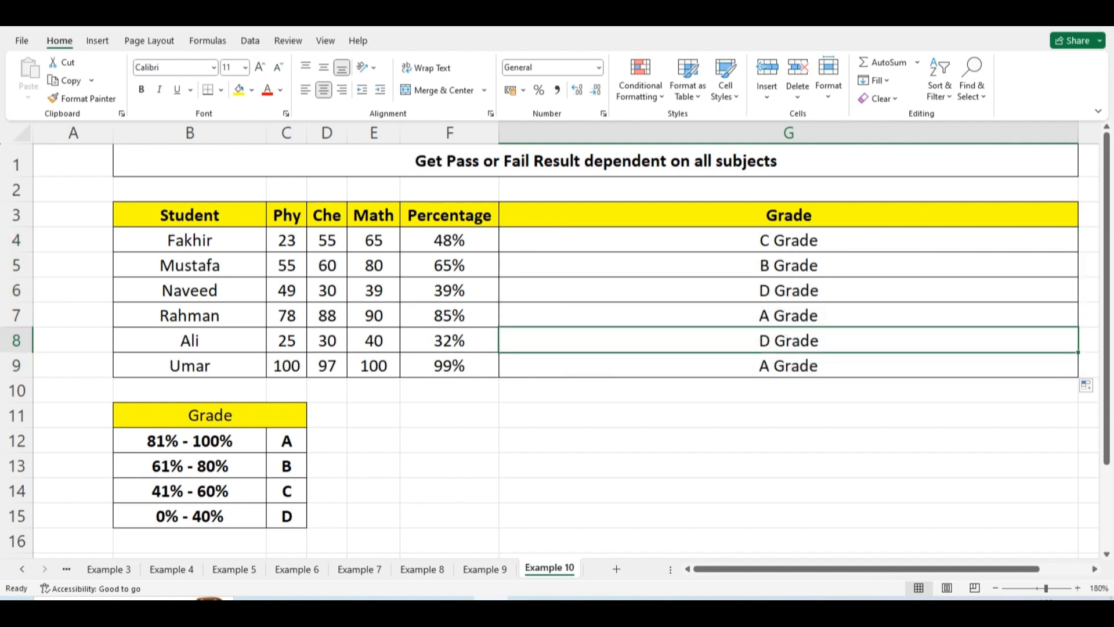
pyautogui.click(449, 341)
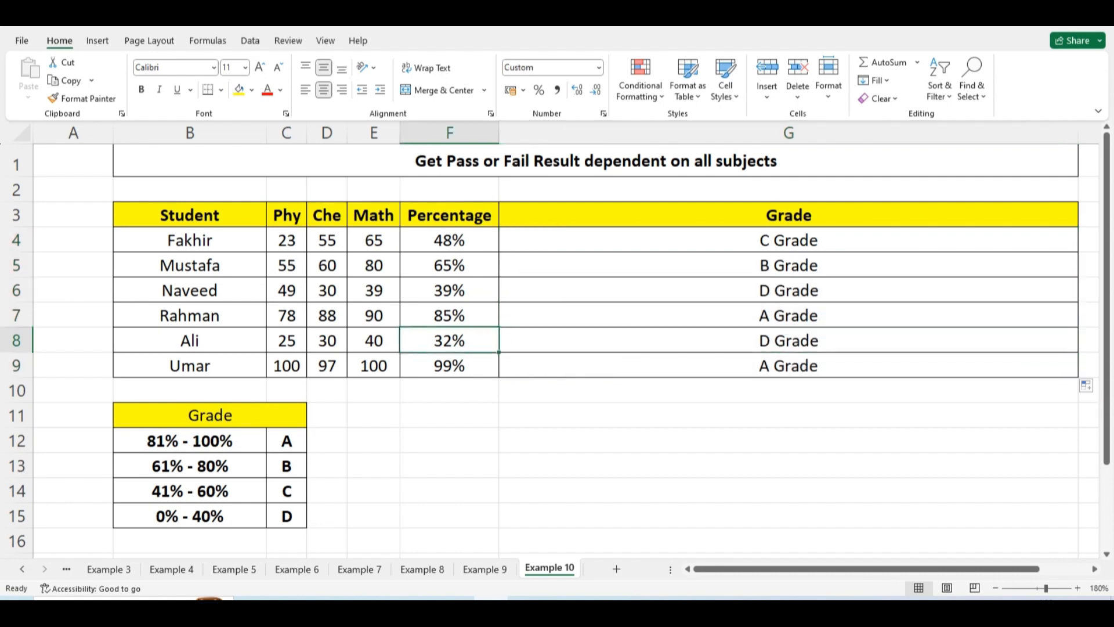
pyautogui.click(788, 341)
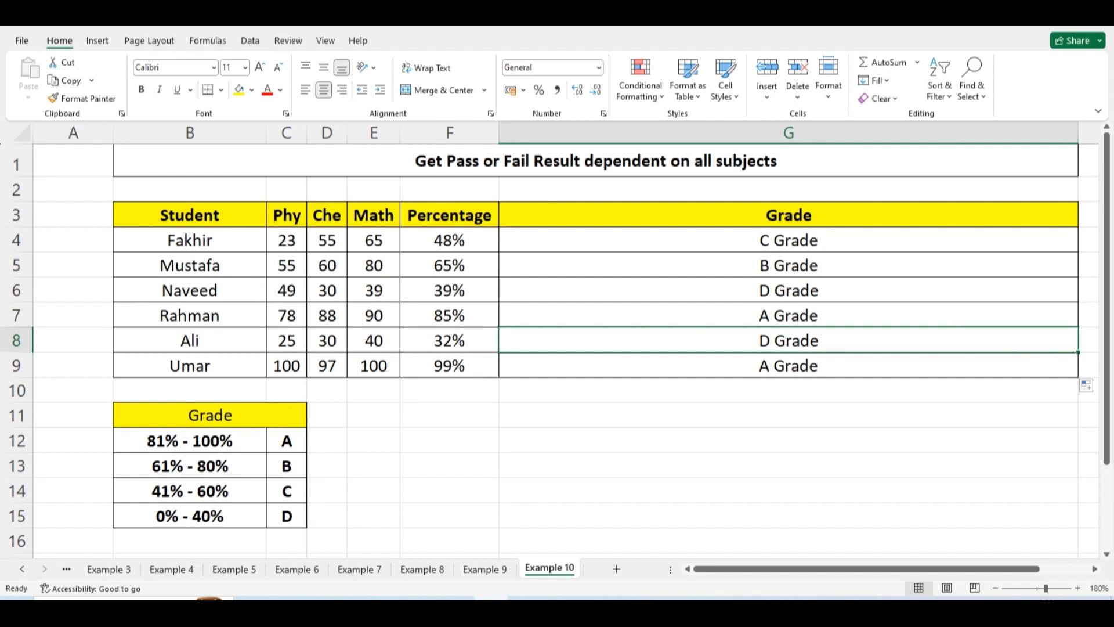
pyautogui.click(788, 415)
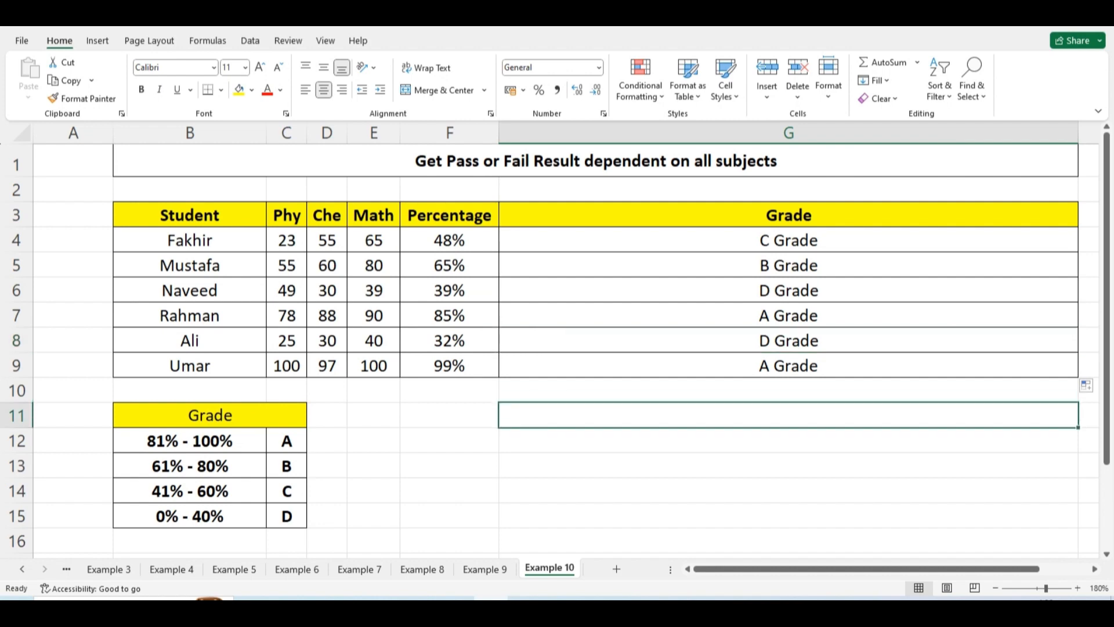